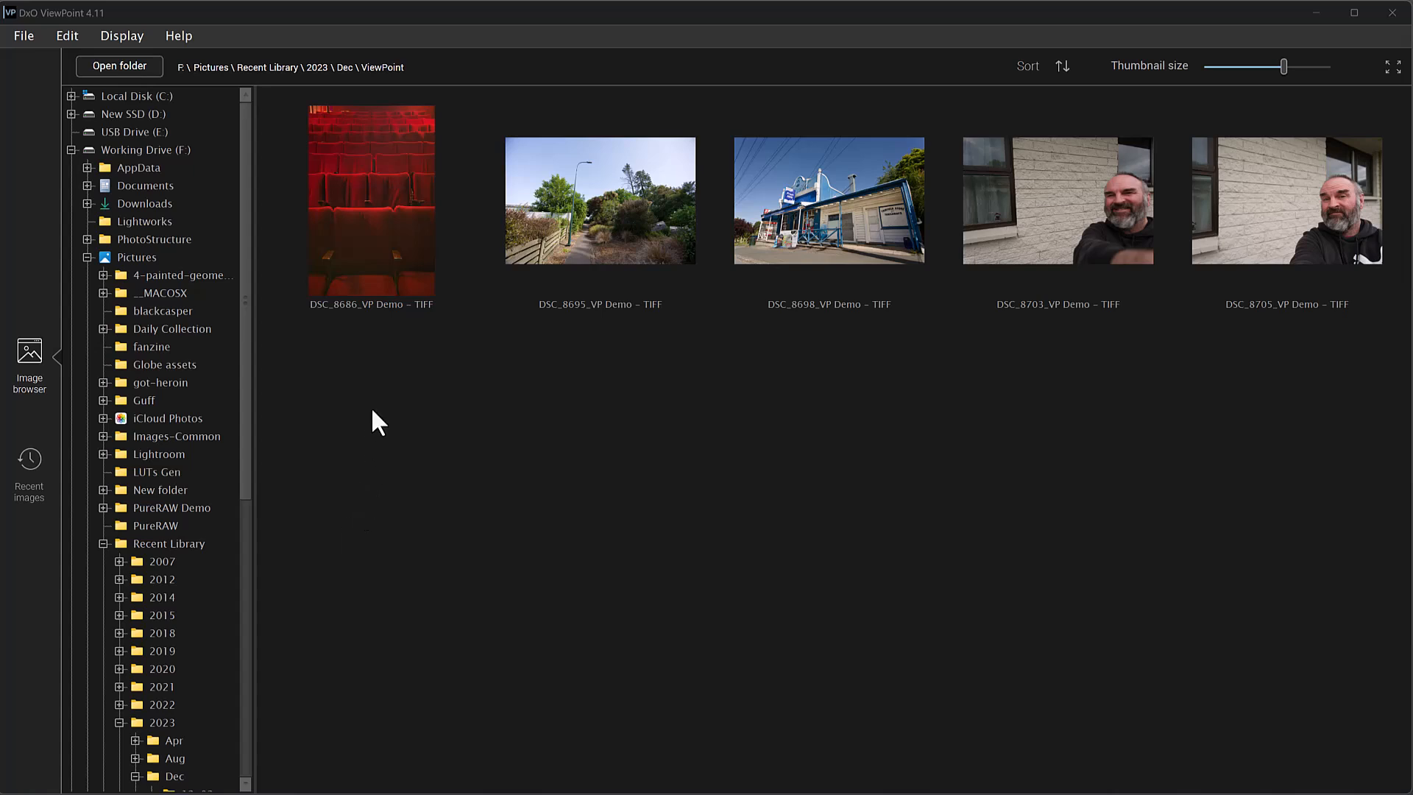
Step: Open the DSC_8686_VP Demo photo for editing, moving on to the next image and back to it
{"action": "double_click", "coordinate": [374, 234]}
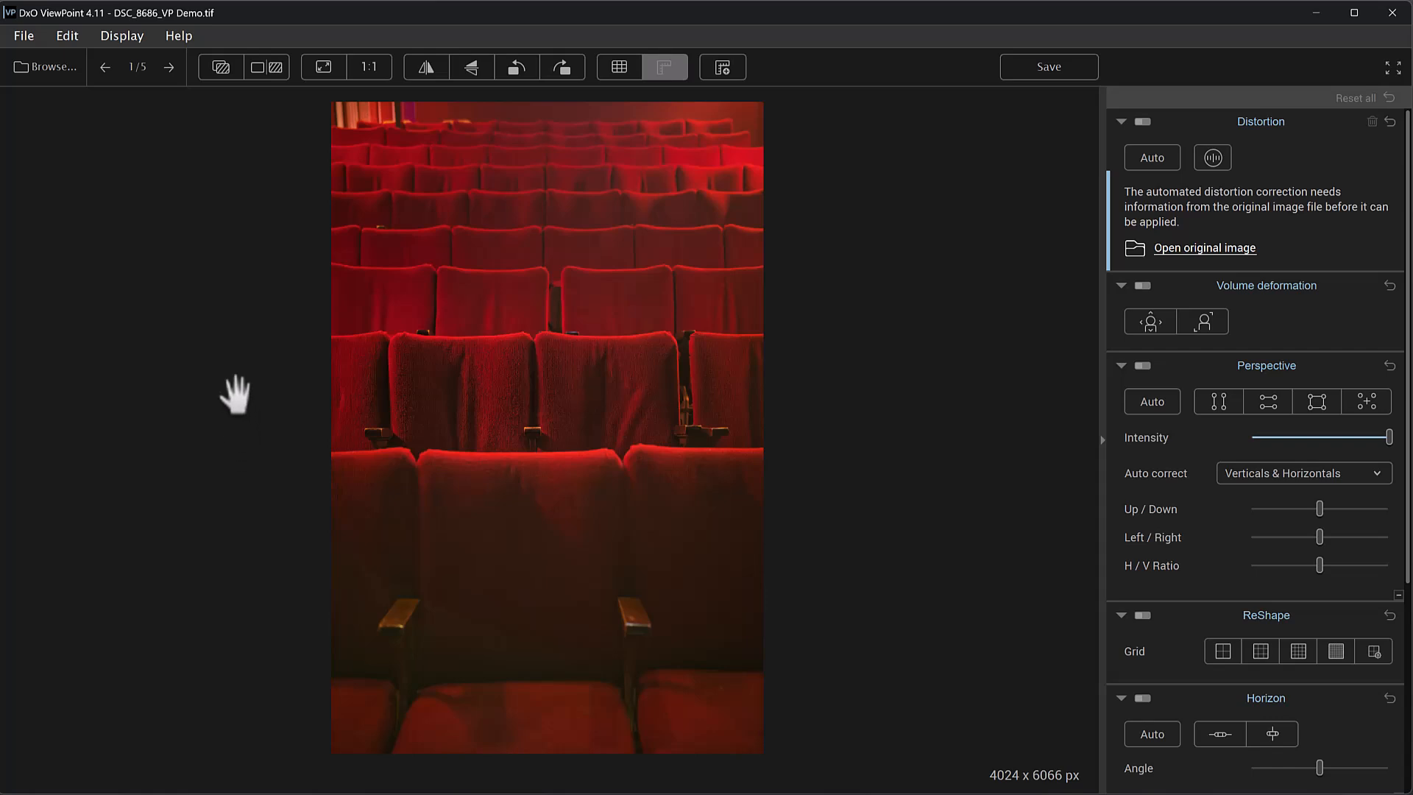
{"action": "left_click", "coordinate": [169, 66]}
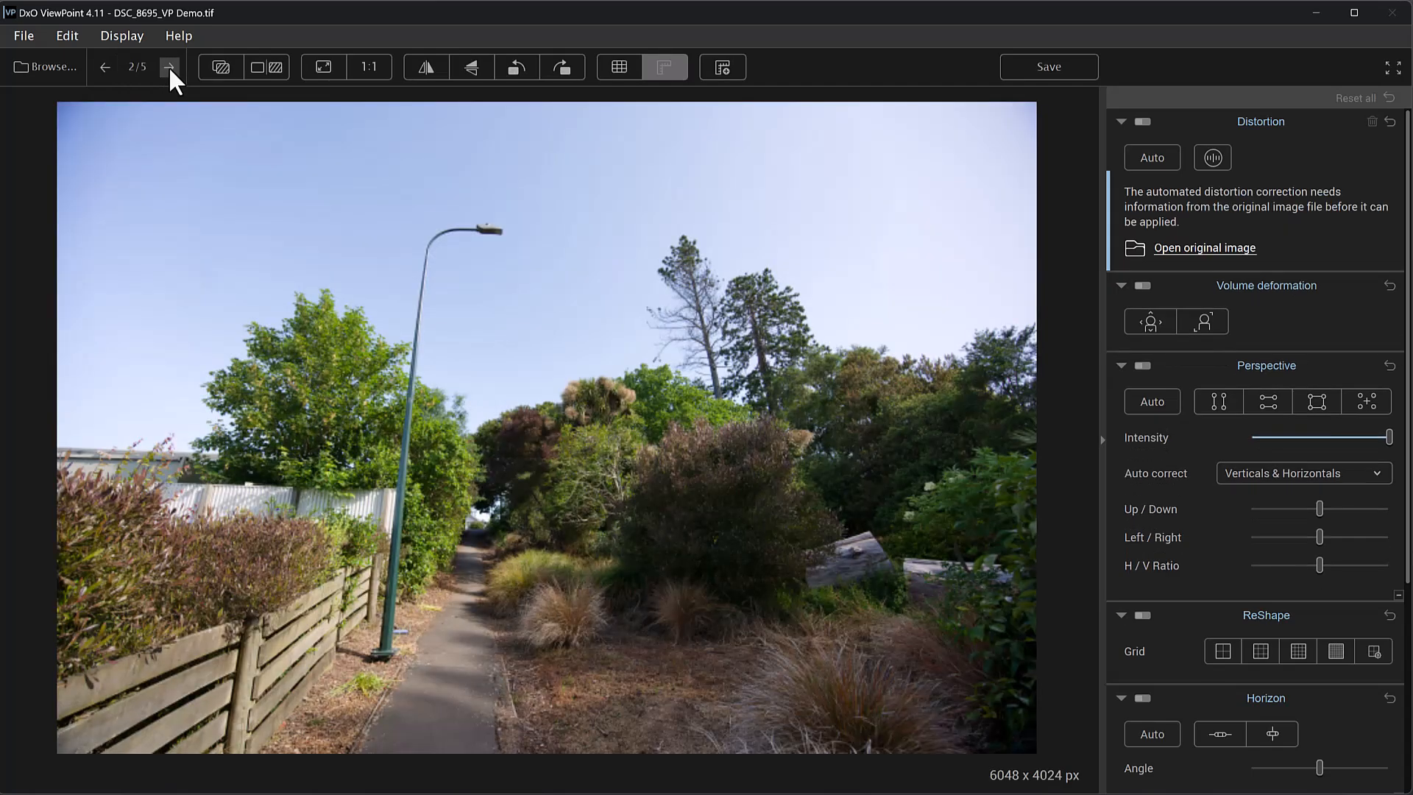
{"action": "left_click", "coordinate": [107, 66]}
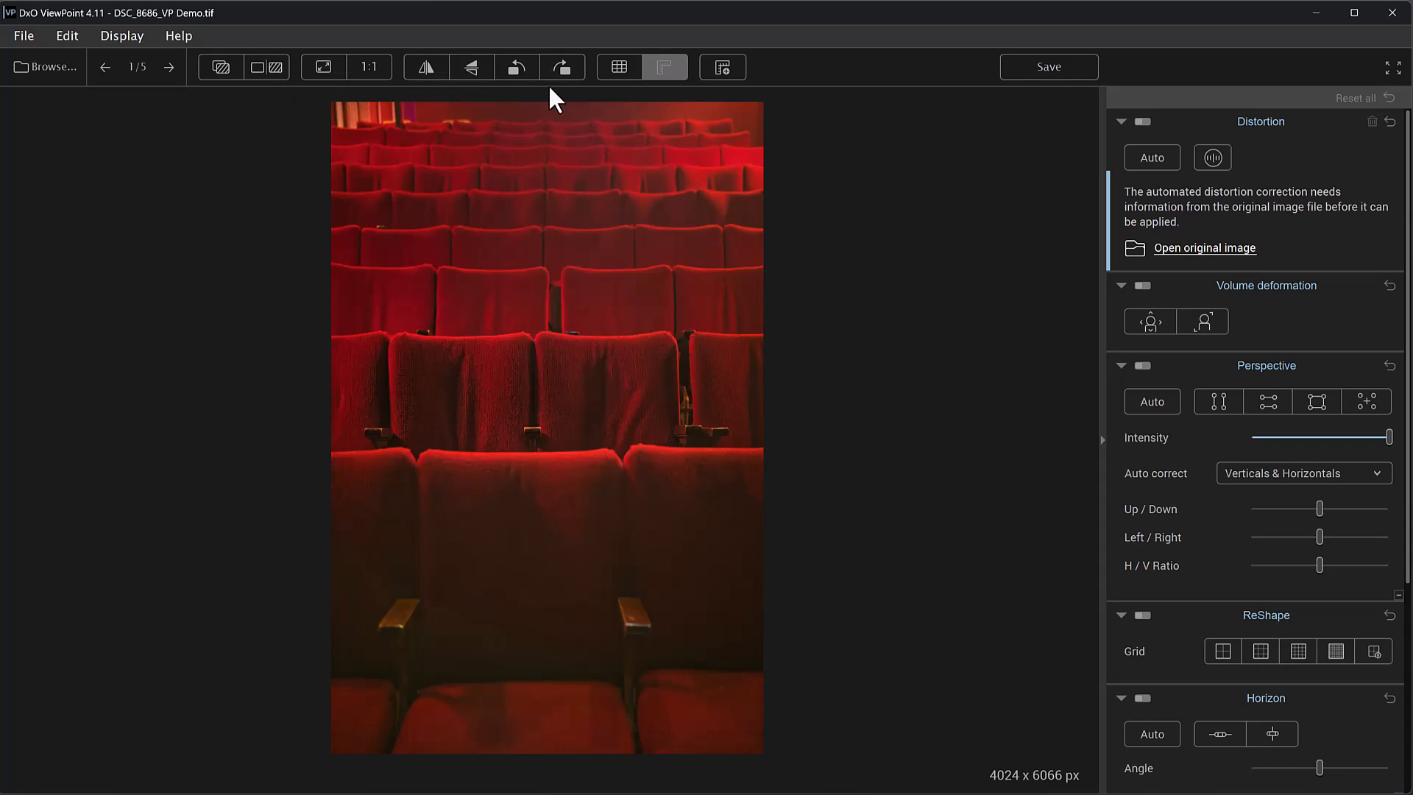
Step: Show the grid overlay on the theatre seats photo and hide it again
{"action": "left_click", "coordinate": [617, 68]}
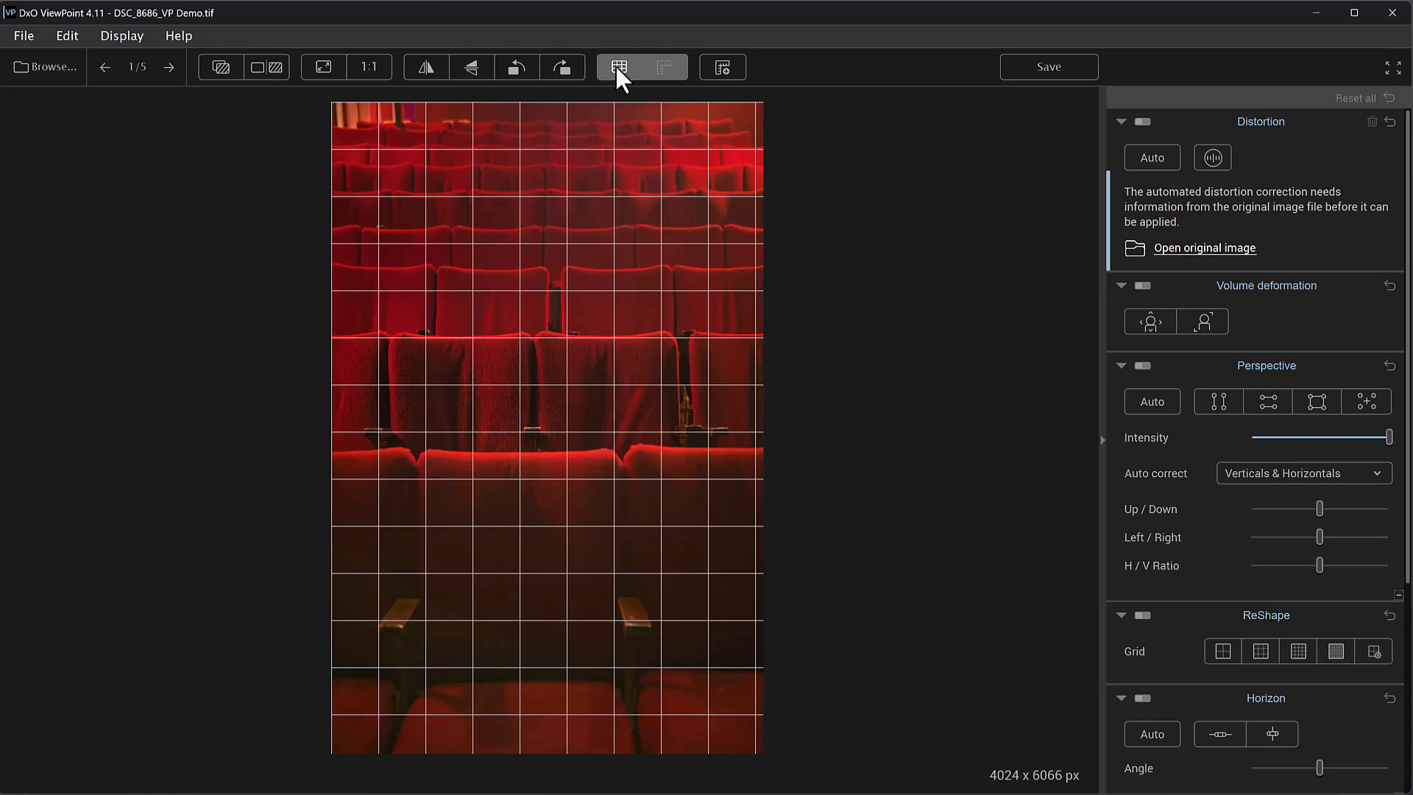
{"action": "left_click", "coordinate": [619, 67]}
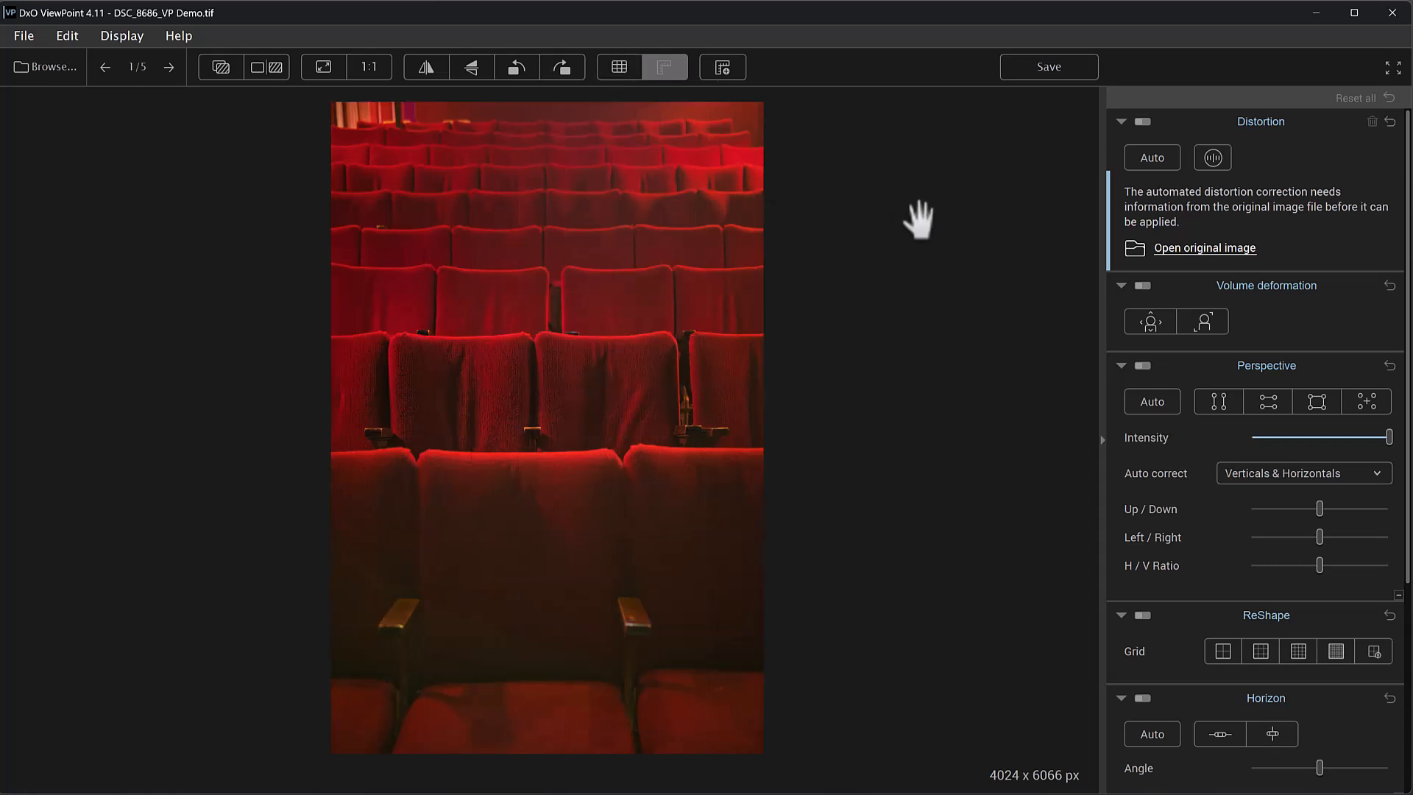
Step: Place three horizontal guides along the top edges of three seat rows in the photo
{"action": "left_click", "coordinate": [719, 77]}
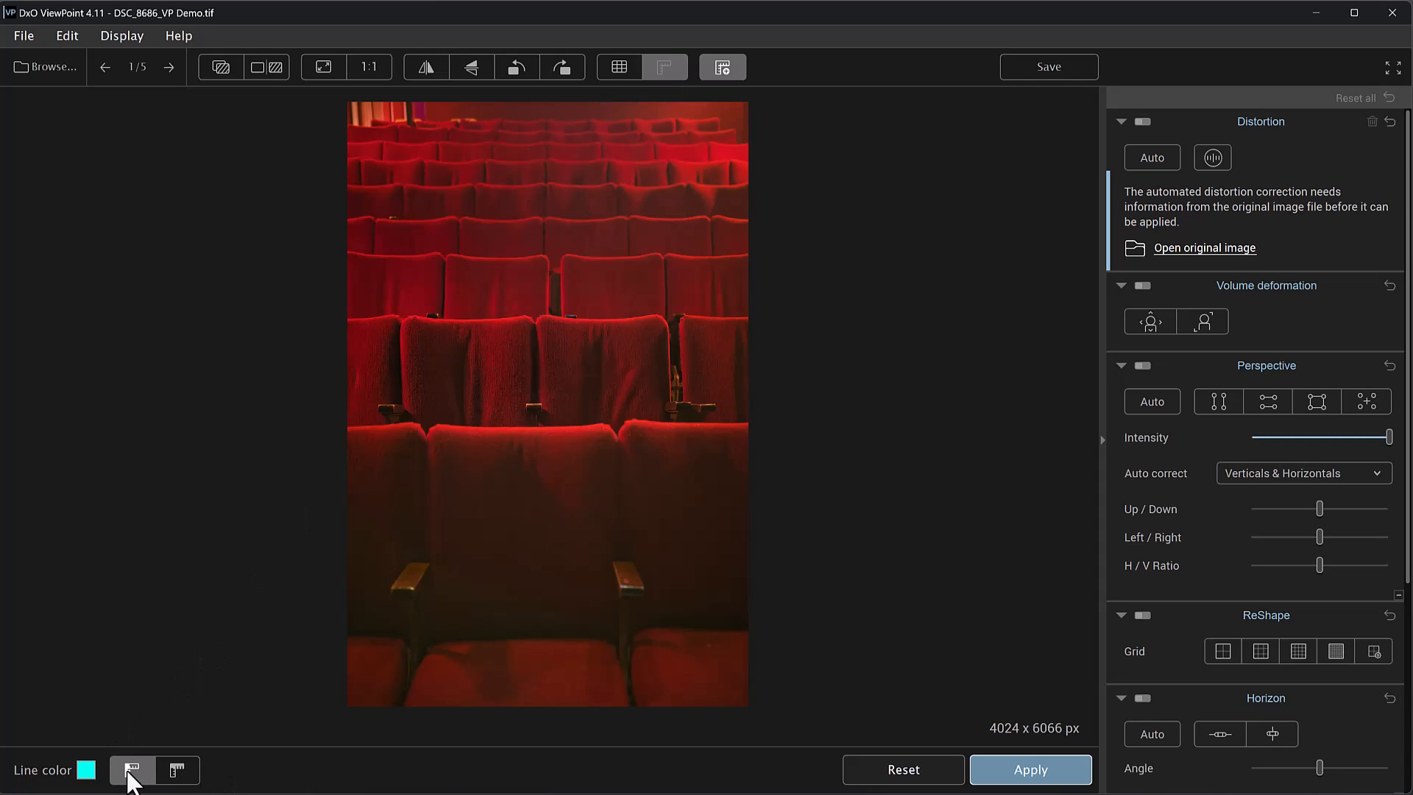
{"action": "left_click", "coordinate": [177, 778]}
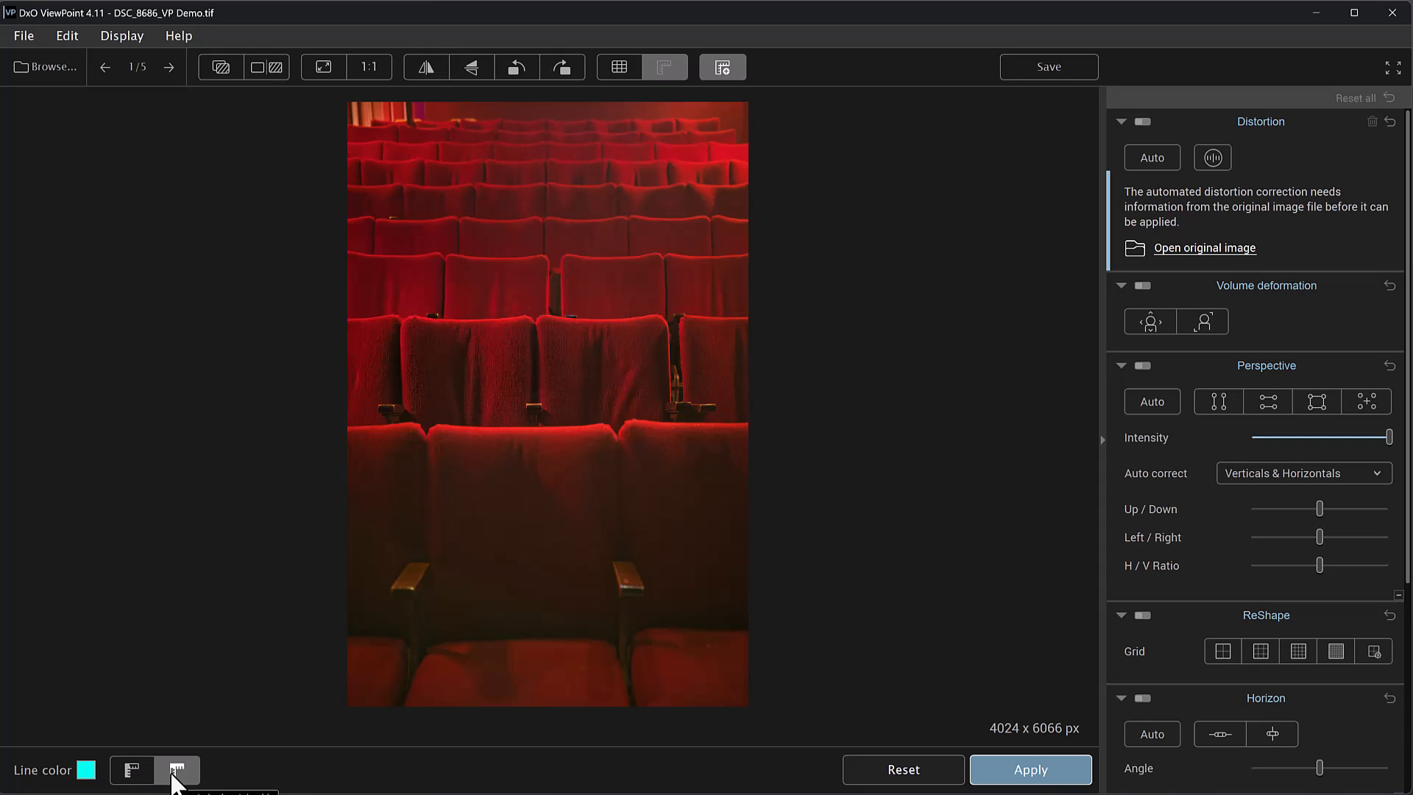
{"action": "left_click", "coordinate": [520, 428]}
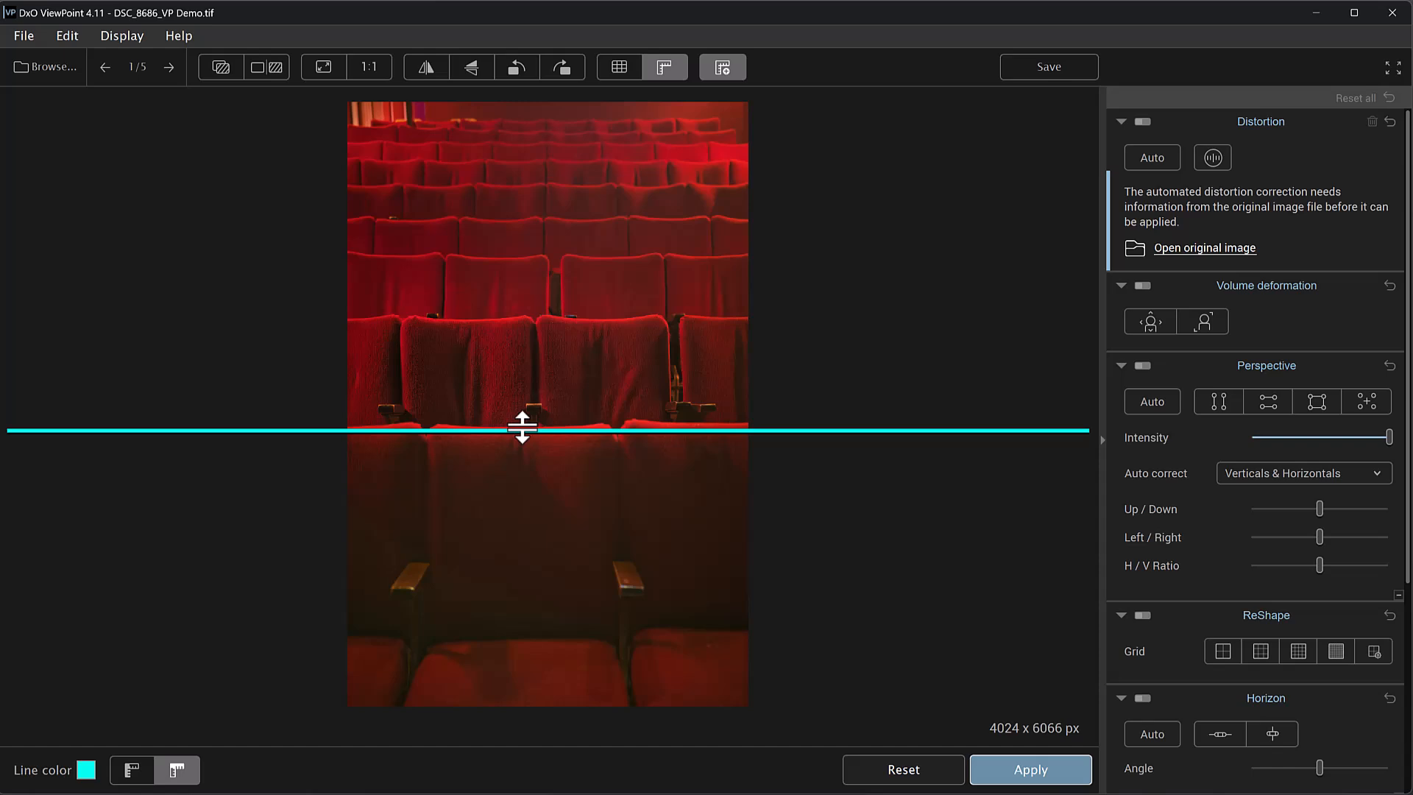
{"action": "left_click", "coordinate": [537, 324]}
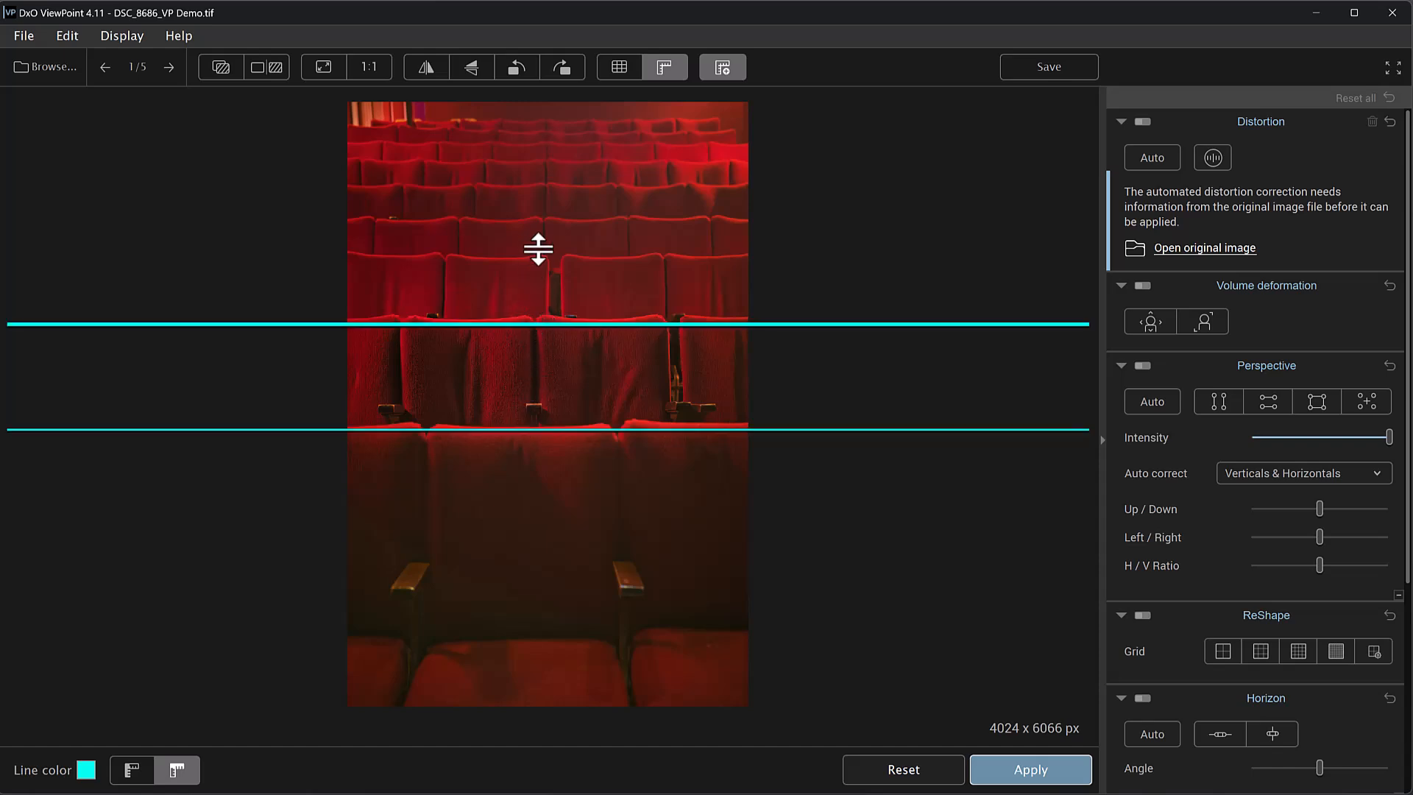
{"action": "left_click", "coordinate": [544, 220]}
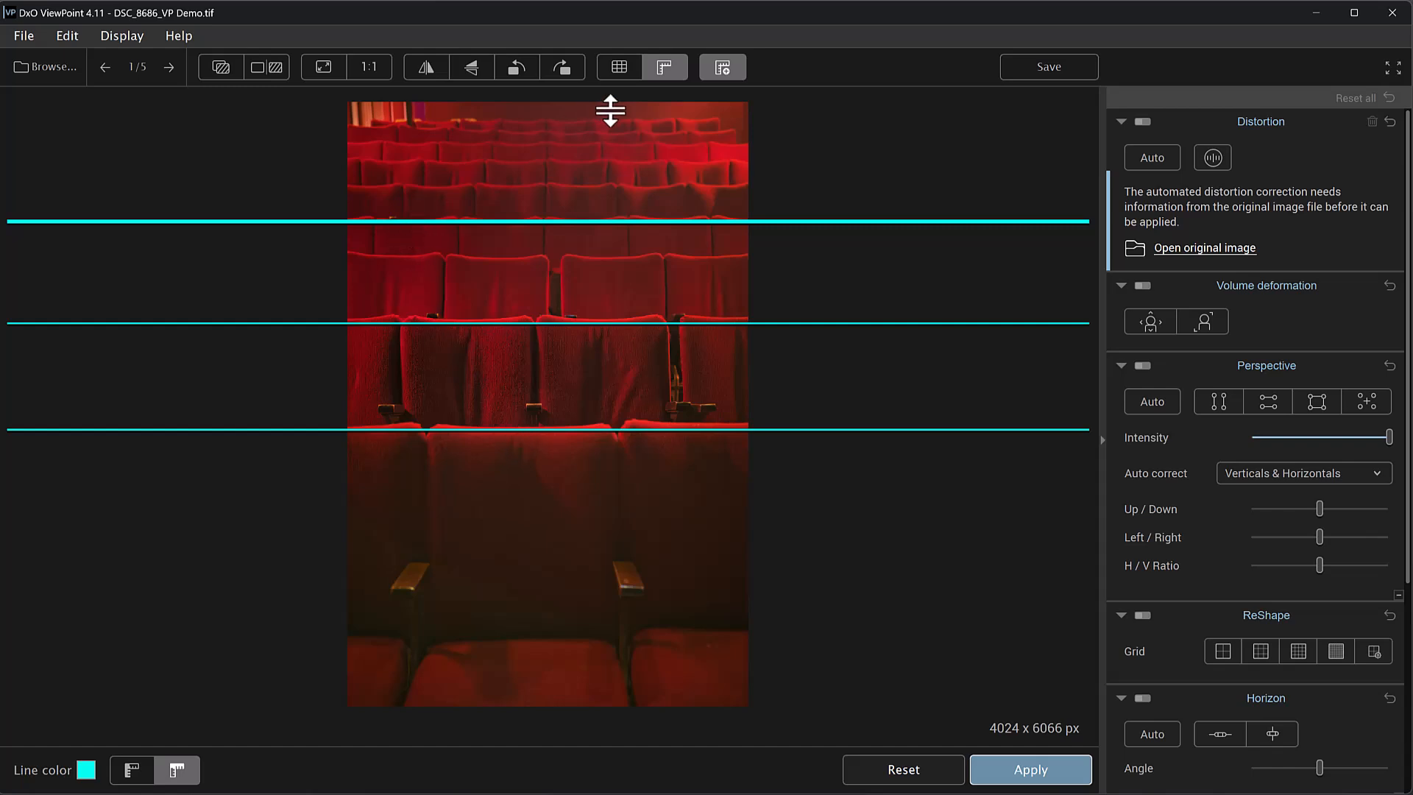
Step: Clear all guides from the photo and close guide editing
{"action": "left_click", "coordinate": [124, 33]}
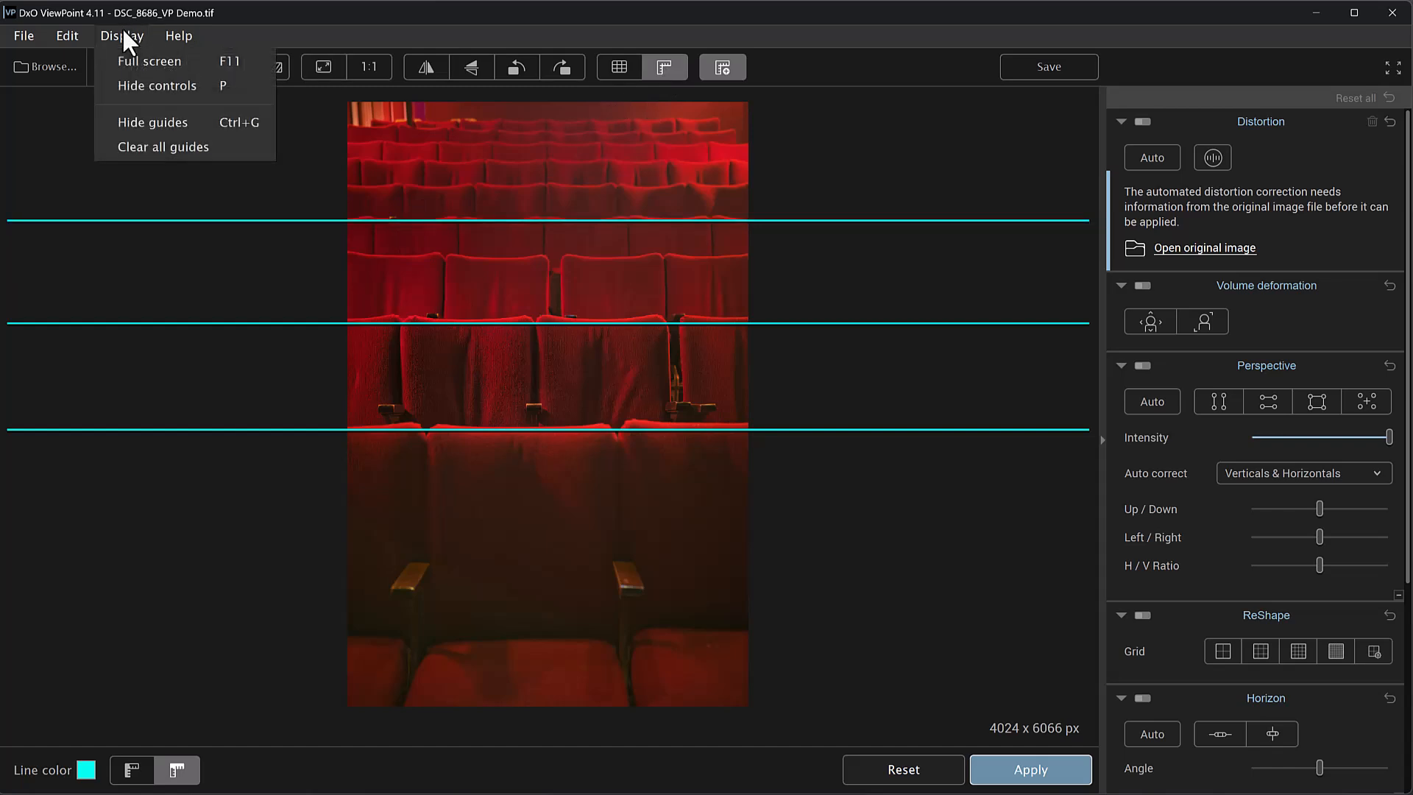
{"action": "left_click", "coordinate": [144, 151]}
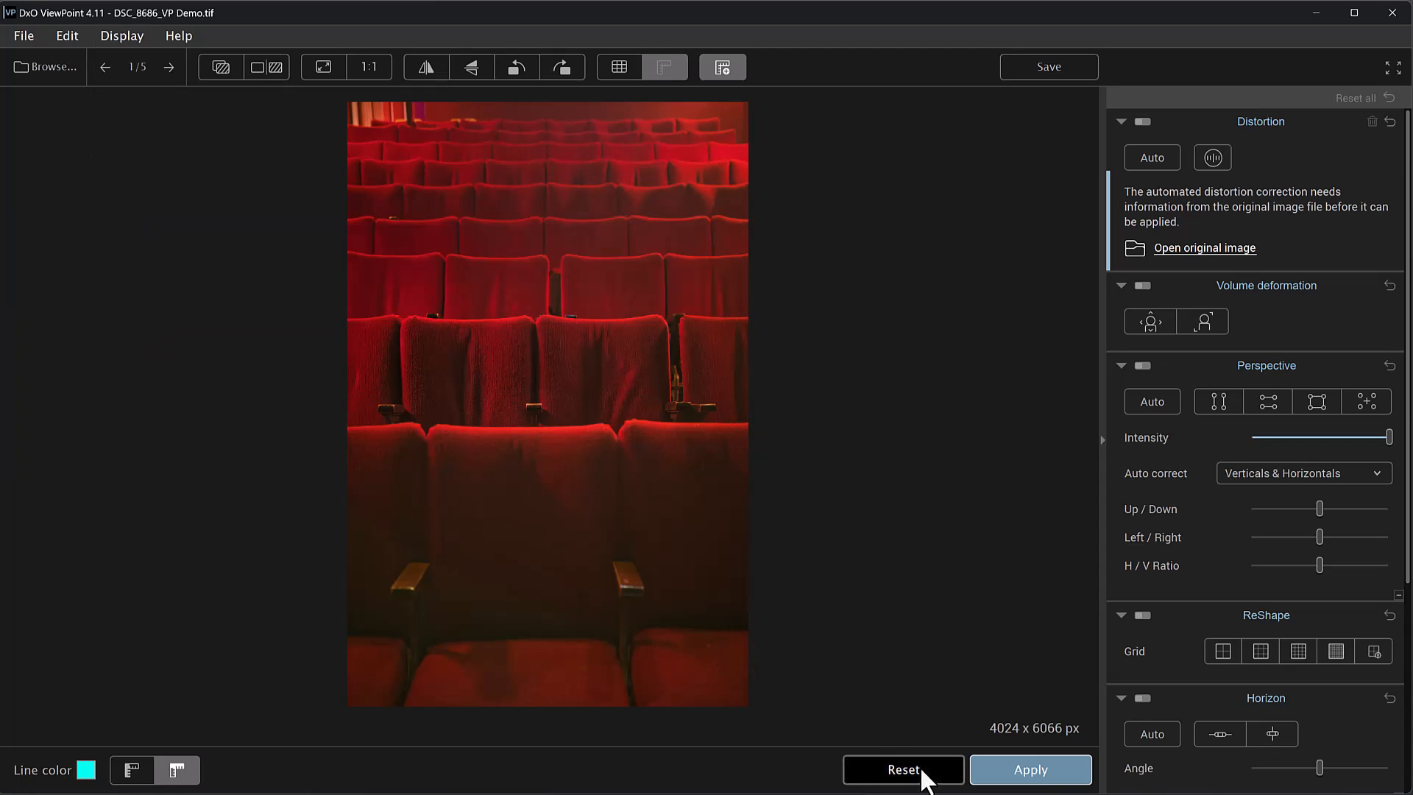
{"action": "left_click", "coordinate": [727, 69]}
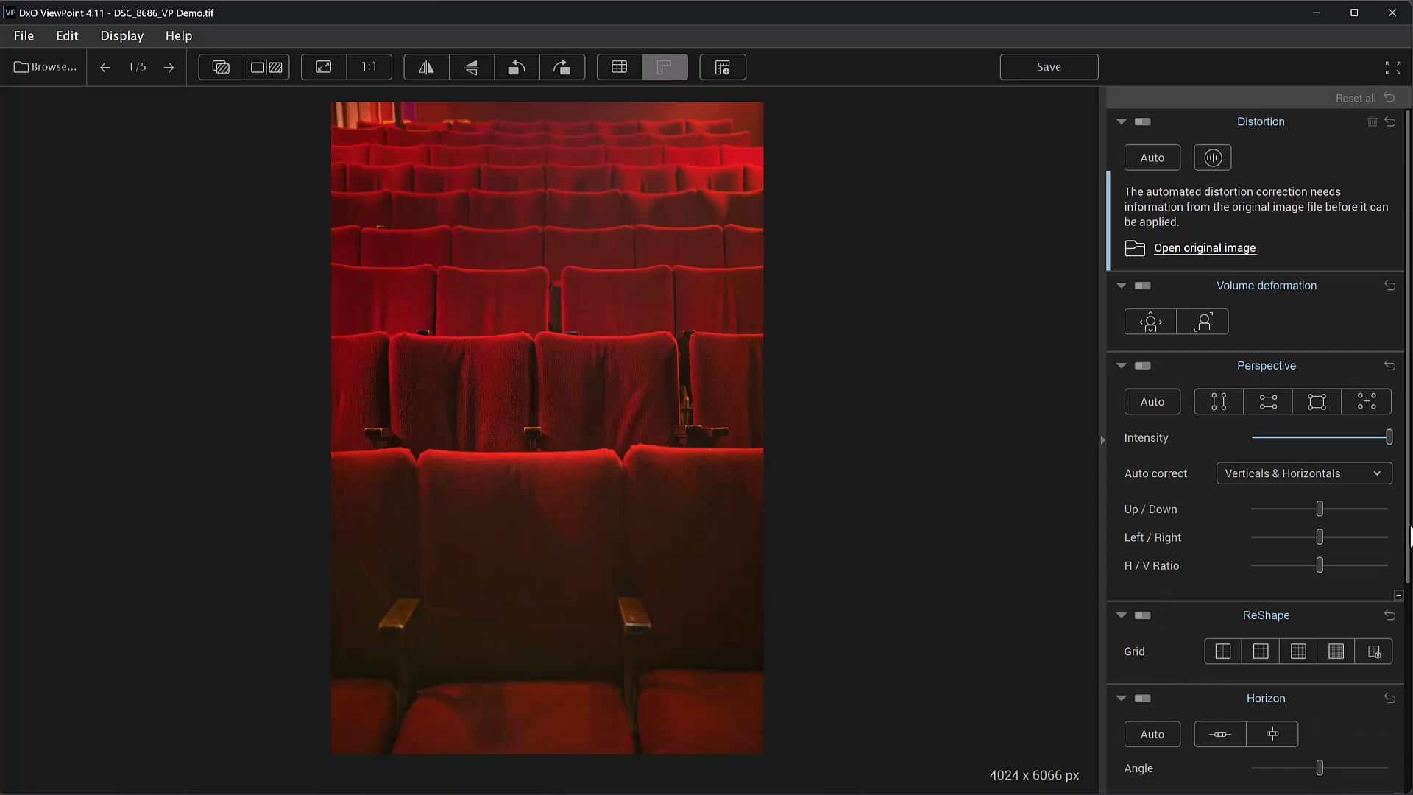
Step: Try the 4 × 4 and 8 × 8 ReShape grids on the photo
{"action": "left_click_drag", "start_coordinate": [1408, 535], "coordinate": [1408, 725]}
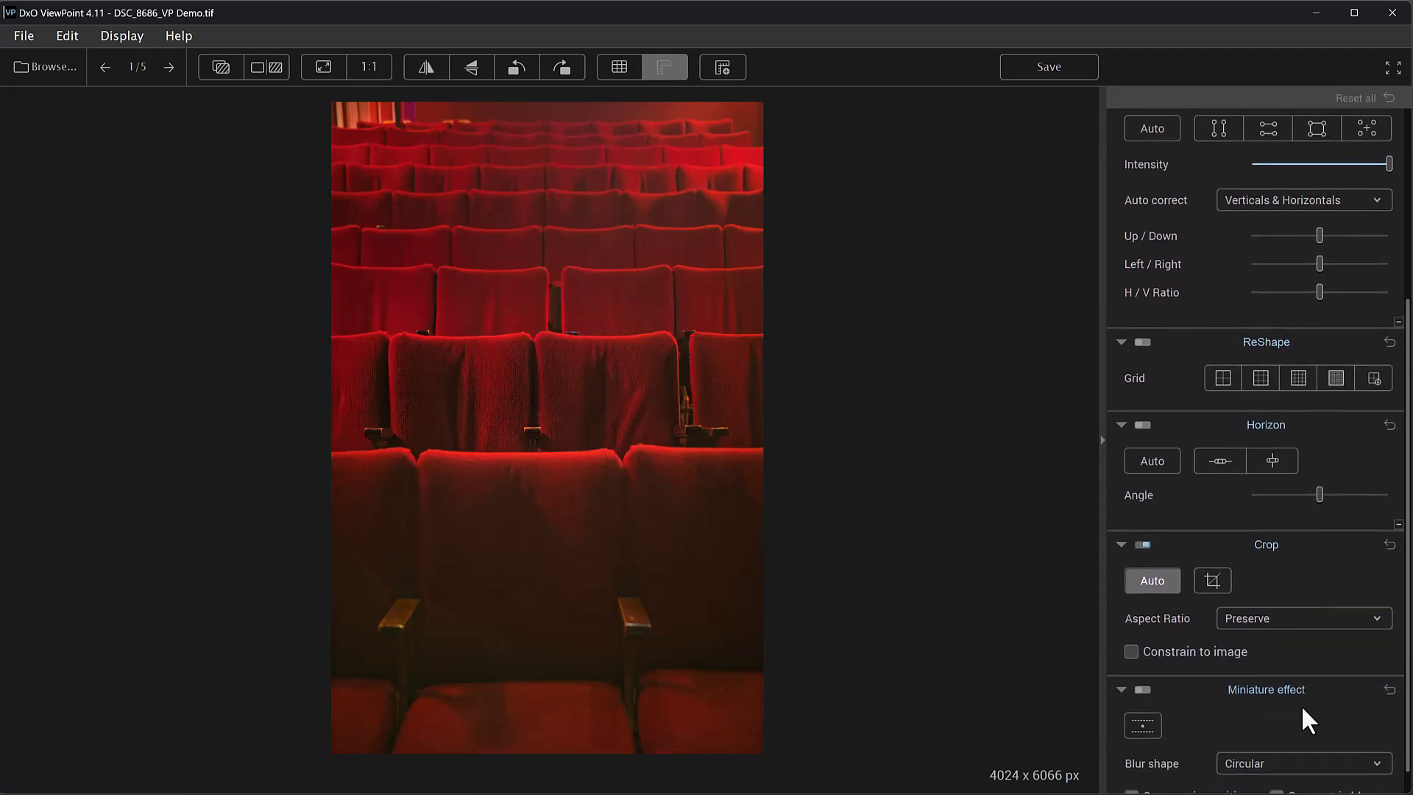
{"action": "left_click_drag", "start_coordinate": [1408, 711], "coordinate": [1407, 680]}
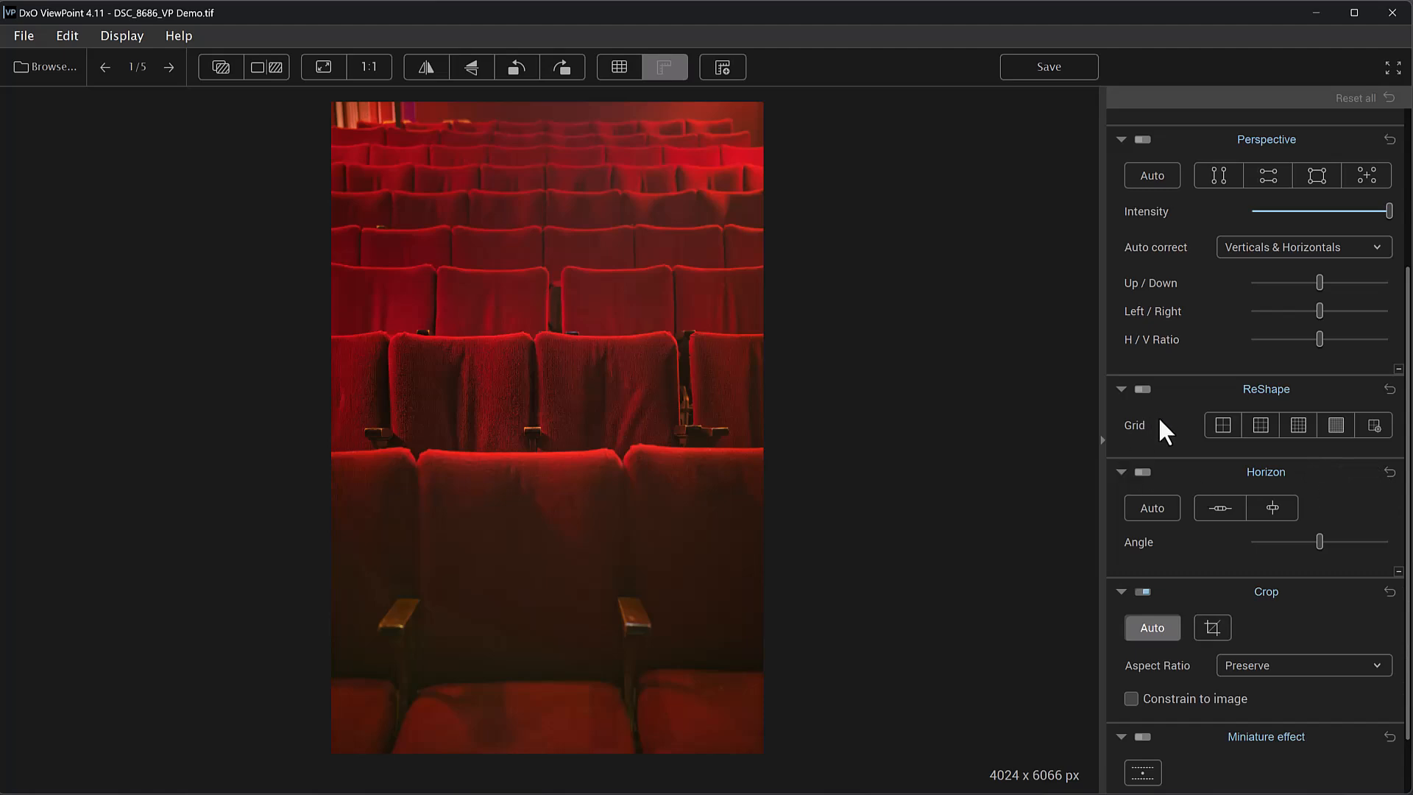
{"action": "left_click", "coordinate": [1220, 423]}
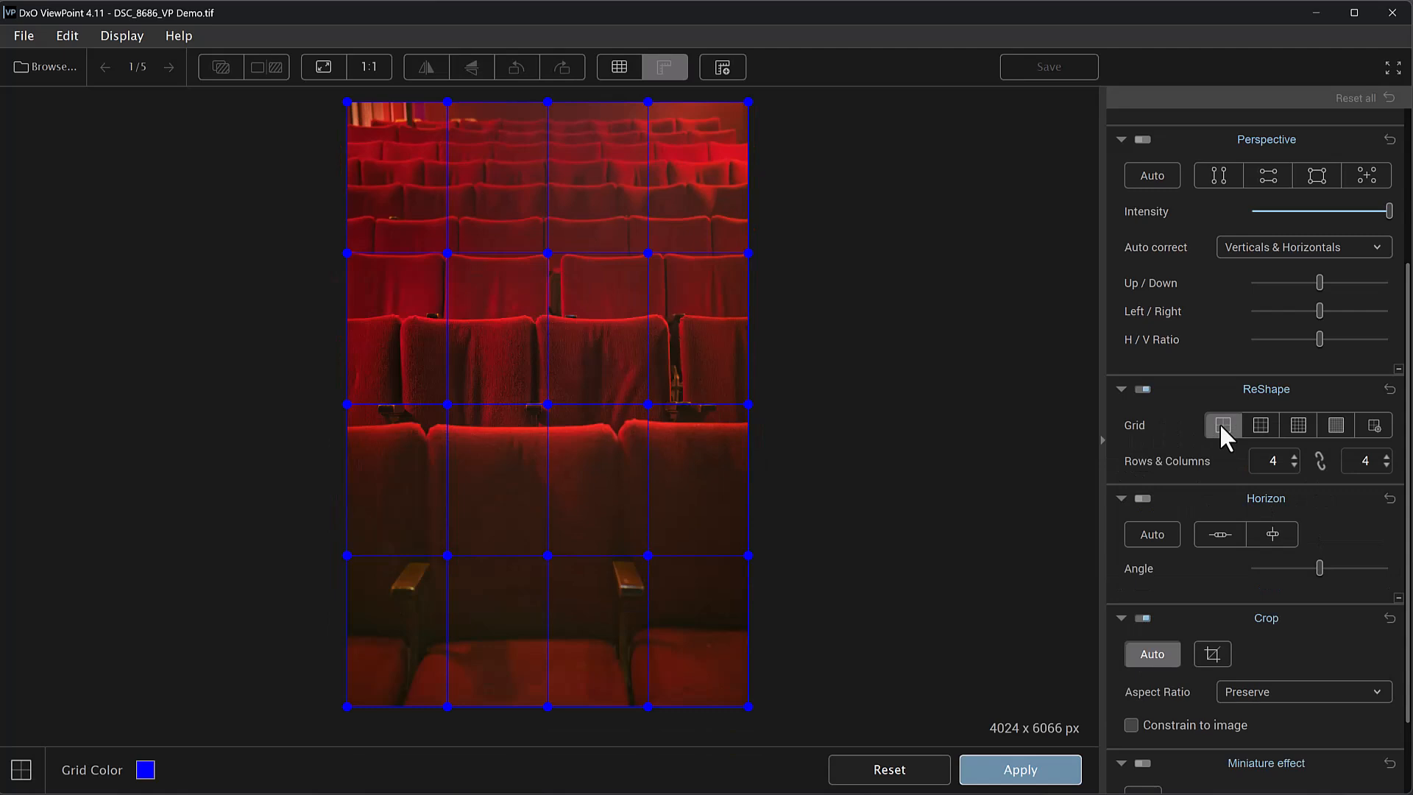
{"action": "left_click", "coordinate": [1261, 426]}
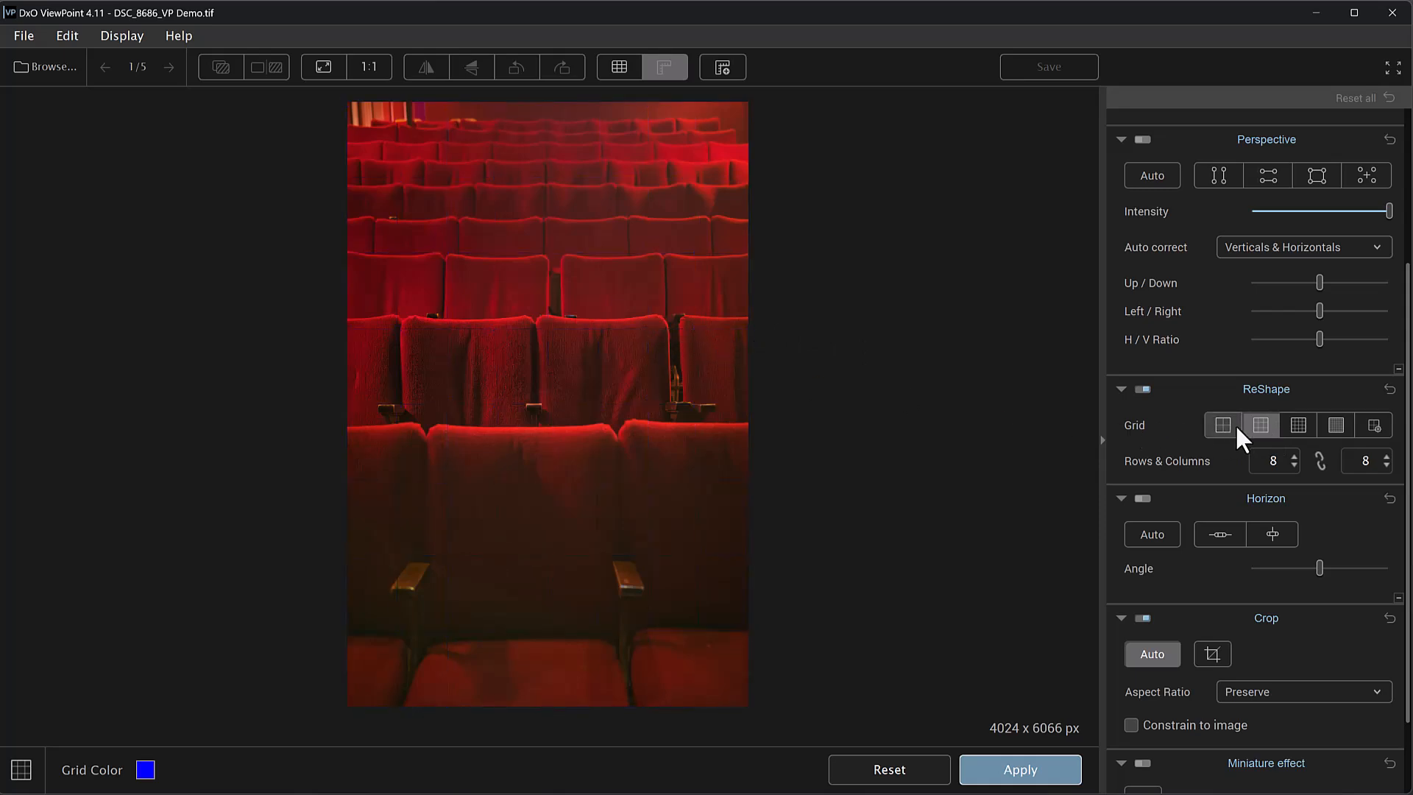
{"action": "left_click", "coordinate": [1255, 419]}
Step: Level the photo with the Horizon horizontal reference line, aligning its ends to the armrests of the middle seat row, and apply the correction
{"action": "left_click", "coordinate": [1142, 498]}
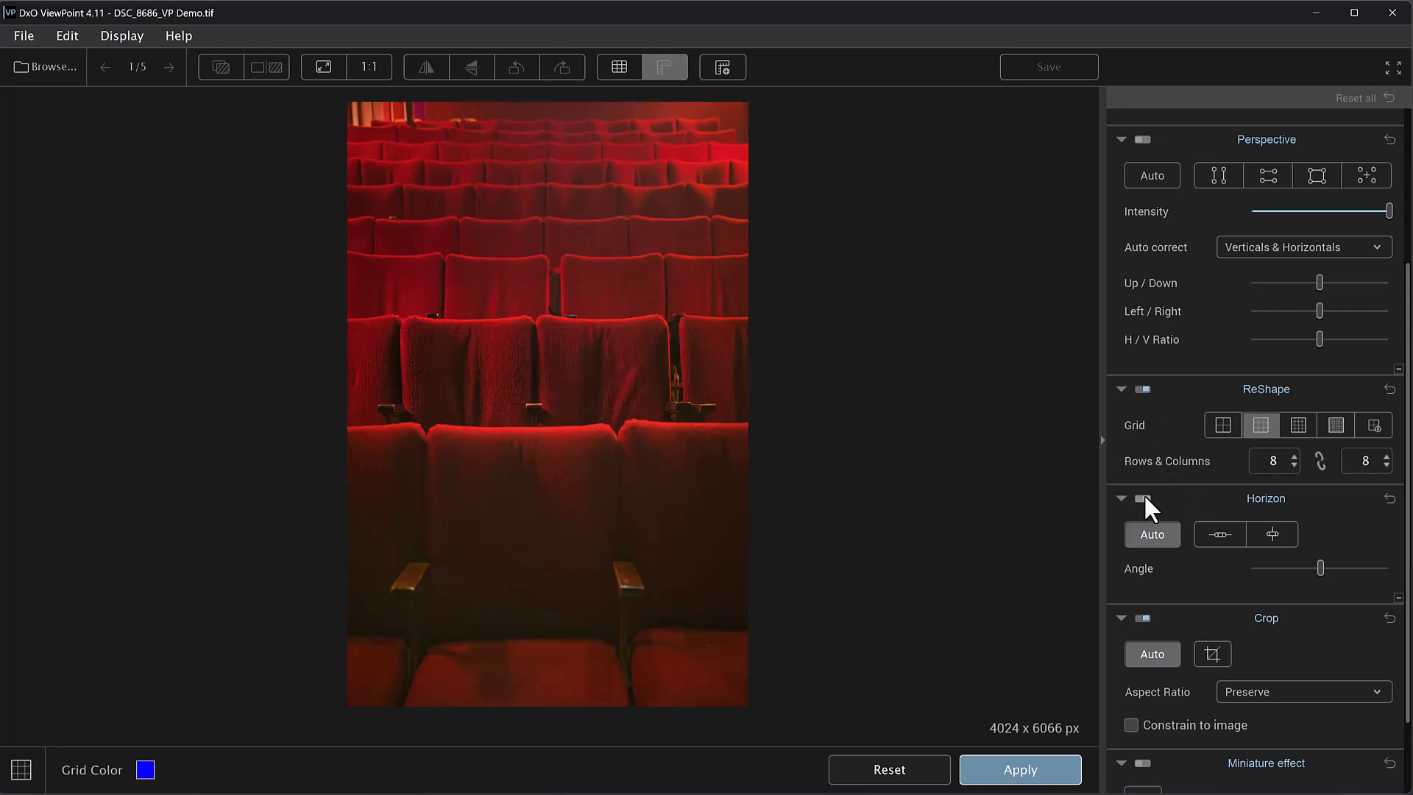
{"action": "left_click", "coordinate": [1218, 531]}
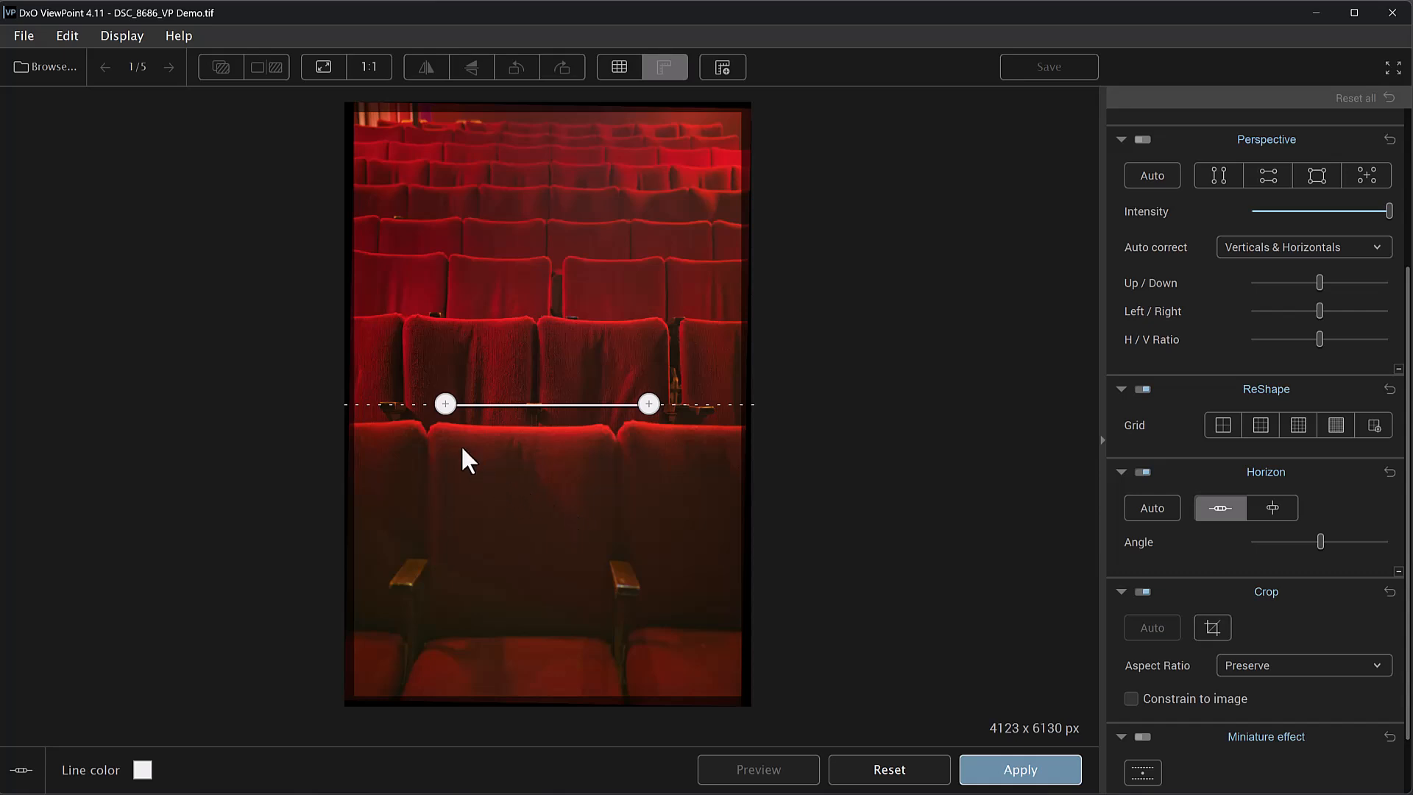
{"action": "left_click_drag", "start_coordinate": [444, 404], "coordinate": [395, 402]}
{"action": "left_click_drag", "start_coordinate": [644, 404], "coordinate": [674, 404]}
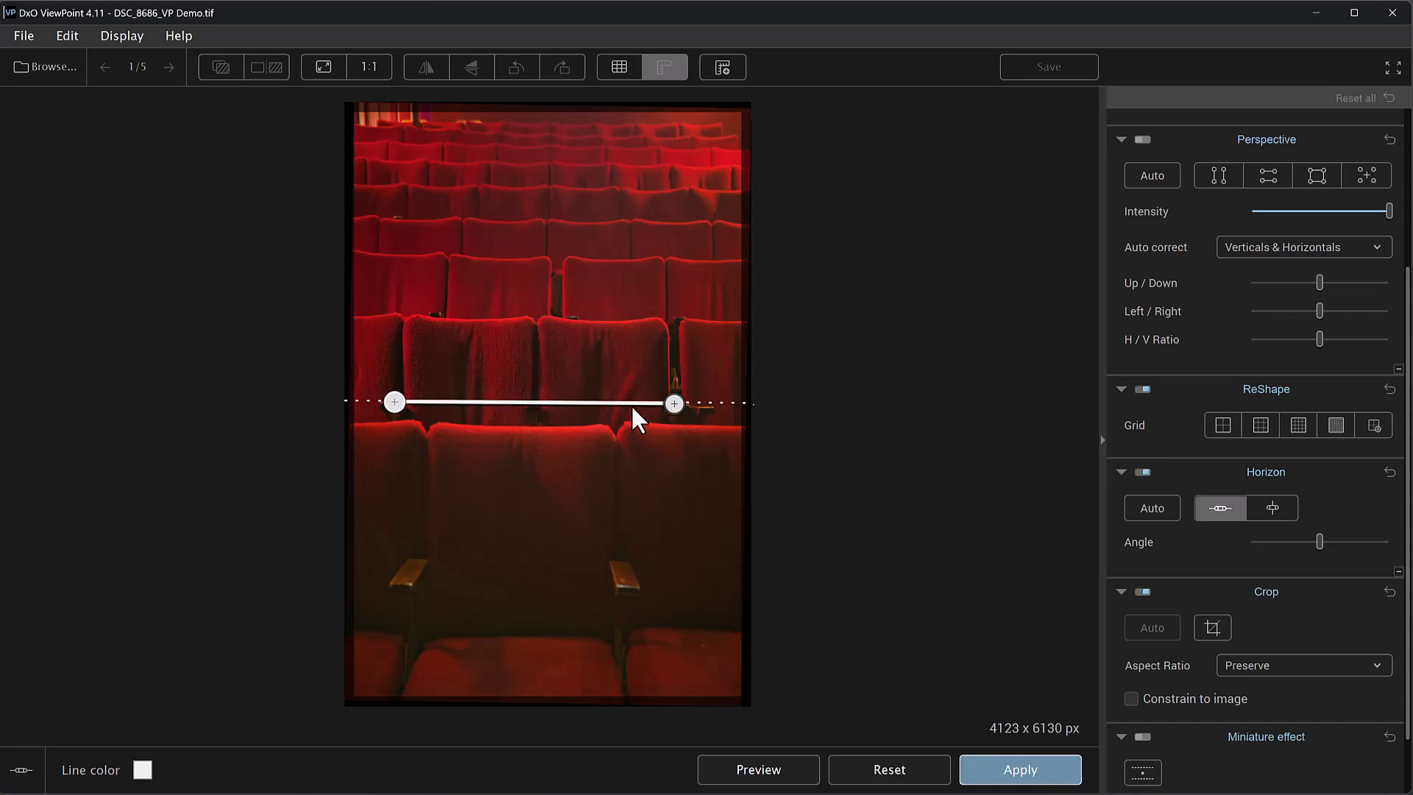
{"action": "left_click_drag", "start_coordinate": [674, 403], "coordinate": [674, 404]}
{"action": "left_click_drag", "start_coordinate": [676, 403], "coordinate": [675, 402]}
{"action": "left_click_drag", "start_coordinate": [393, 400], "coordinate": [398, 402]}
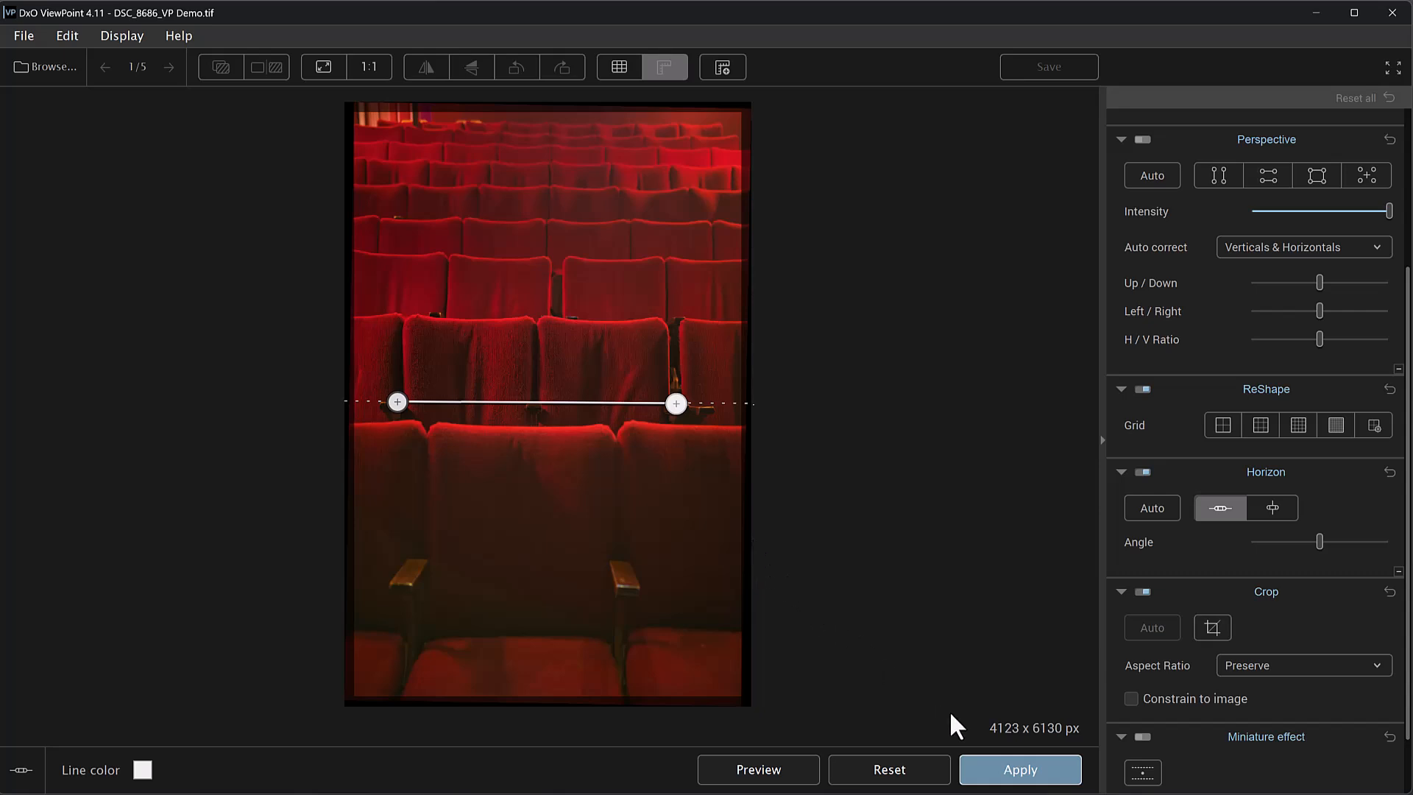
{"action": "left_click", "coordinate": [1012, 771]}
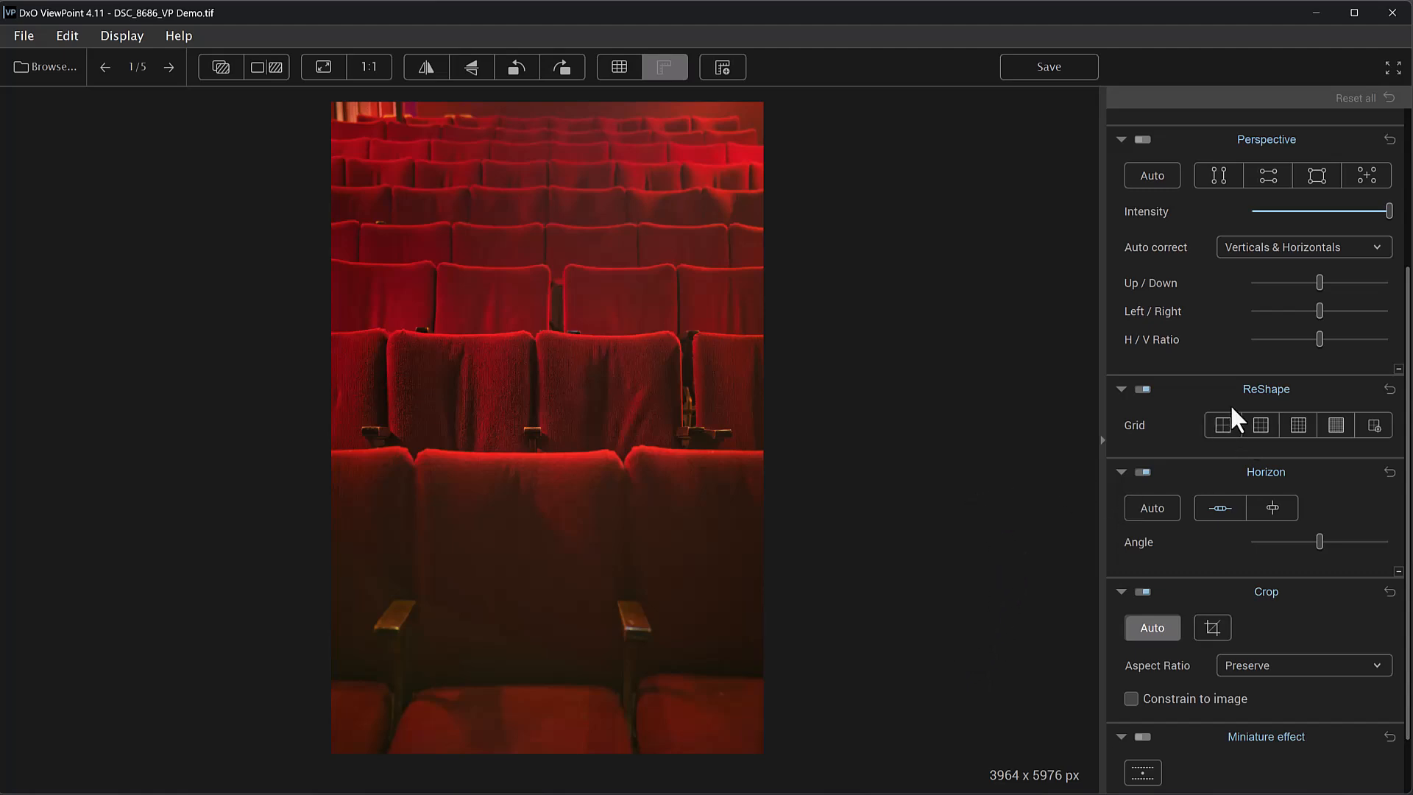
Step: Turn on the 8 × 8 ReShape grid and nudge two neighbouring control points beside the photo's centre
{"action": "left_click", "coordinate": [1257, 426]}
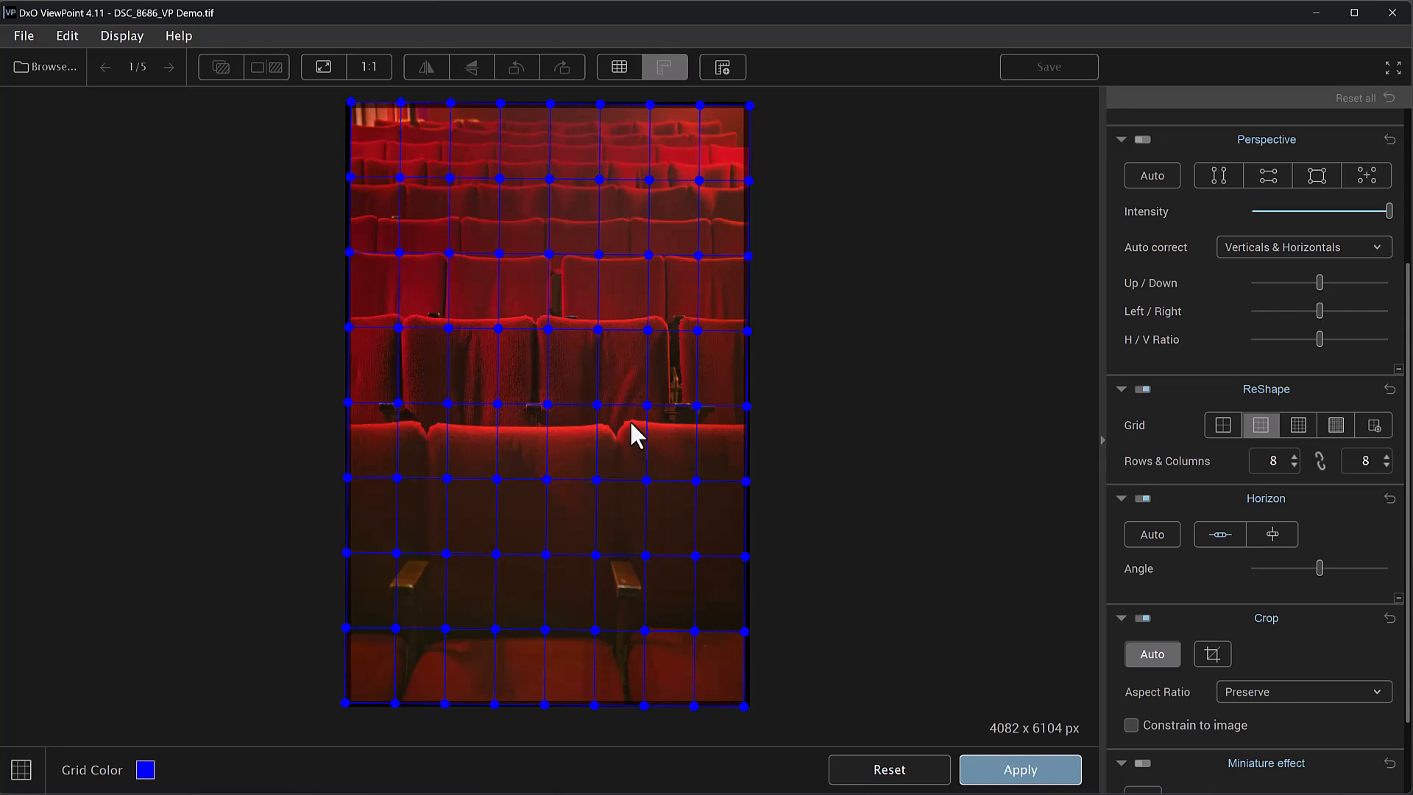
{"action": "left_click_drag", "start_coordinate": [646, 405], "coordinate": [646, 407]}
{"action": "left_click", "coordinate": [598, 405]}
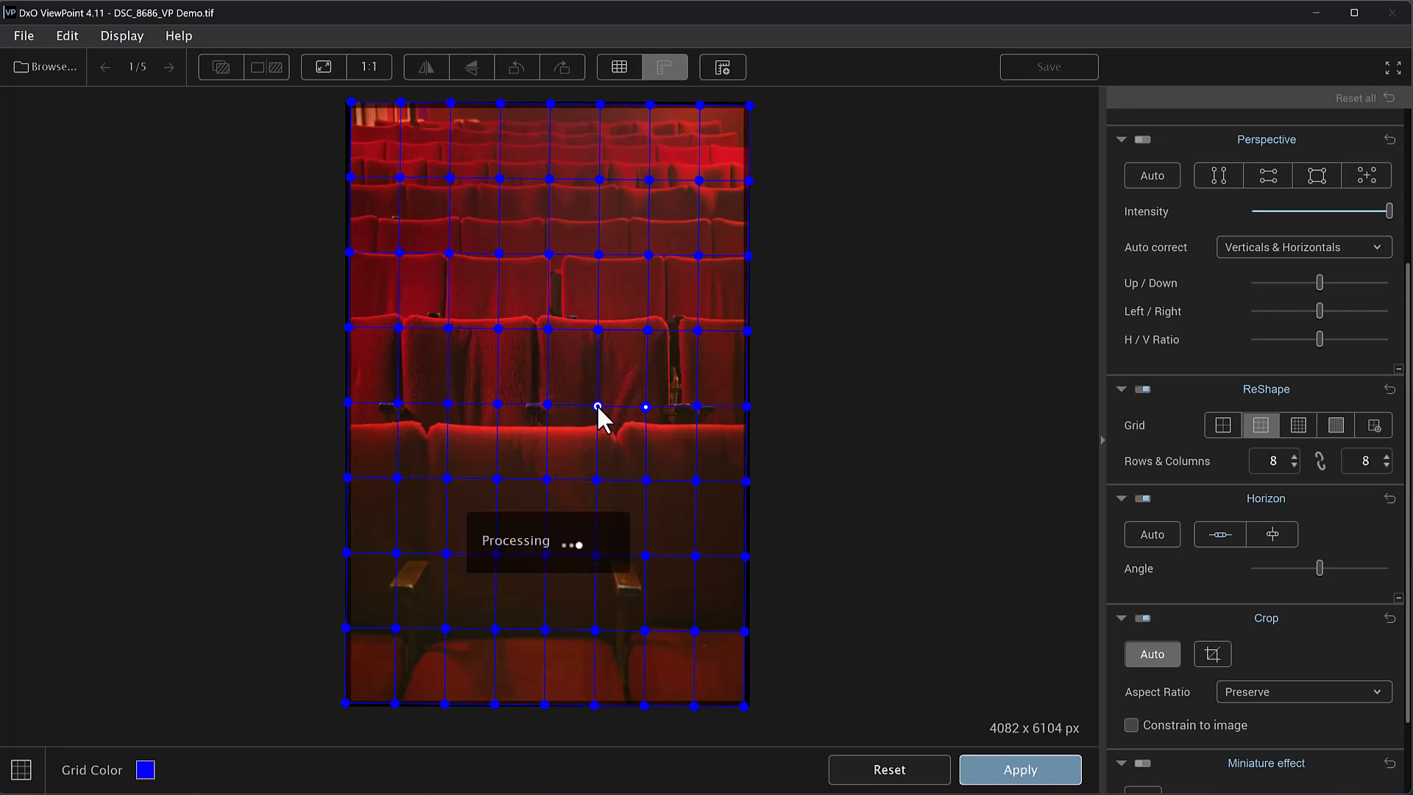
{"action": "left_click", "coordinate": [644, 406]}
{"action": "left_click", "coordinate": [643, 406]}
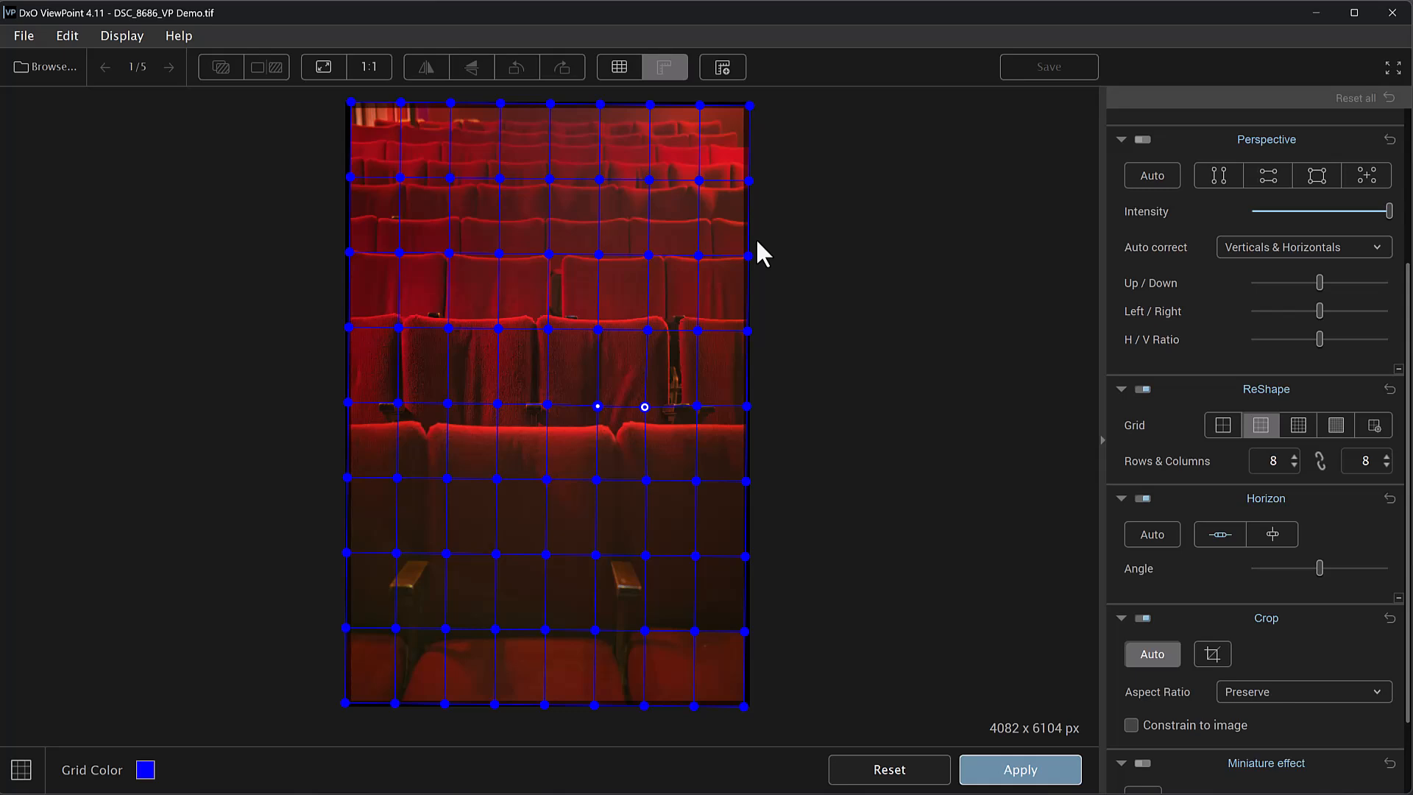
Step: Raise all the ReShape control points along the photo's top edge slightly above the image, and apply the reshape
{"action": "scroll", "coordinate": [757, 242], "scroll_direction": "down", "scroll_amount": 3}
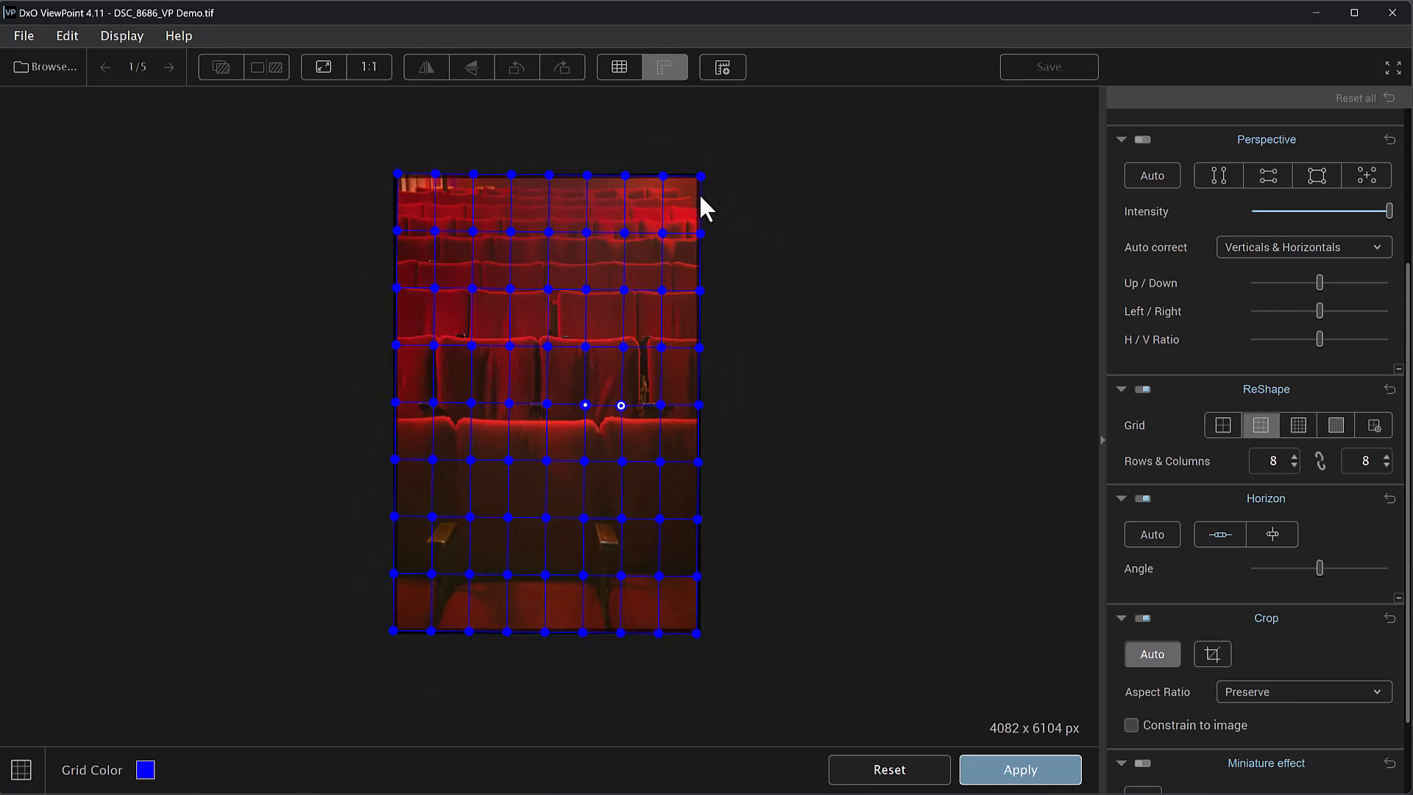
{"action": "left_click", "coordinate": [699, 175]}
{"action": "left_click_drag", "start_coordinate": [700, 169], "coordinate": [663, 166]}
{"action": "left_click", "coordinate": [624, 174]}
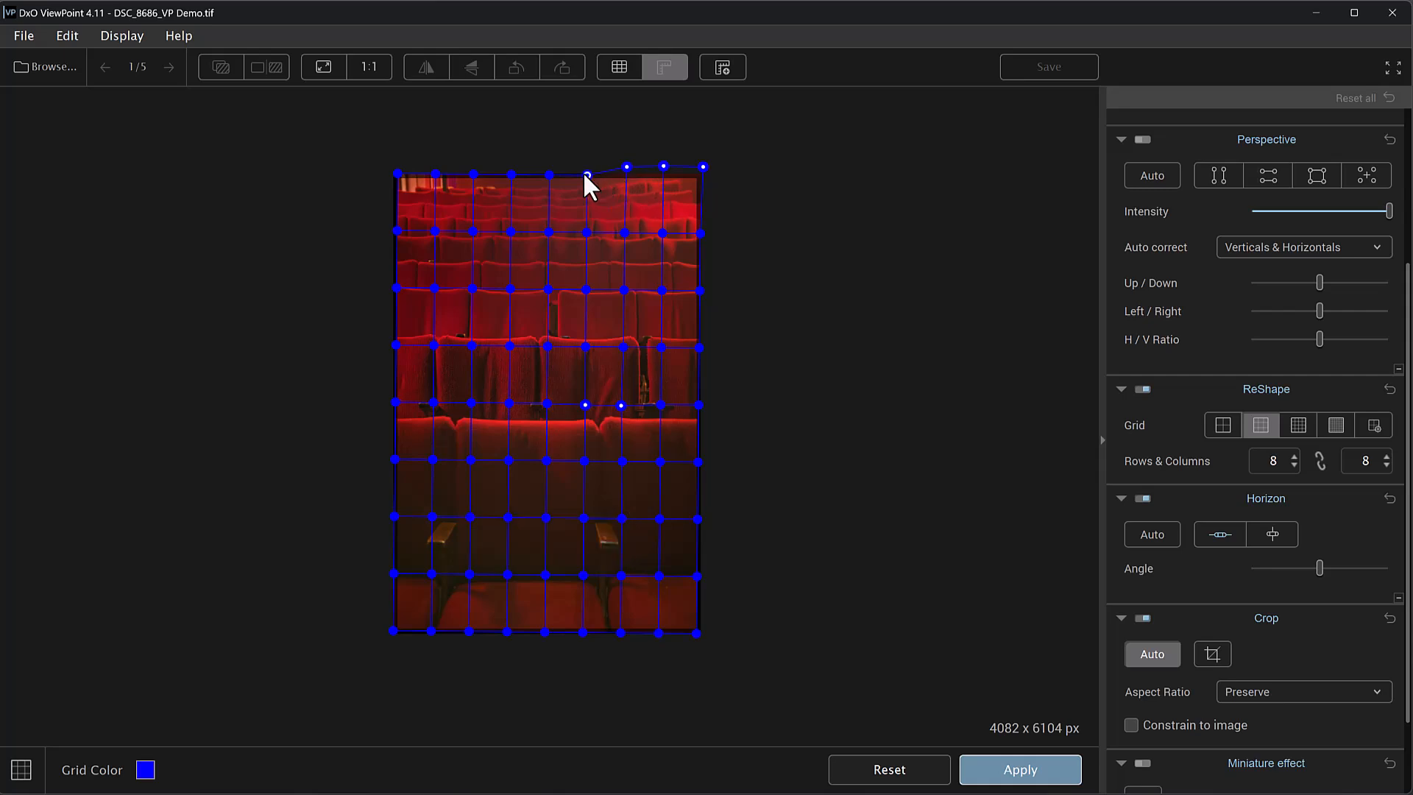
{"action": "left_click_drag", "start_coordinate": [588, 167], "coordinate": [436, 166]}
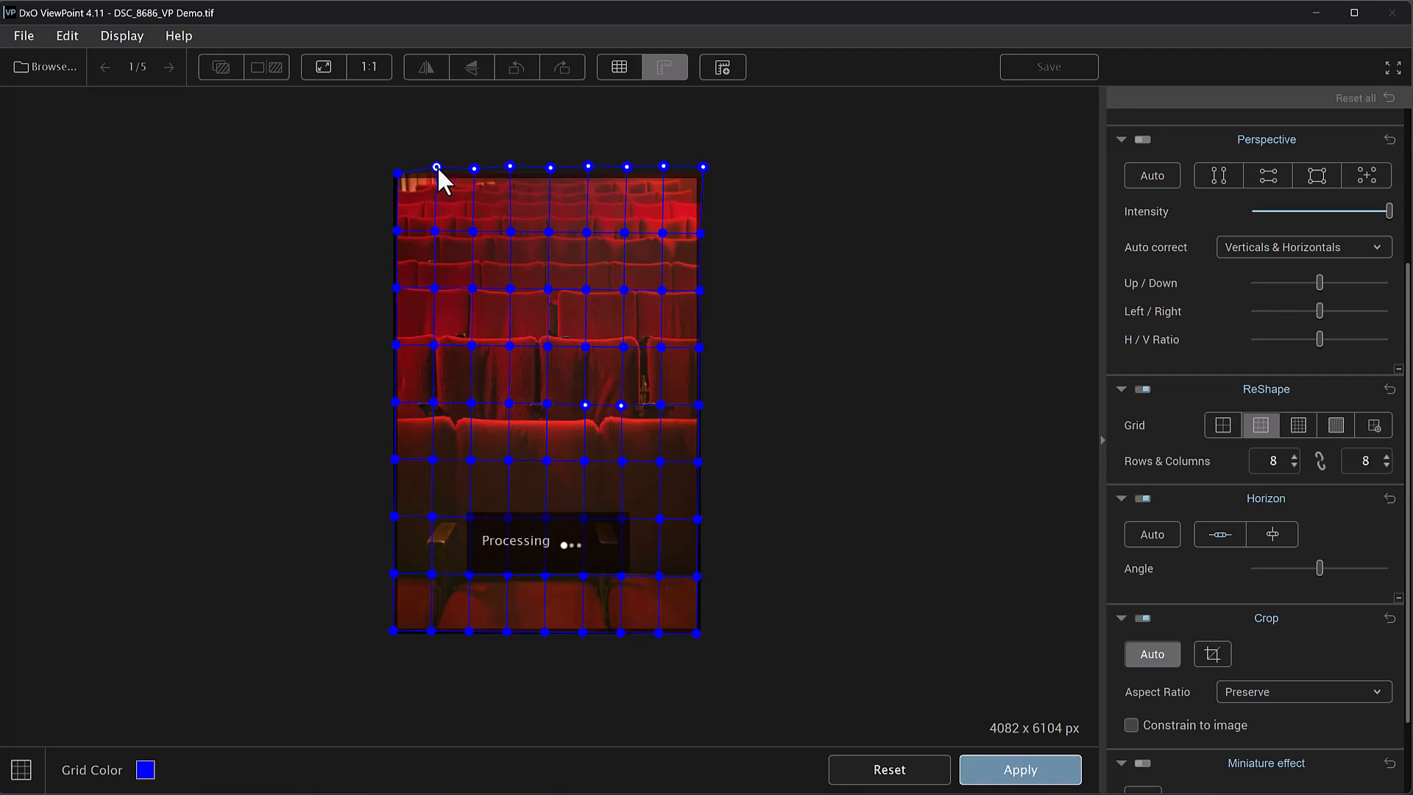
{"action": "left_click", "coordinate": [472, 167]}
{"action": "left_click_drag", "start_coordinate": [397, 172], "coordinate": [396, 164]}
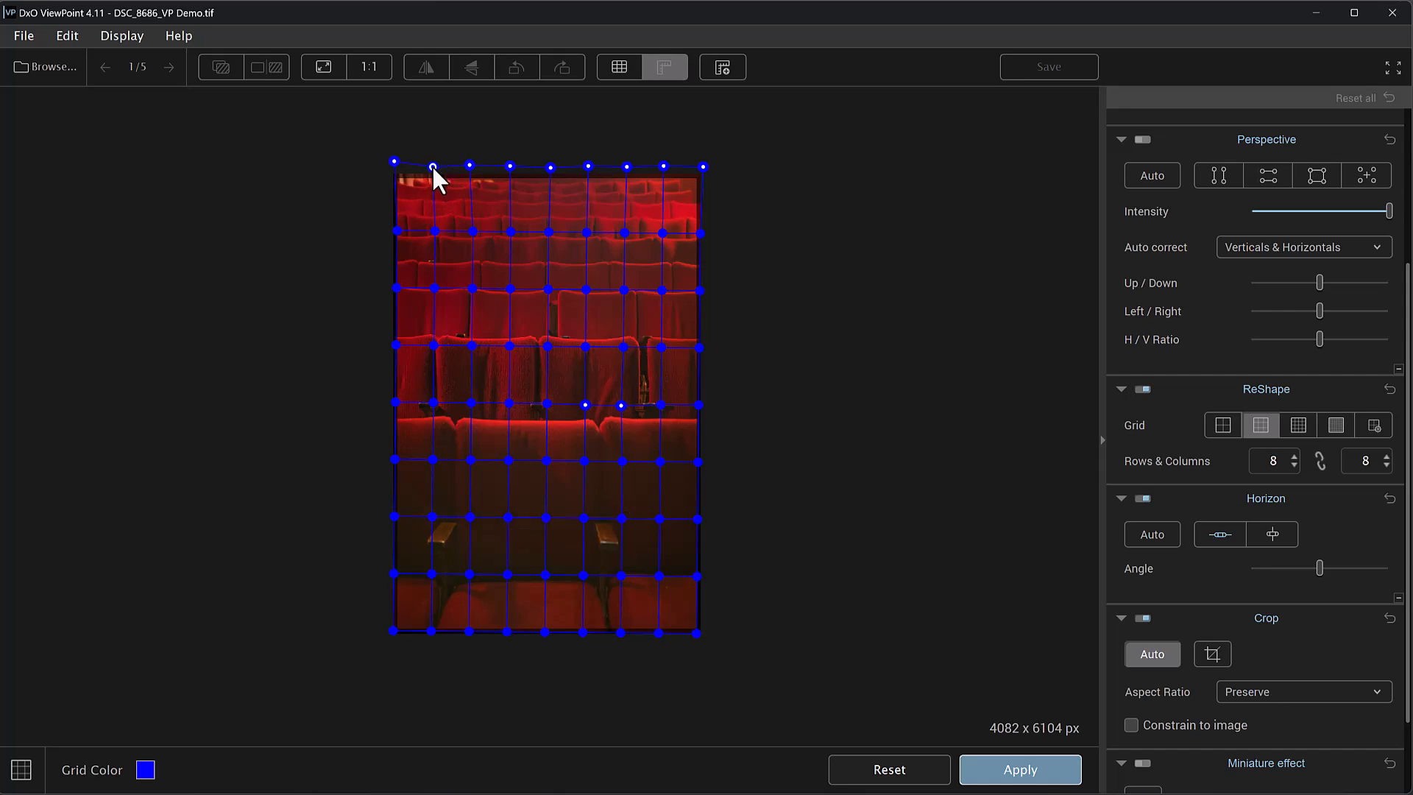
{"action": "left_click_drag", "start_coordinate": [470, 162], "coordinate": [470, 164]}
{"action": "left_click", "coordinate": [393, 161]}
{"action": "left_click", "coordinate": [1002, 765]}
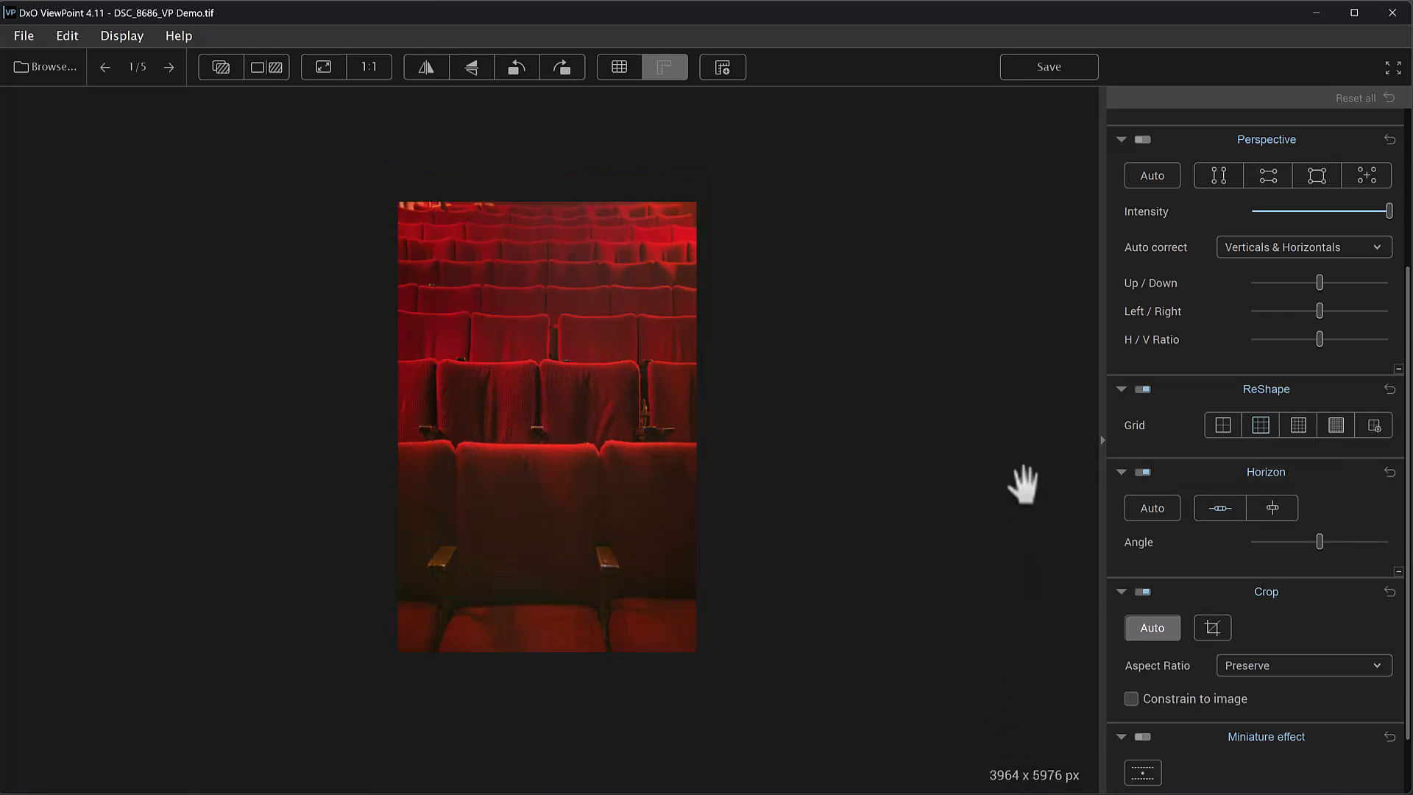
Step: Compare the photo with and without the ReShape correction, leaving the correction turned on
{"action": "left_click", "coordinate": [1141, 386]}
{"action": "left_click", "coordinate": [1141, 386]}
{"action": "left_click", "coordinate": [1140, 385]}
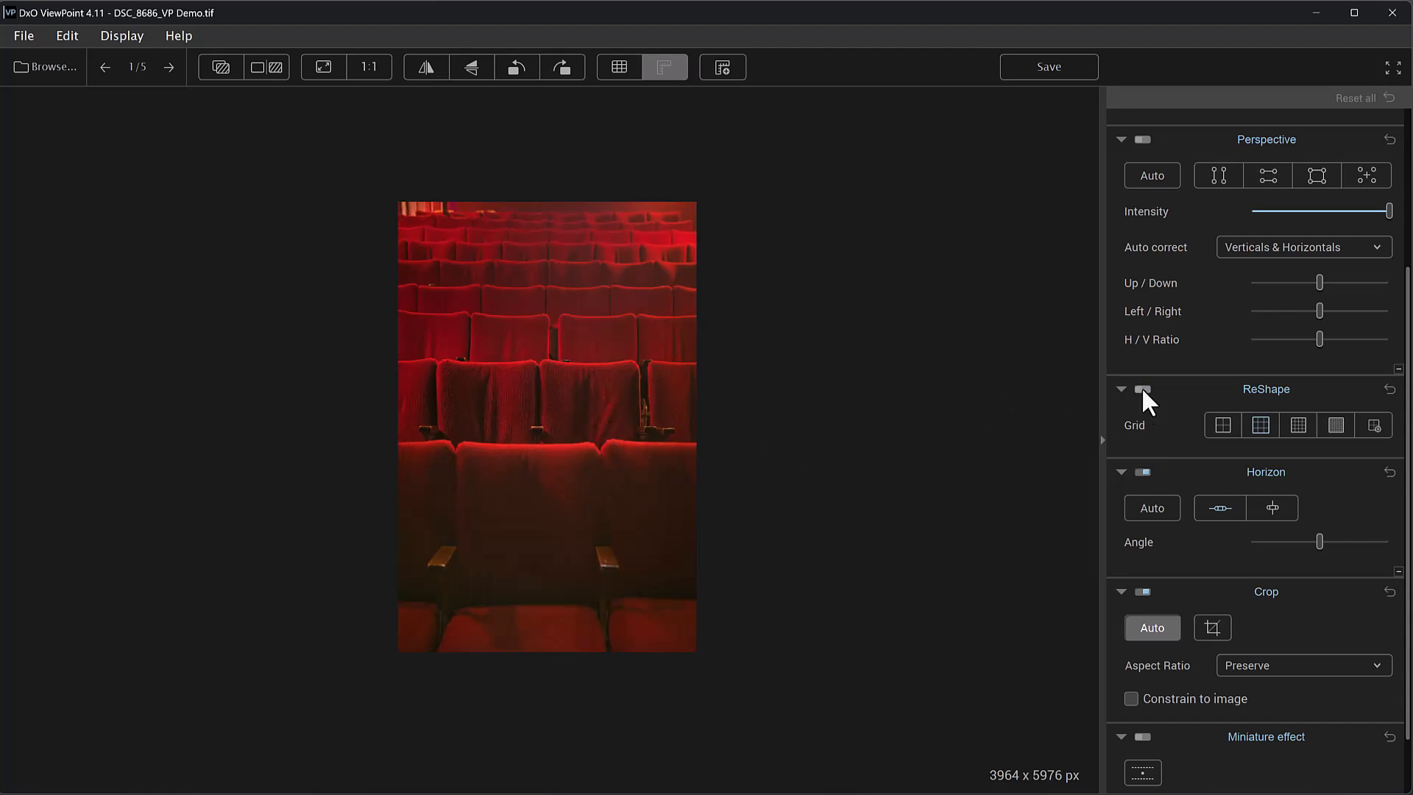
{"action": "left_click", "coordinate": [1144, 386]}
{"action": "left_click", "coordinate": [1144, 386]}
{"action": "left_click", "coordinate": [1143, 386]}
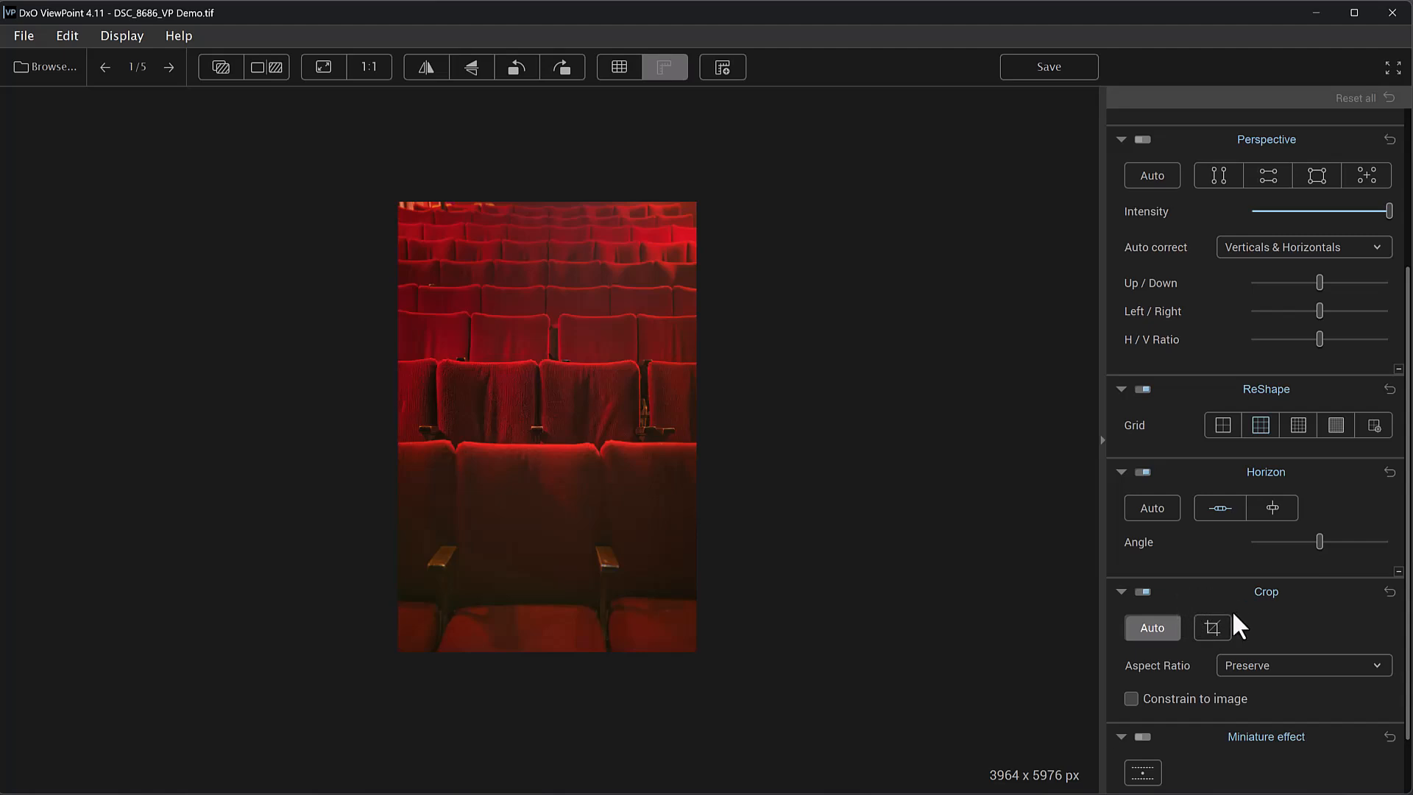
Step: Set the crop's aspect ratio to 140/99
{"action": "left_click", "coordinate": [1298, 666]}
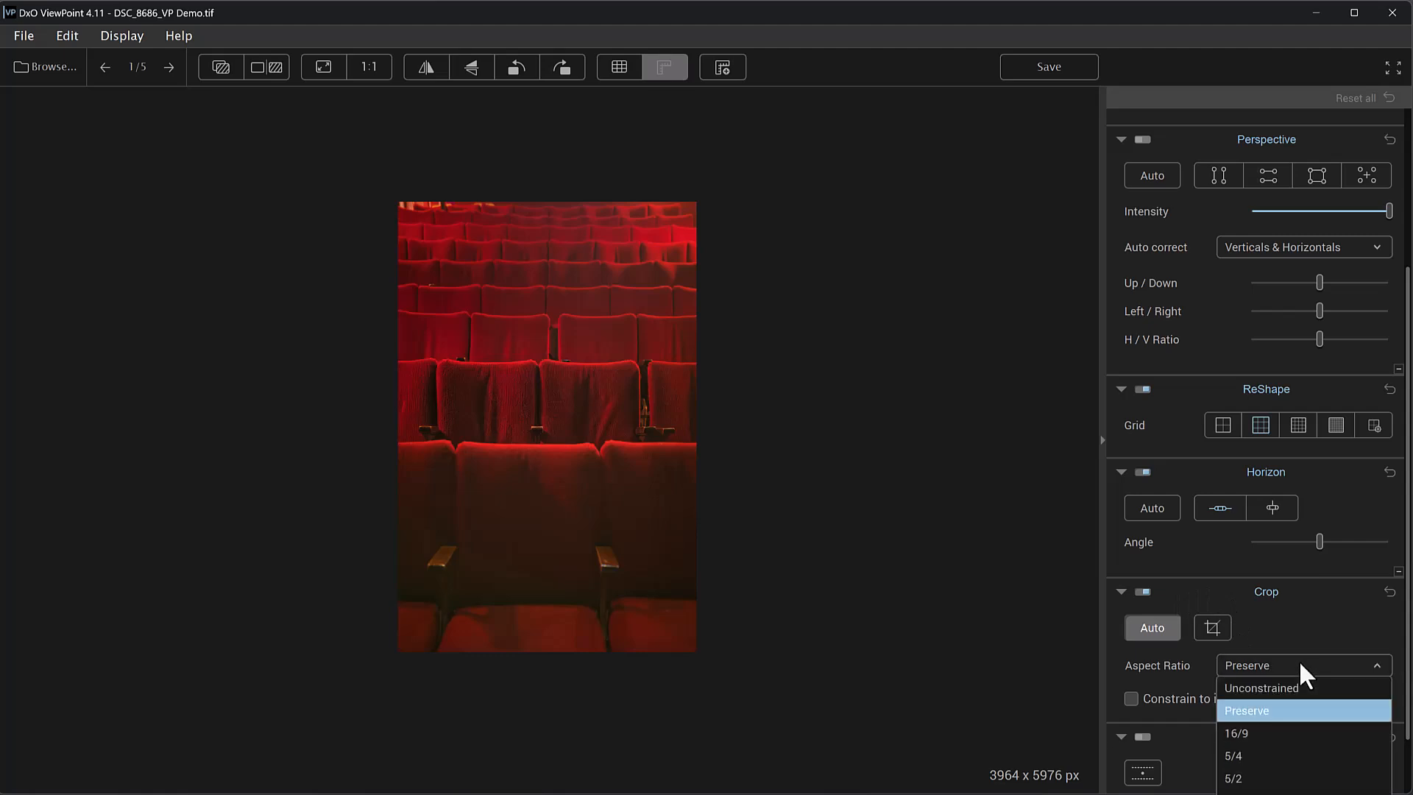
{"action": "left_click", "coordinate": [1263, 666]}
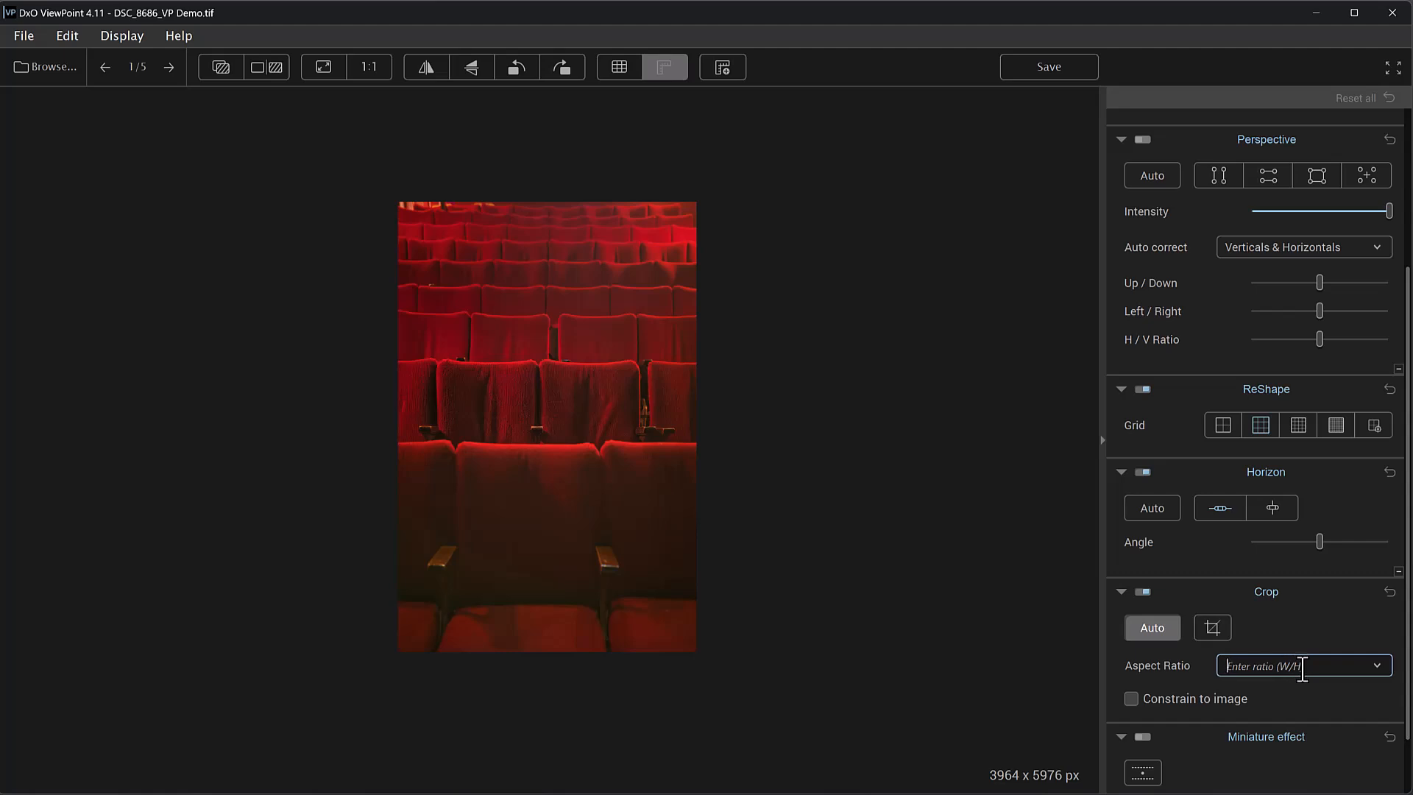
{"action": "left_click", "coordinate": [1376, 665]}
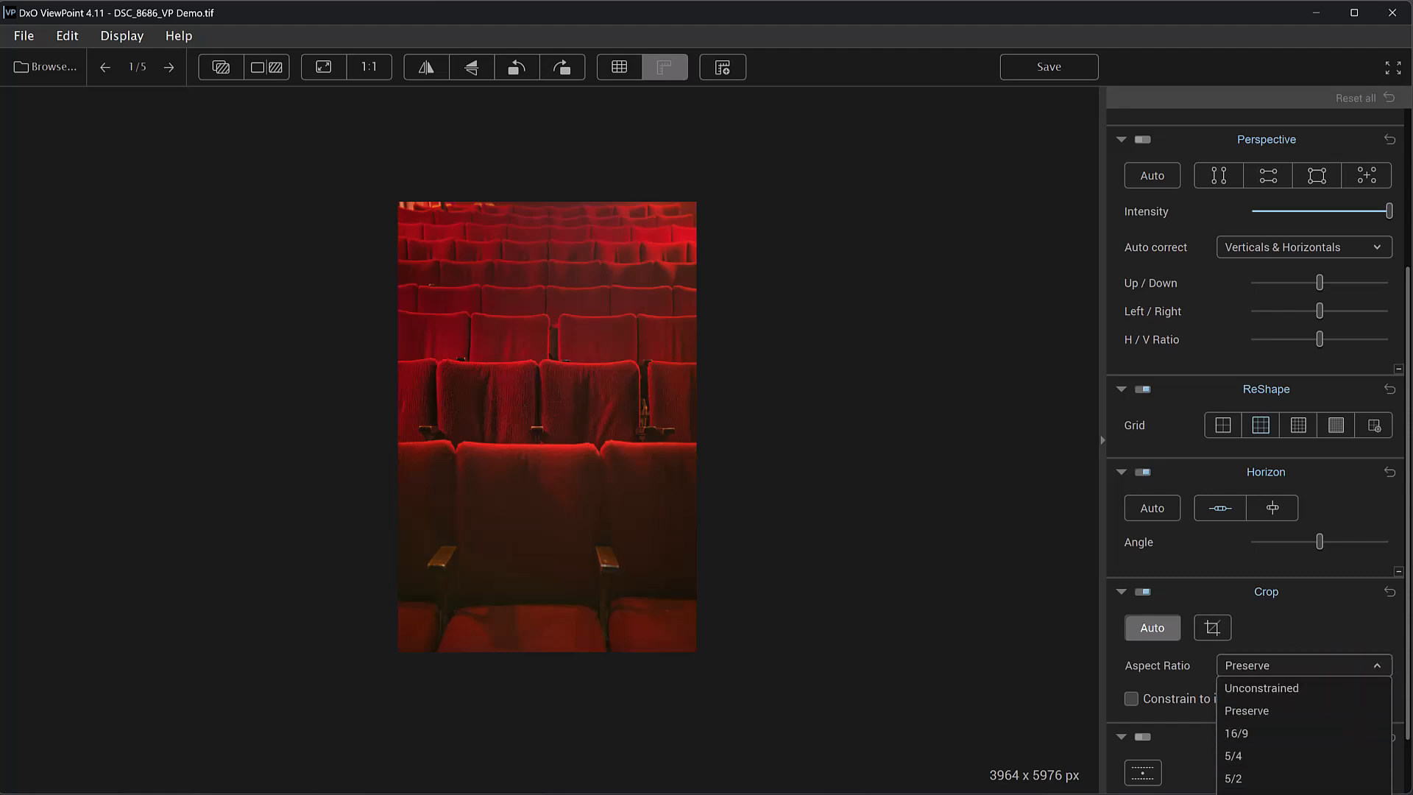
{"action": "left_click", "coordinate": [1236, 791]}
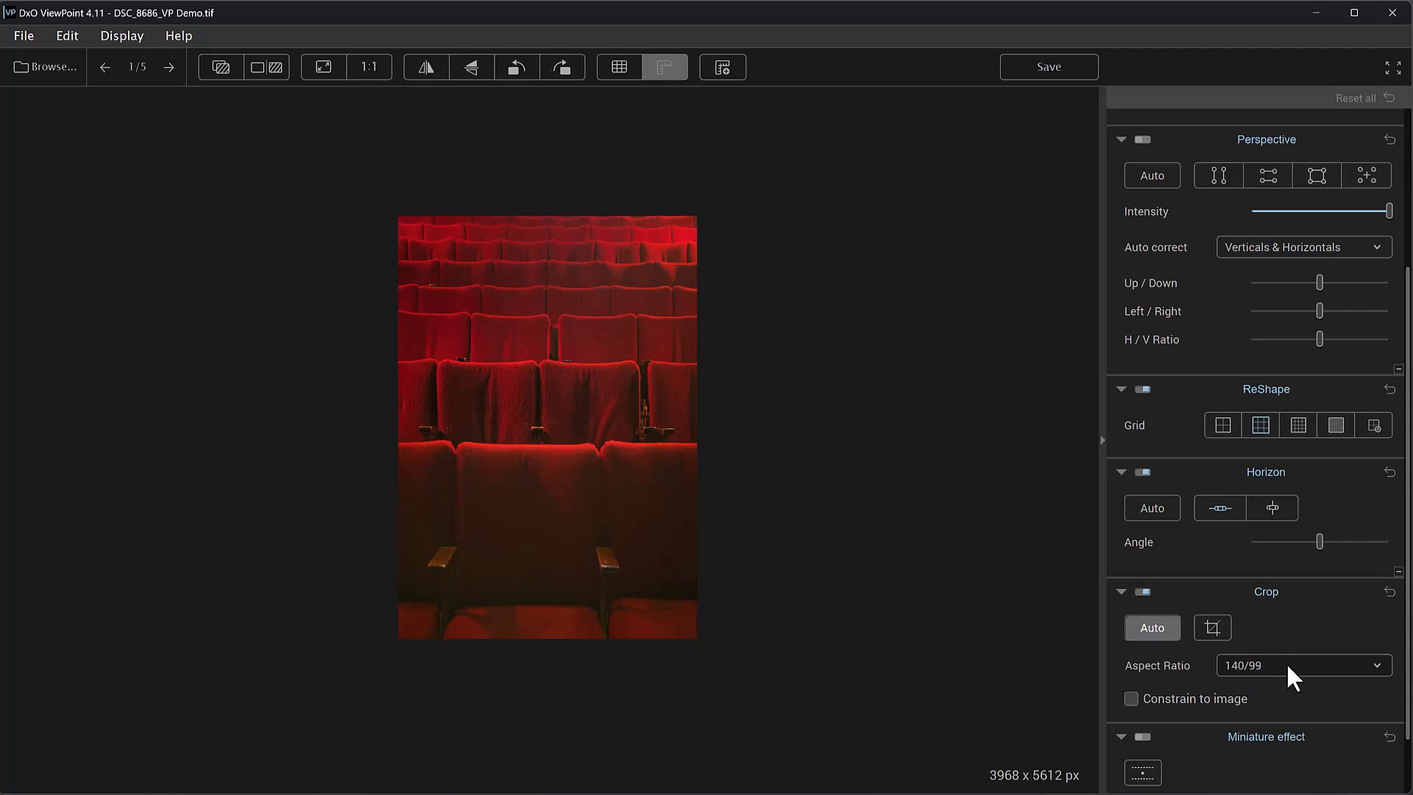
Step: Start a manual crop, shift the frame upward and shrink it from its lower-right corner to about 3746 × 5297 px
{"action": "left_click", "coordinate": [1211, 622]}
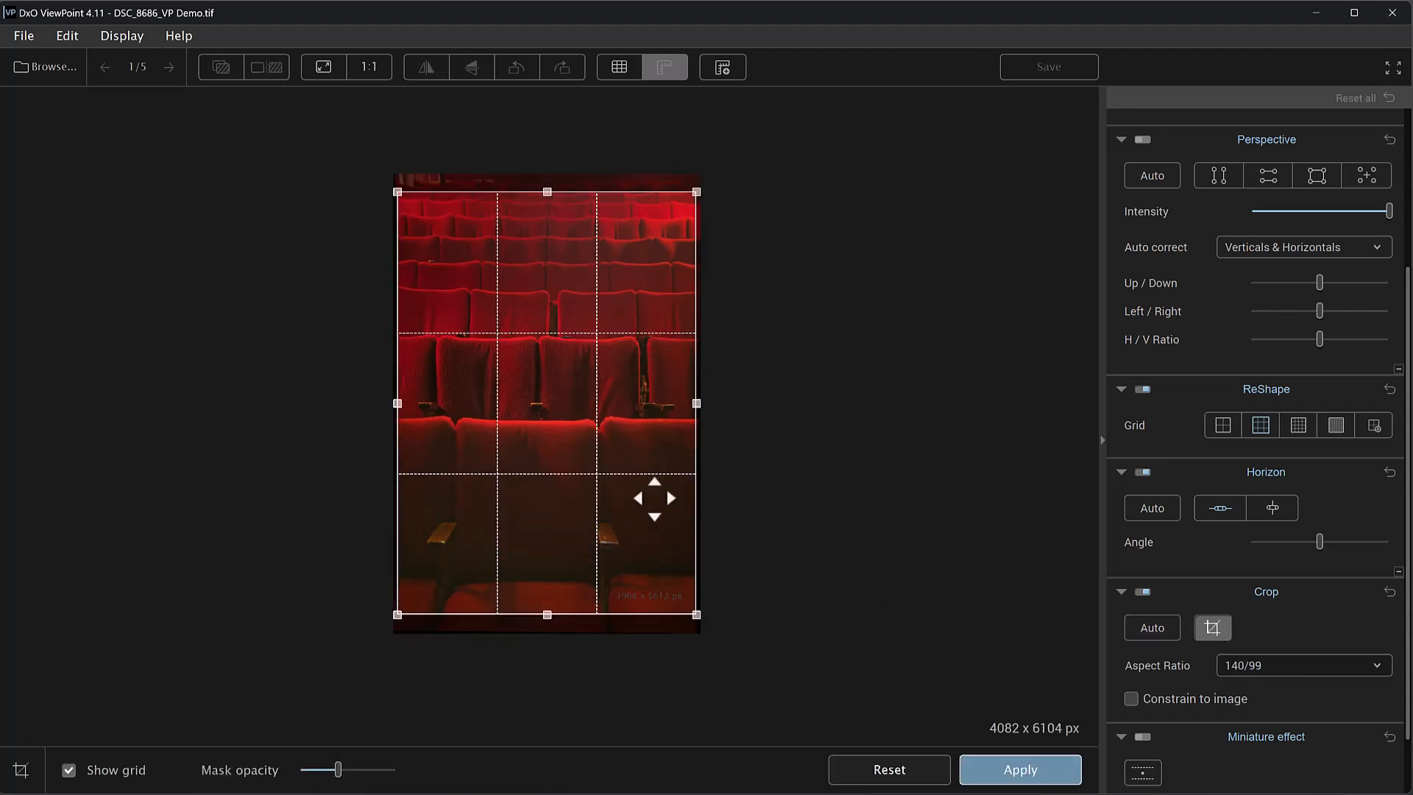
{"action": "left_click_drag", "start_coordinate": [637, 489], "coordinate": [639, 482]}
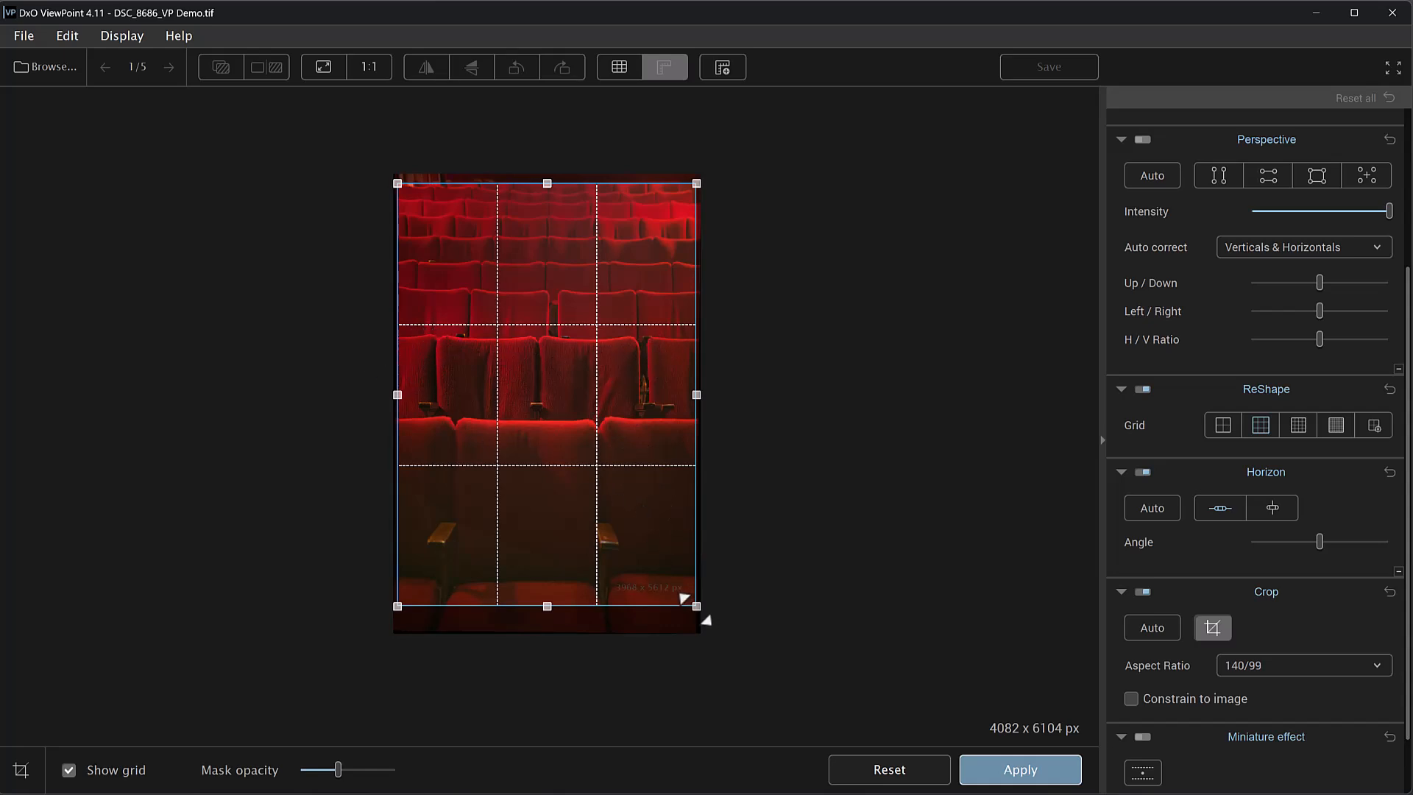
{"action": "left_click_drag", "start_coordinate": [695, 607], "coordinate": [627, 572]}
{"action": "left_click_drag", "start_coordinate": [625, 518], "coordinate": [628, 521]}
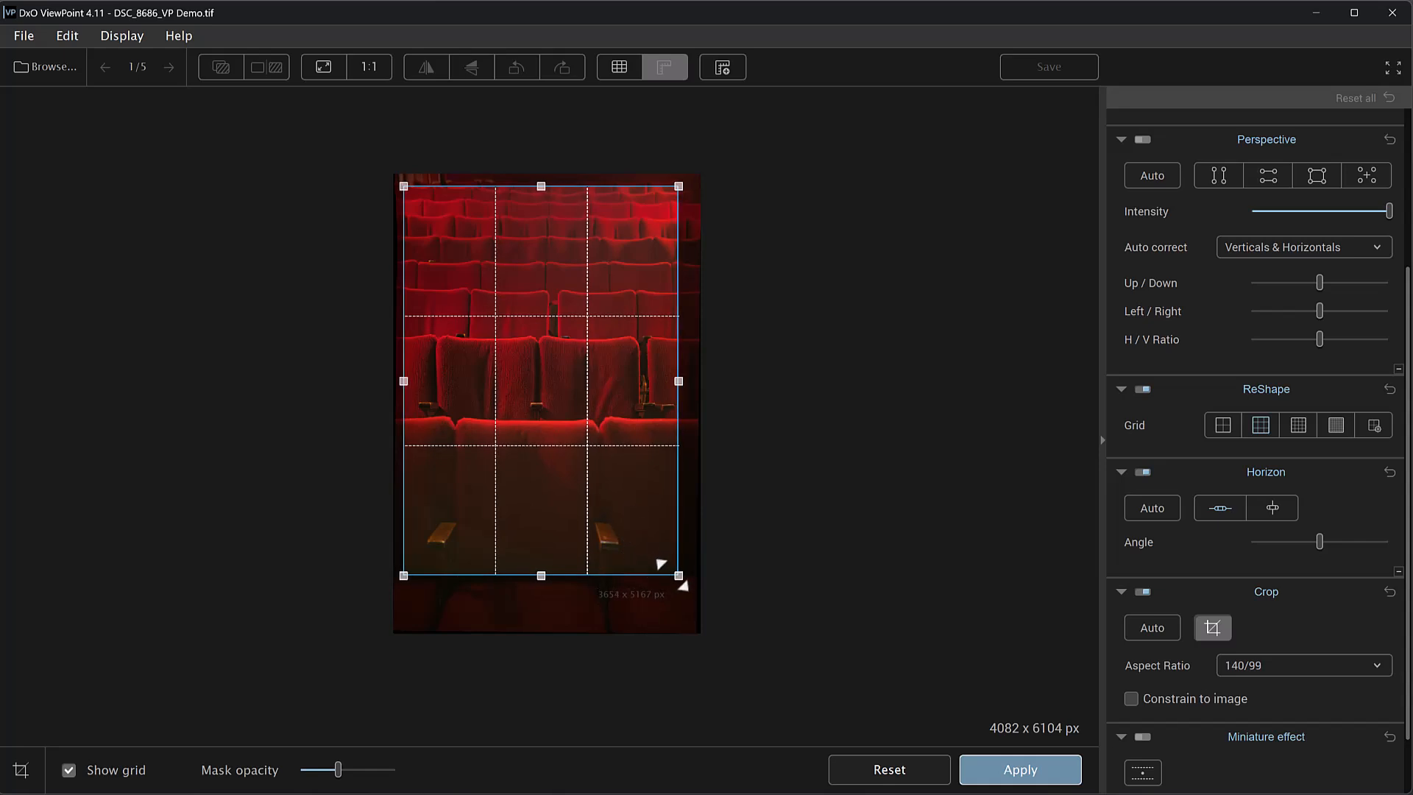
{"action": "left_click_drag", "start_coordinate": [678, 575], "coordinate": [686, 585]}
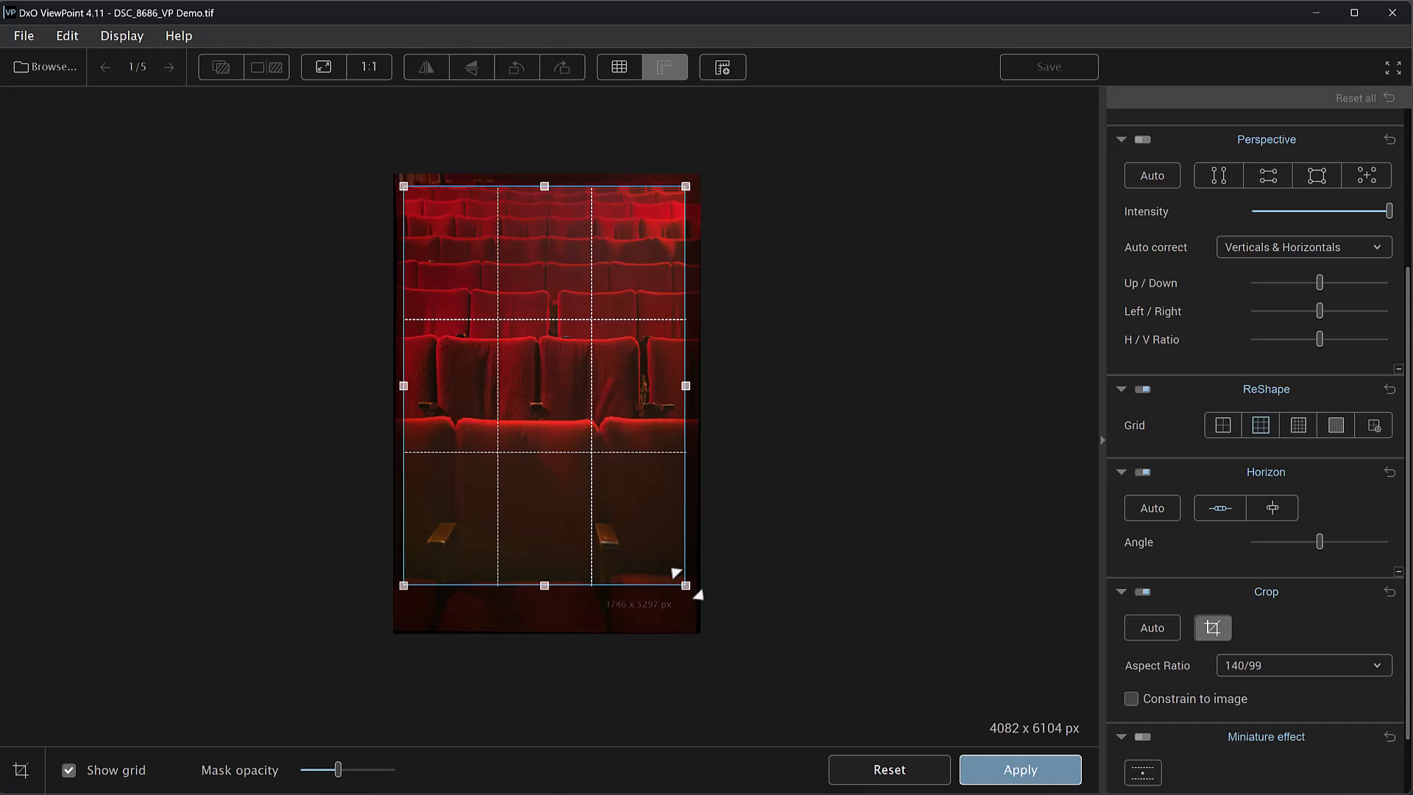
Step: Fine-tune the crop frame's position, enlarge it slightly from its upper edge to about 3770 × 5330 px, and apply the crop
{"action": "left_click_drag", "start_coordinate": [656, 557], "coordinate": [652, 558]}
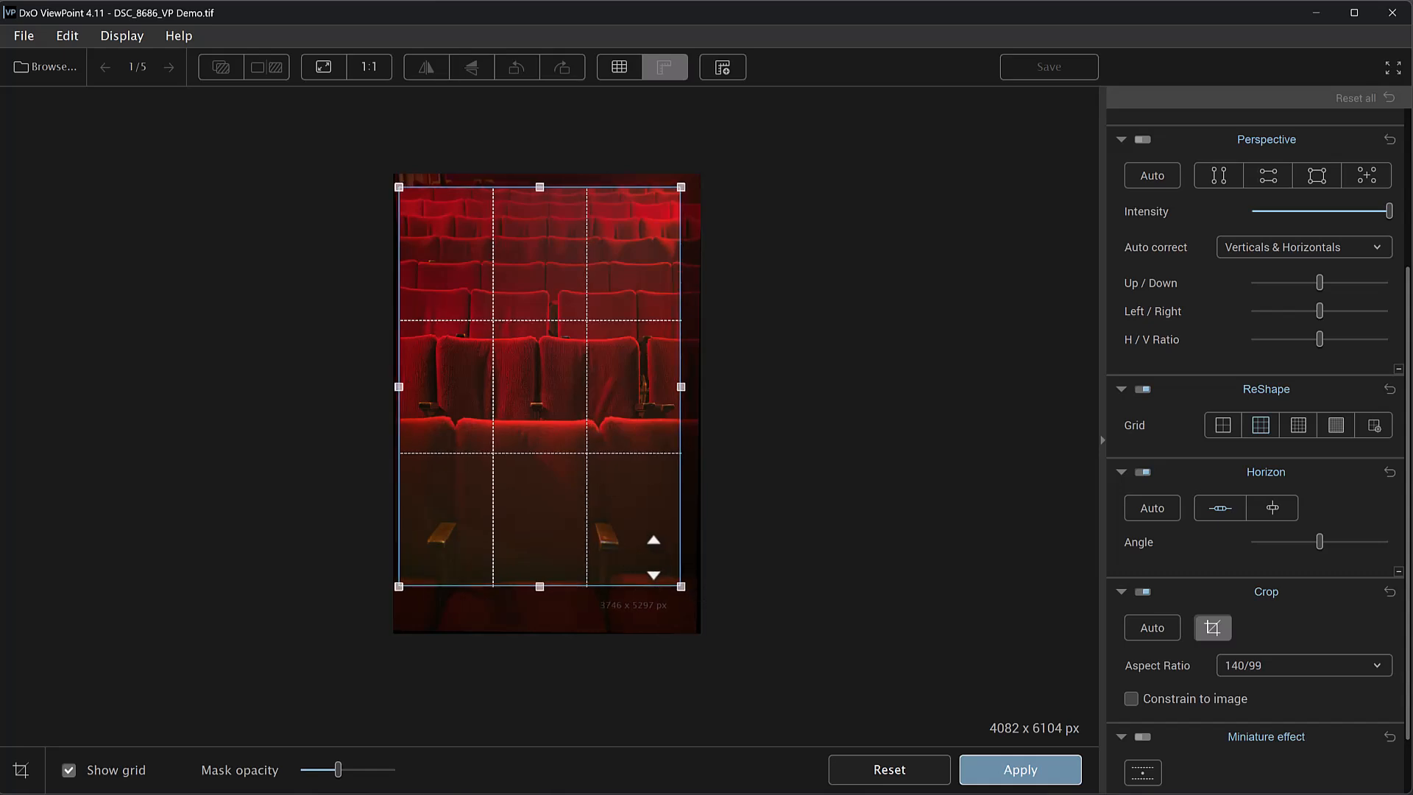
{"action": "left_click_drag", "start_coordinate": [653, 557], "coordinate": [656, 557]}
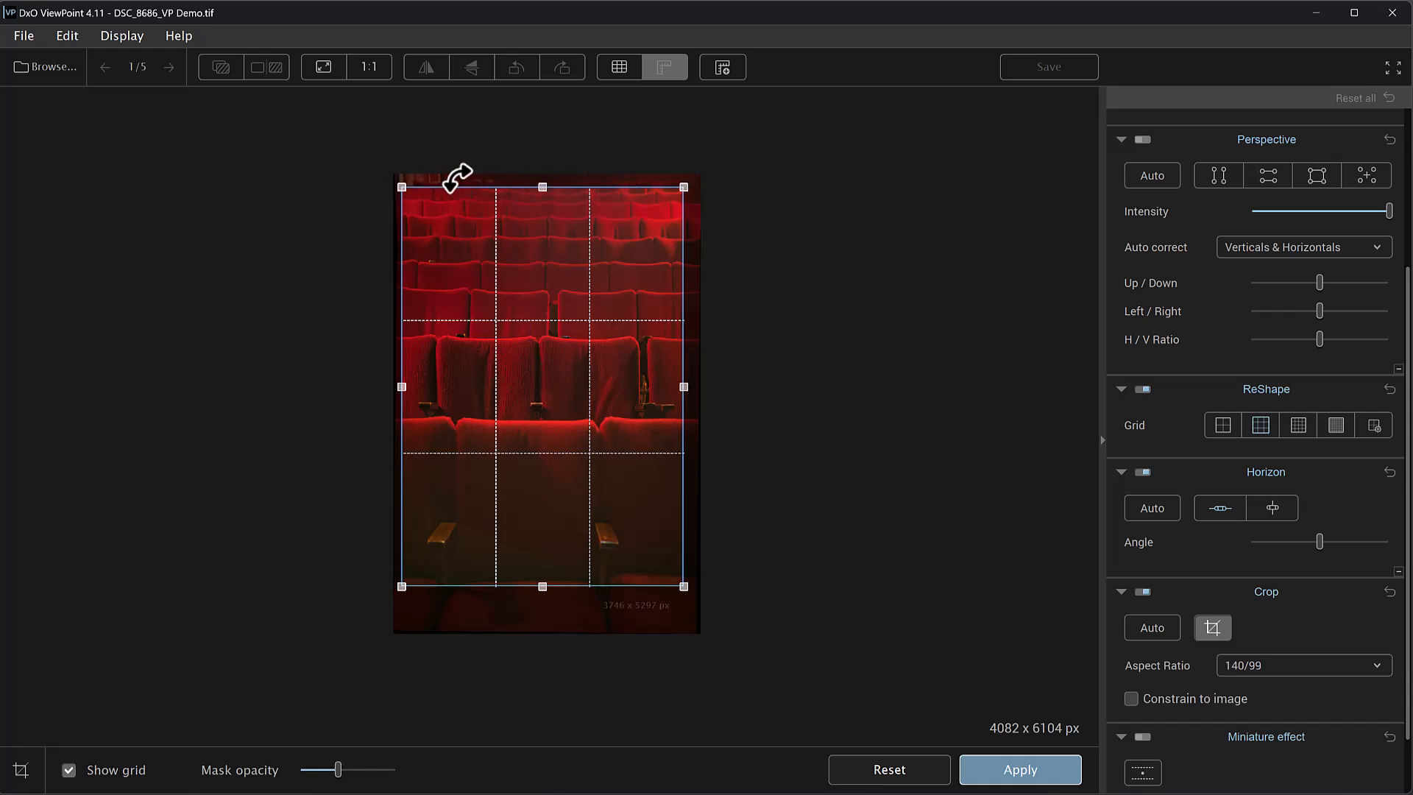
{"action": "left_click_drag", "start_coordinate": [542, 188], "coordinate": [543, 185]}
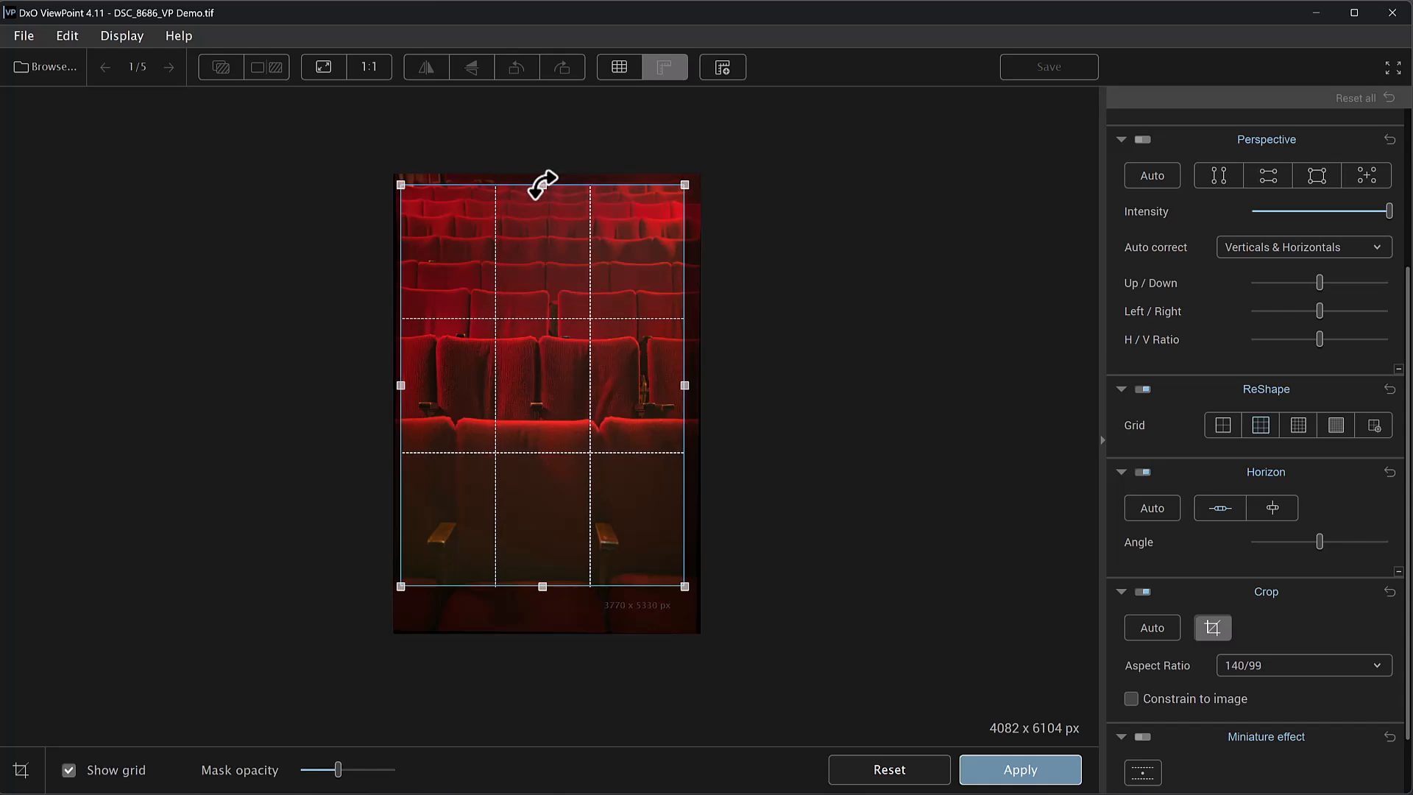
{"action": "left_click_drag", "start_coordinate": [546, 265], "coordinate": [546, 267]}
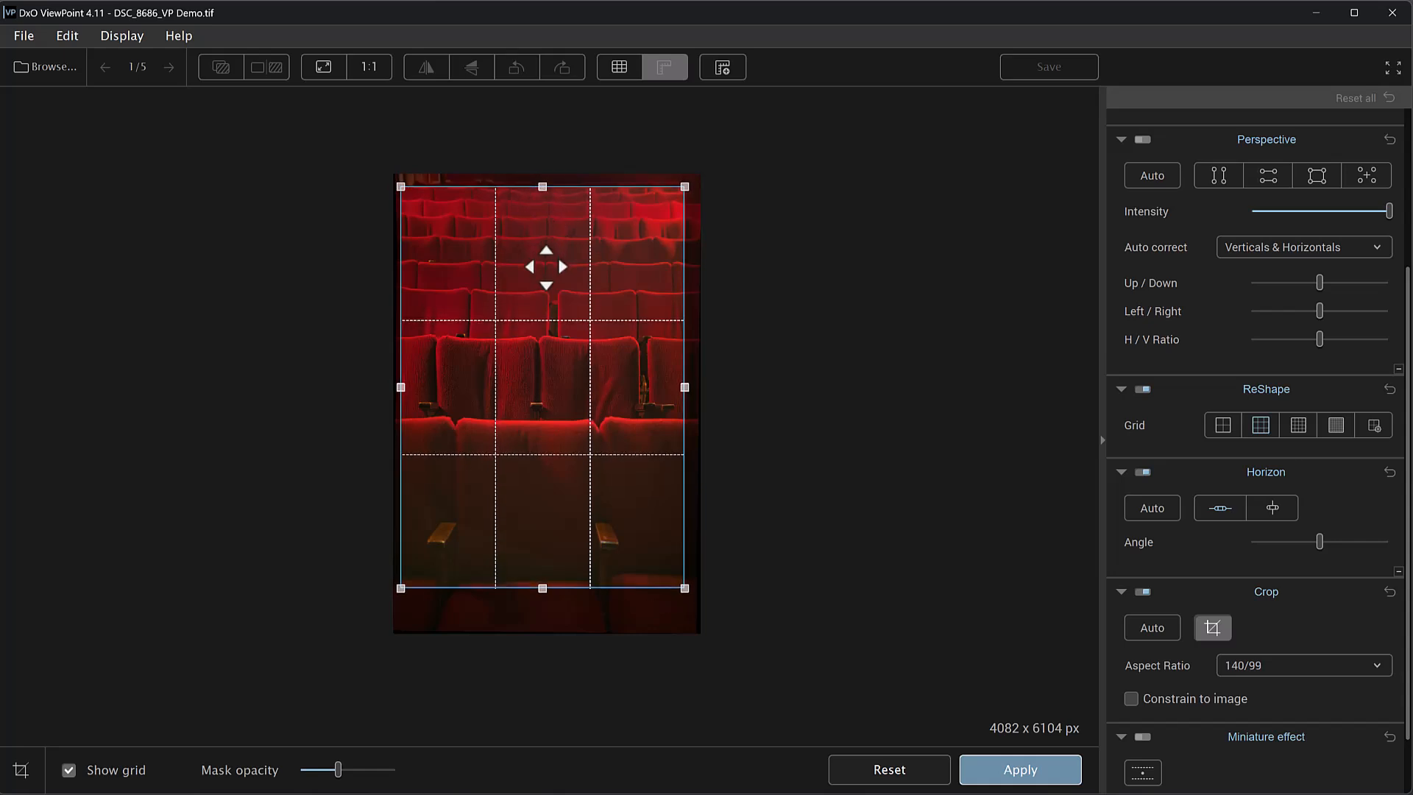
{"action": "left_click", "coordinate": [1013, 783]}
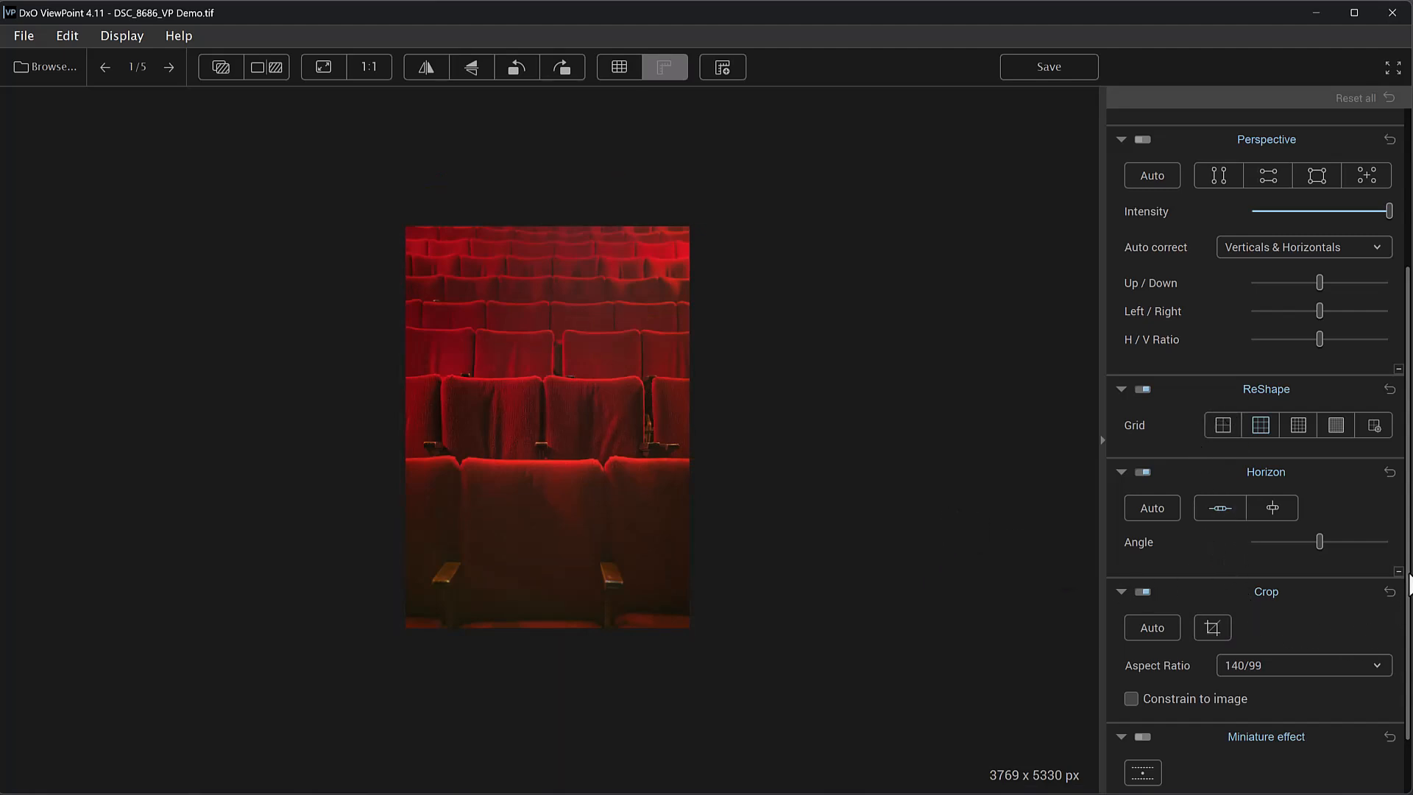
Step: Turn on the Miniature effect and adjust its lines so the sharp band covers the middle seat row
{"action": "scroll", "coordinate": [1409, 582], "scroll_direction": "down", "scroll_amount": 2}
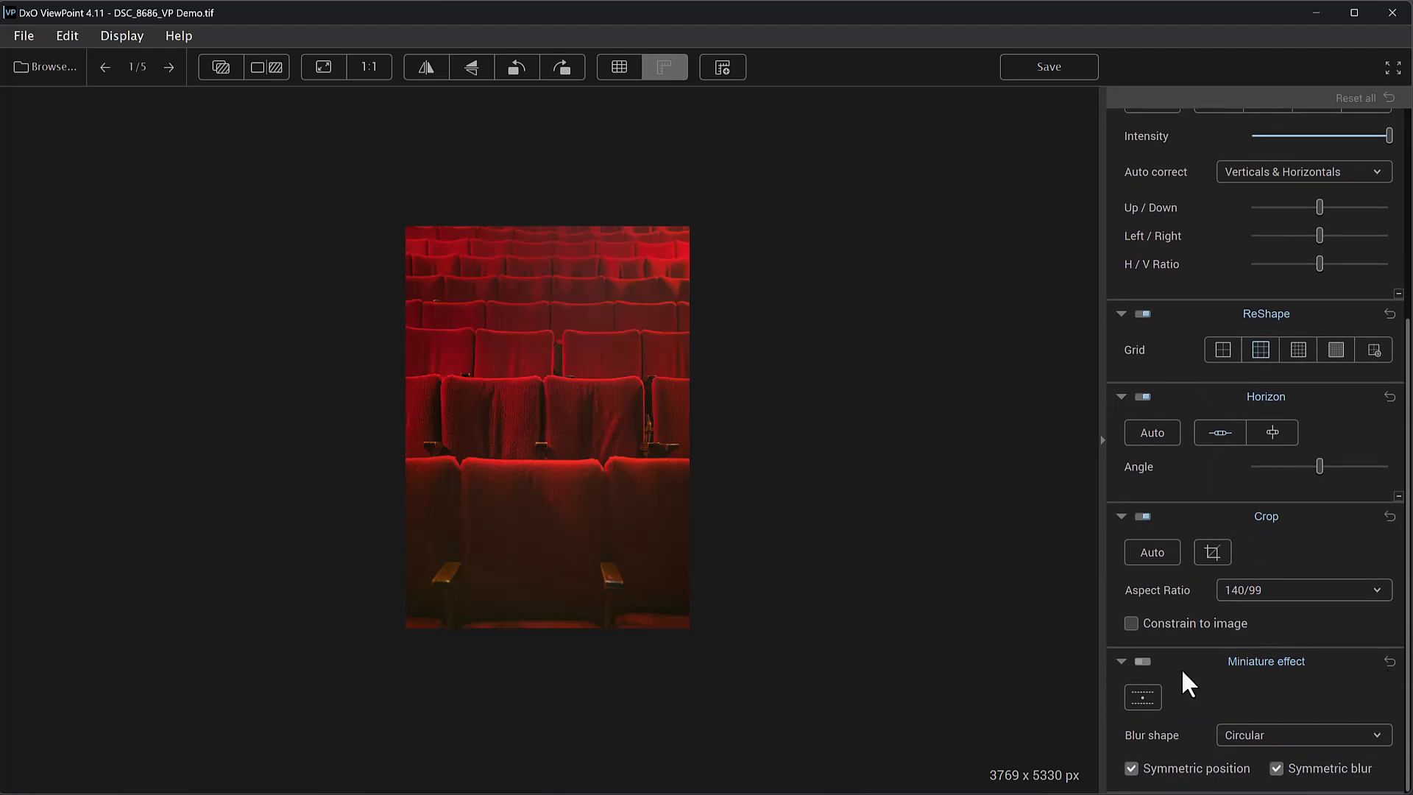
{"action": "left_click", "coordinate": [1145, 661]}
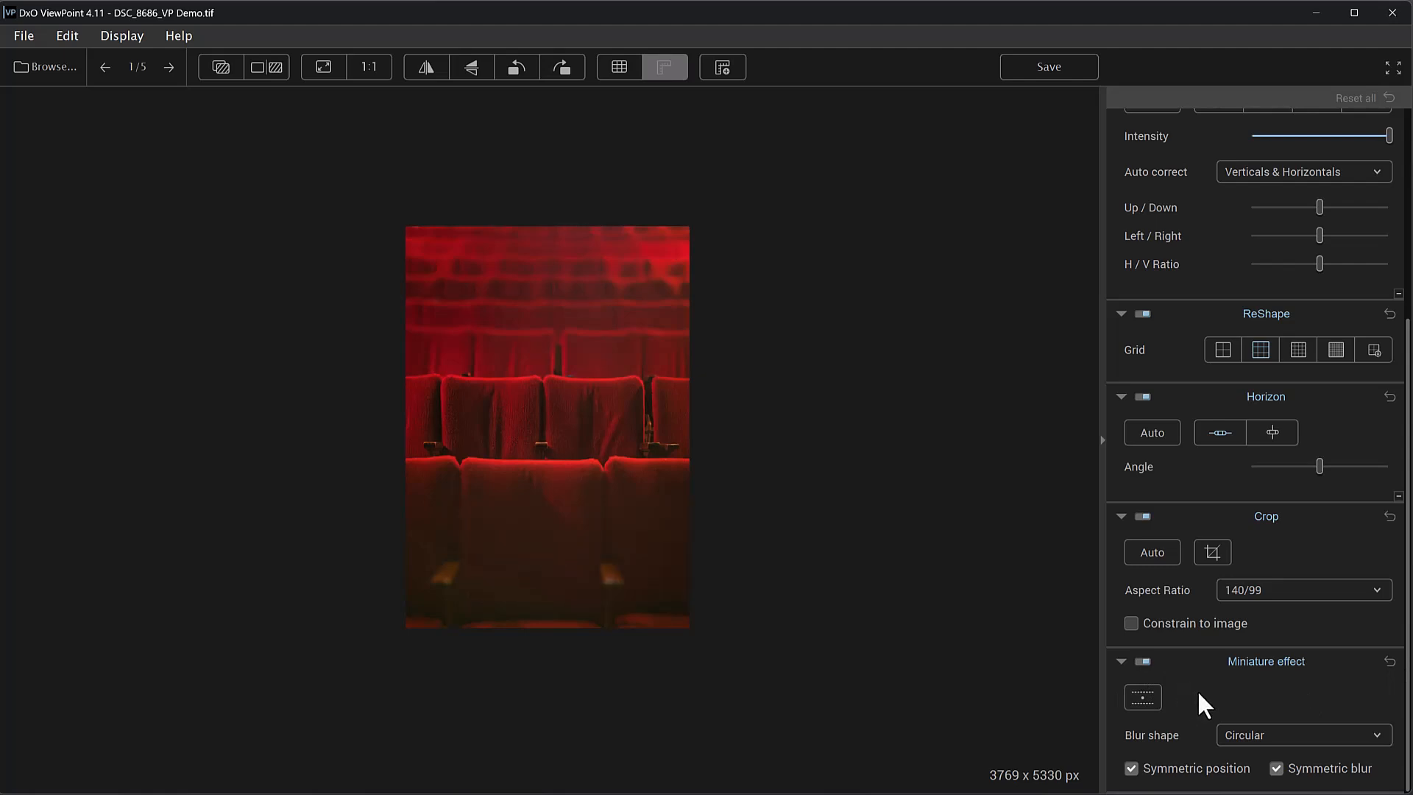
{"action": "left_click", "coordinate": [1142, 697]}
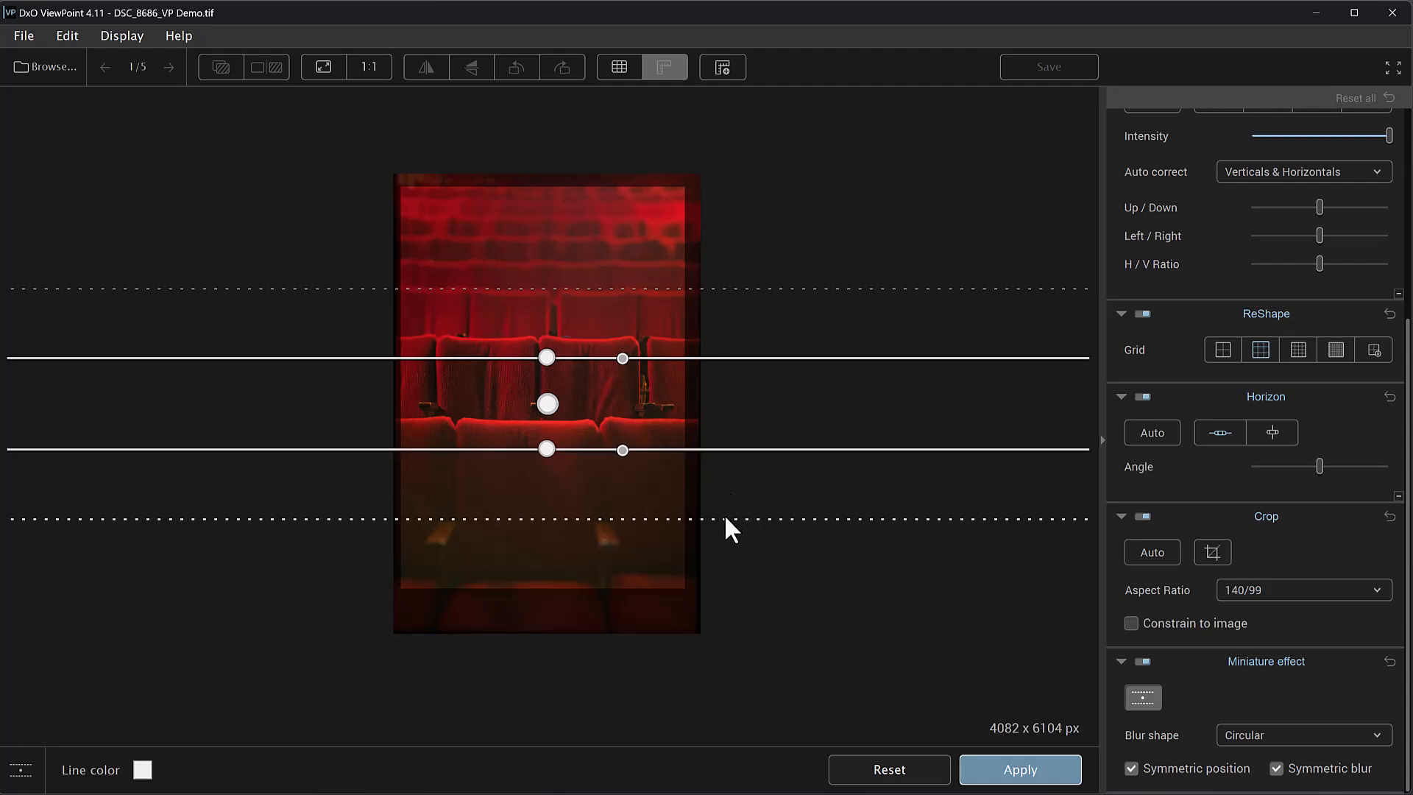
{"action": "mouse_move", "coordinate": [547, 404]}
{"action": "left_mouse_down"}
{"action": "mouse_move", "coordinate": [541, 382]}
{"action": "mouse_move", "coordinate": [540, 421]}
{"action": "left_mouse_up"}
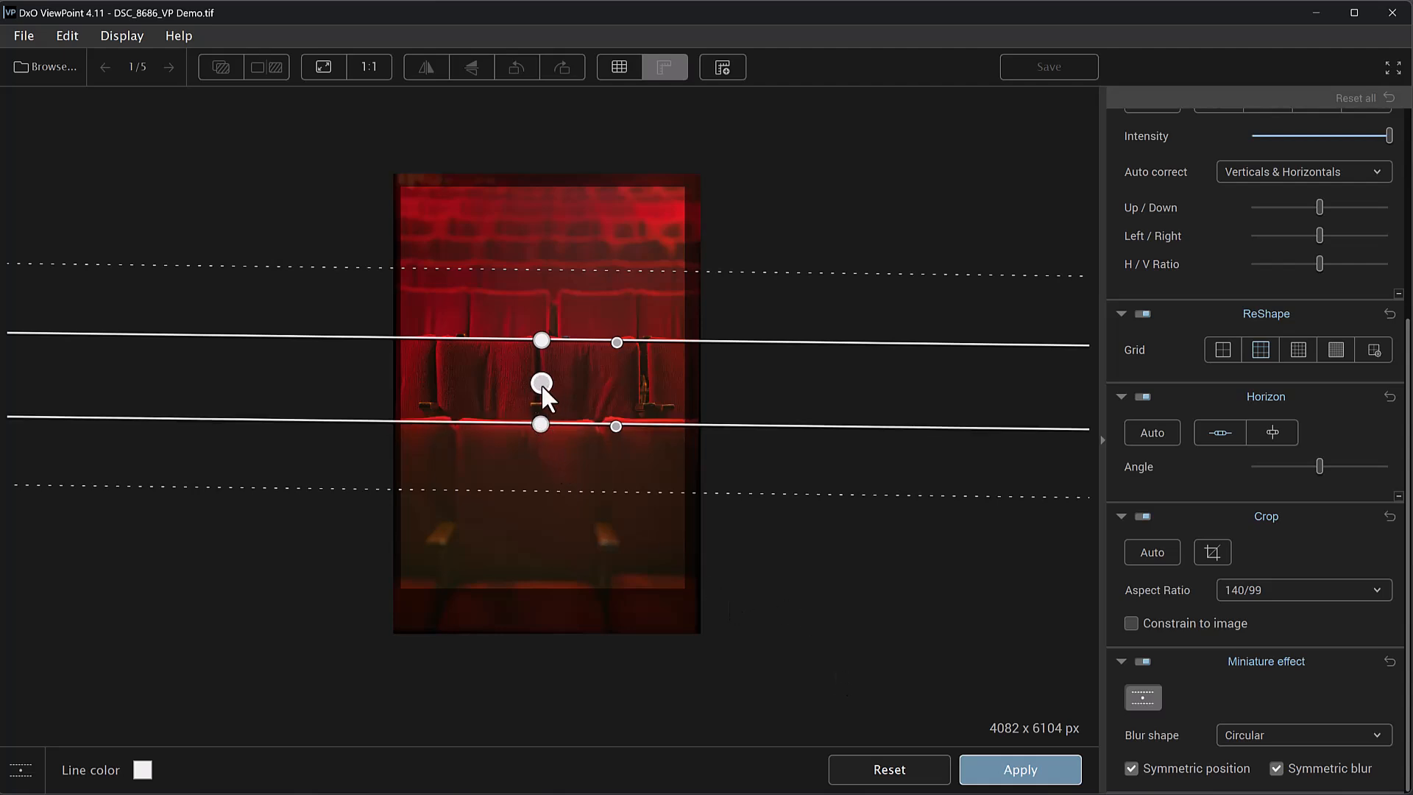
{"action": "left_click_drag", "start_coordinate": [541, 385], "coordinate": [542, 421]}
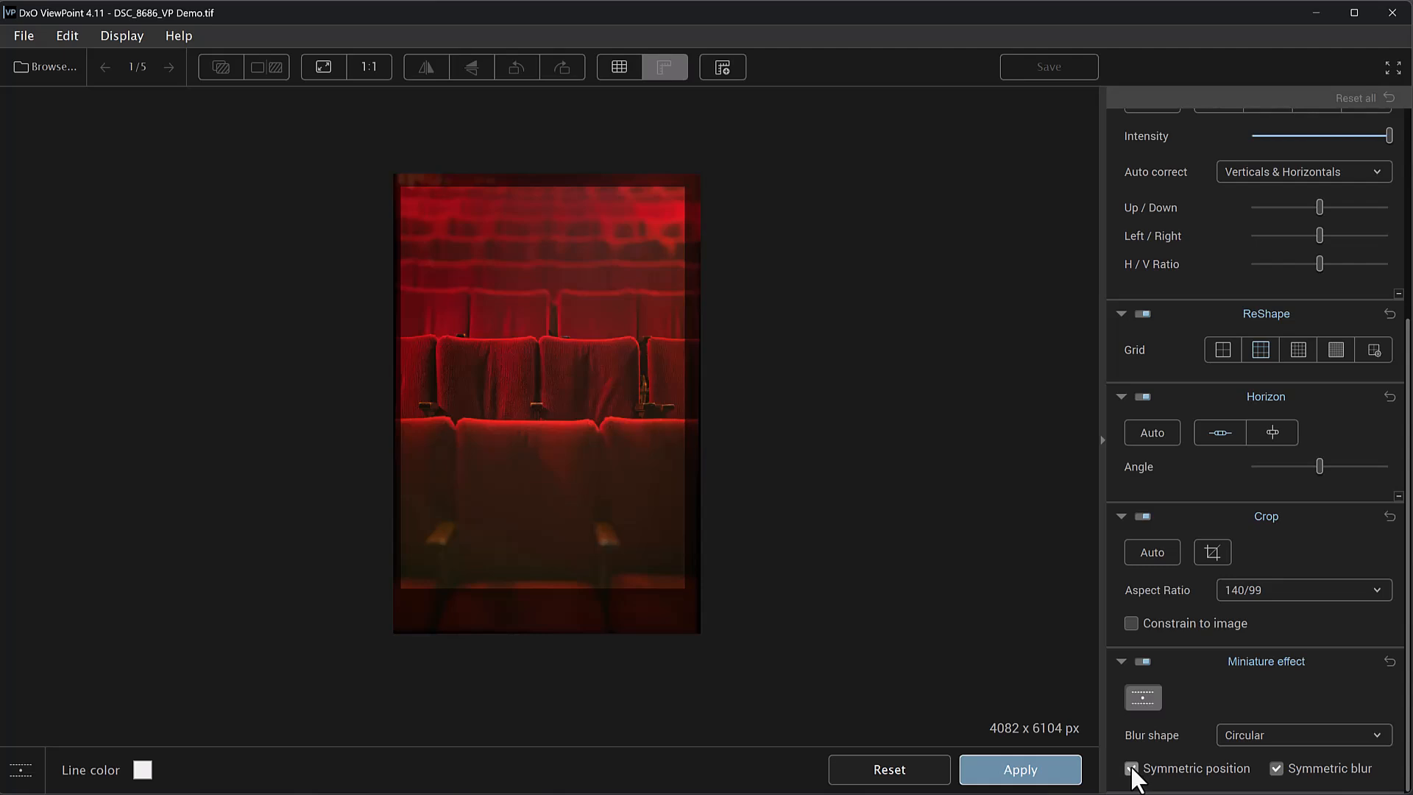
Step: Switch Symmetric blur off and back on, and set the lower line's blur intensity to 56
{"action": "left_click", "coordinate": [1276, 768]}
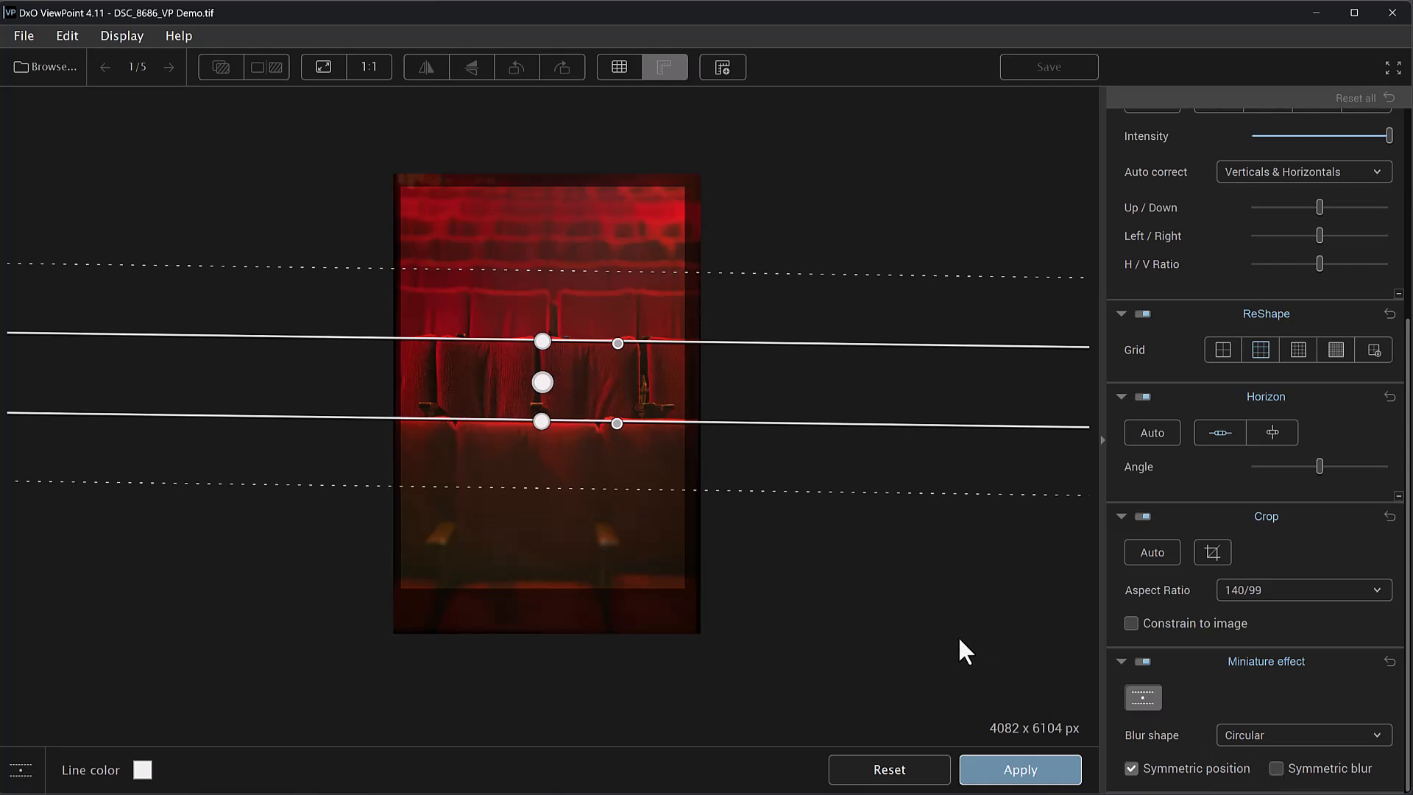
{"action": "mouse_move", "coordinate": [618, 343]}
{"action": "left_click", "coordinate": [1277, 769]}
{"action": "mouse_move", "coordinate": [616, 423]}
{"action": "left_click_drag", "start_coordinate": [607, 438], "coordinate": [622, 438]}
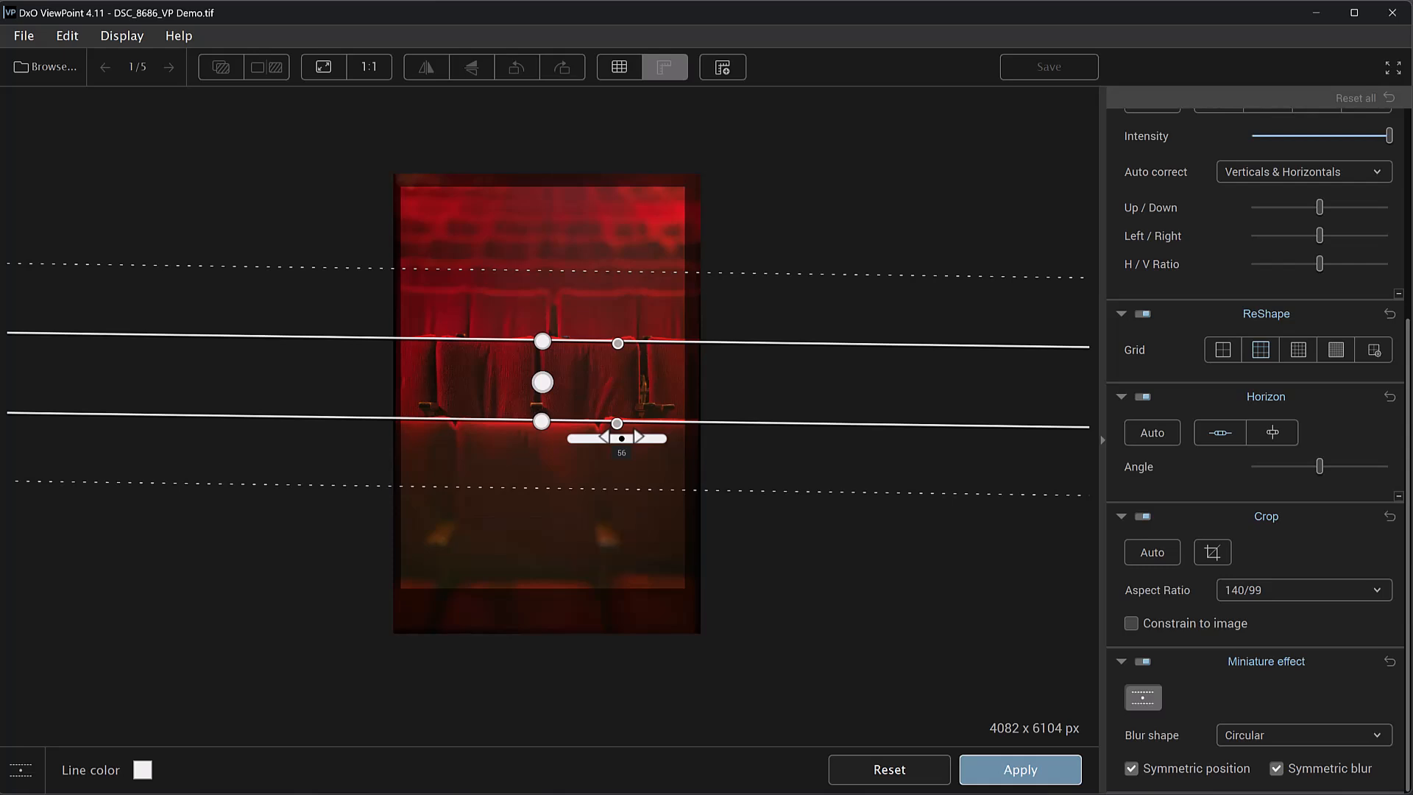
{"action": "mouse_move", "coordinate": [617, 343]}
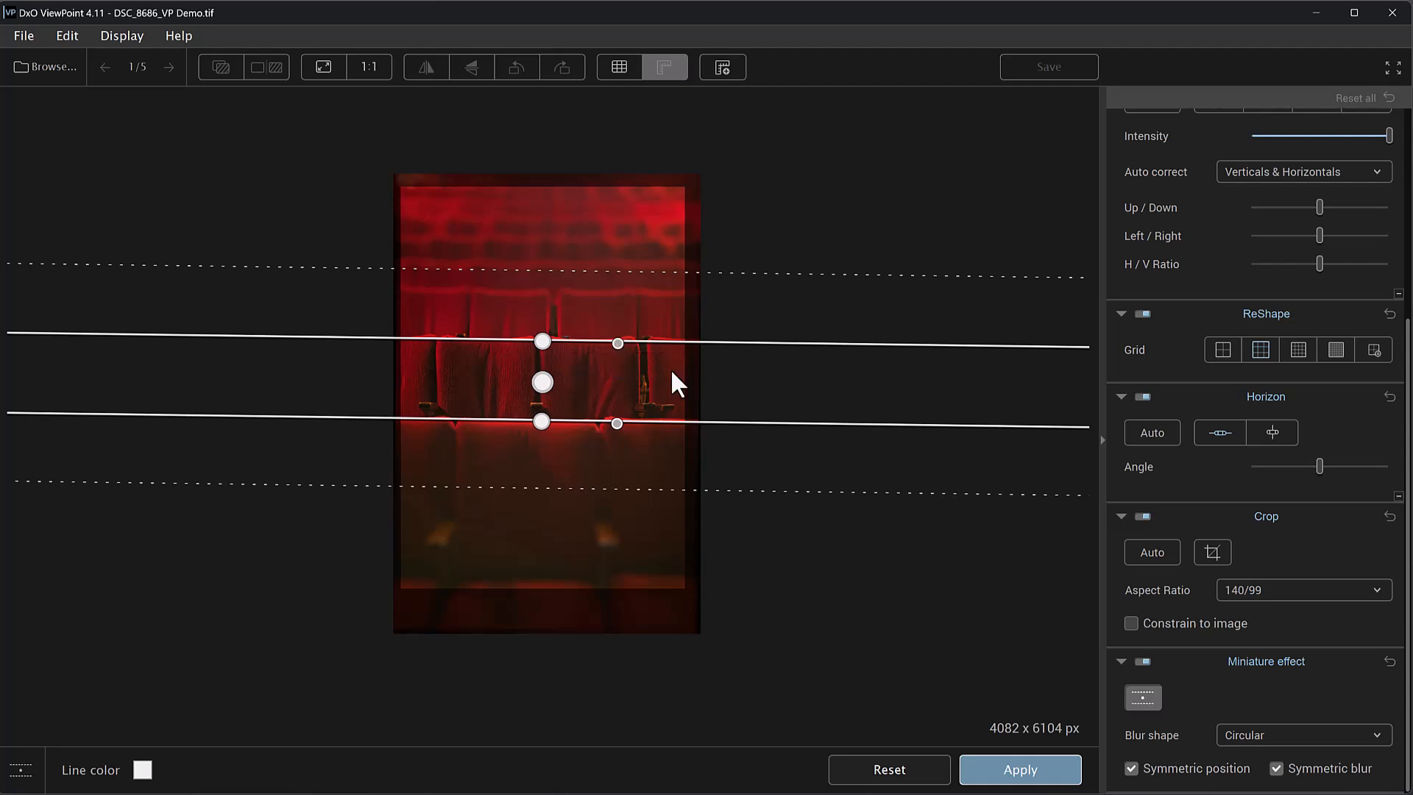
Step: Turn off Symmetric blur, reduce the blur intensity of the lower line only, and apply the miniature effect
{"action": "left_click", "coordinate": [1279, 770]}
{"action": "mouse_move", "coordinate": [625, 351]}
{"action": "mouse_move", "coordinate": [616, 423]}
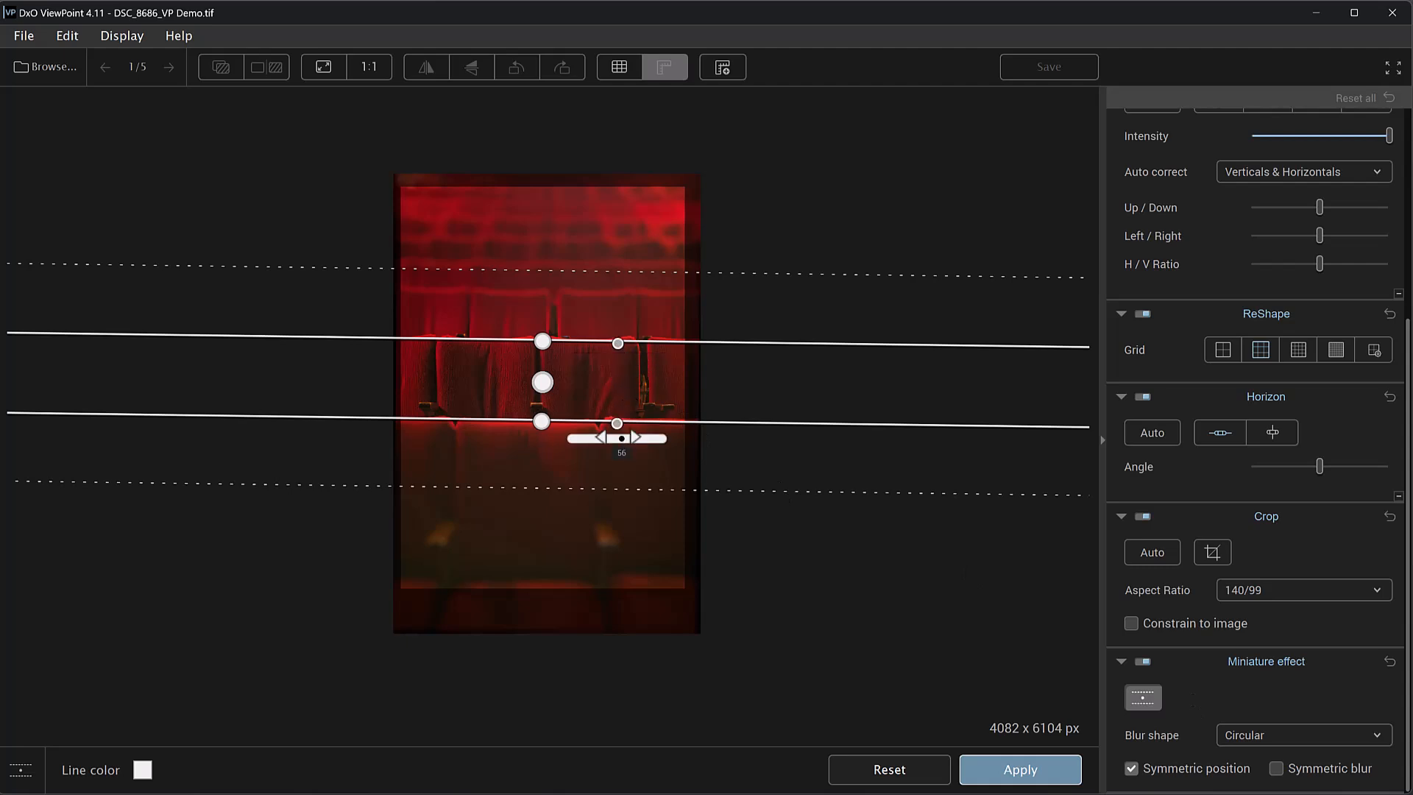
{"action": "left_click_drag", "start_coordinate": [621, 438], "coordinate": [609, 438]}
{"action": "mouse_move", "coordinate": [618, 340]}
{"action": "left_click", "coordinate": [1020, 769]}
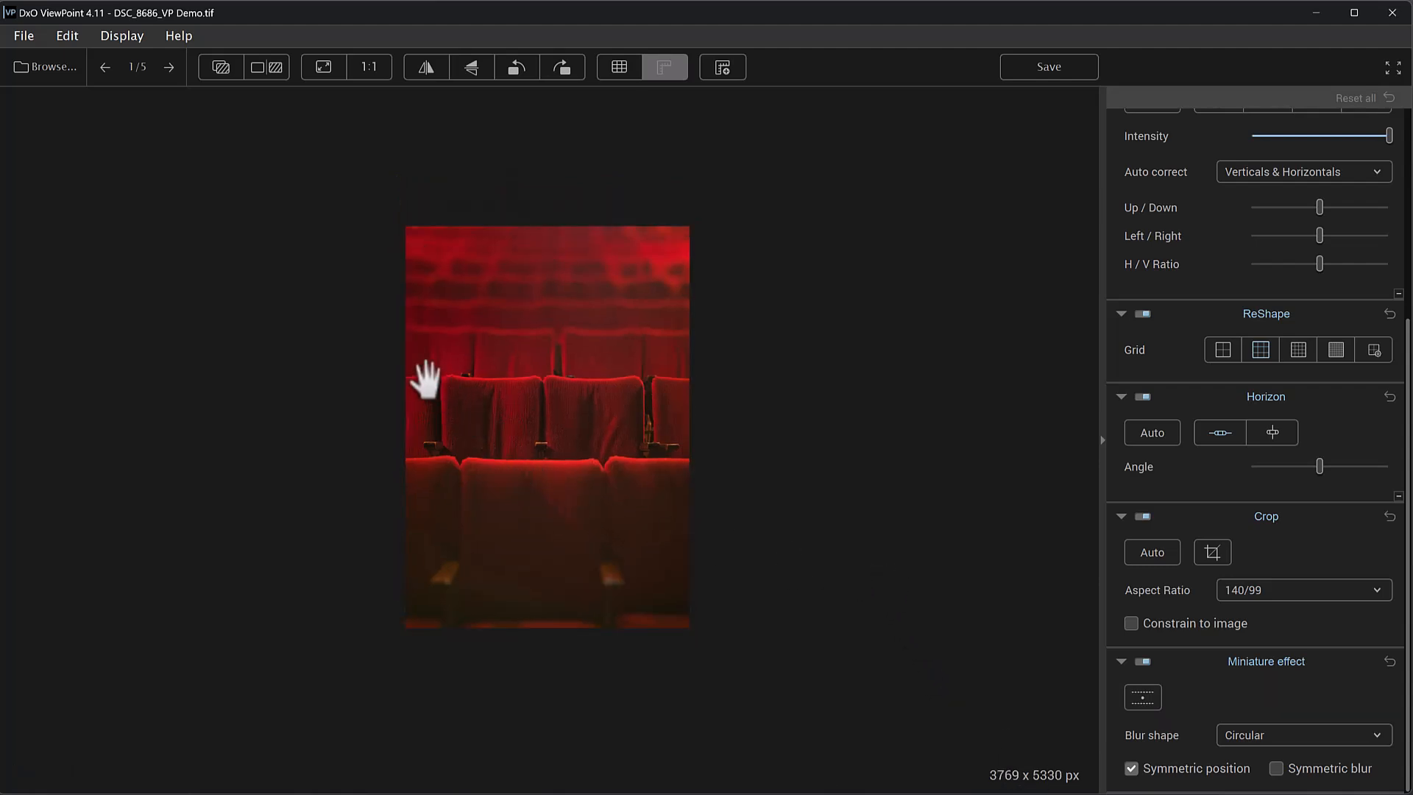
Step: Inspect the middle row's seat fabric at full magnification for sharpness against the blurred seats behind it
{"action": "left_click", "coordinate": [520, 394]}
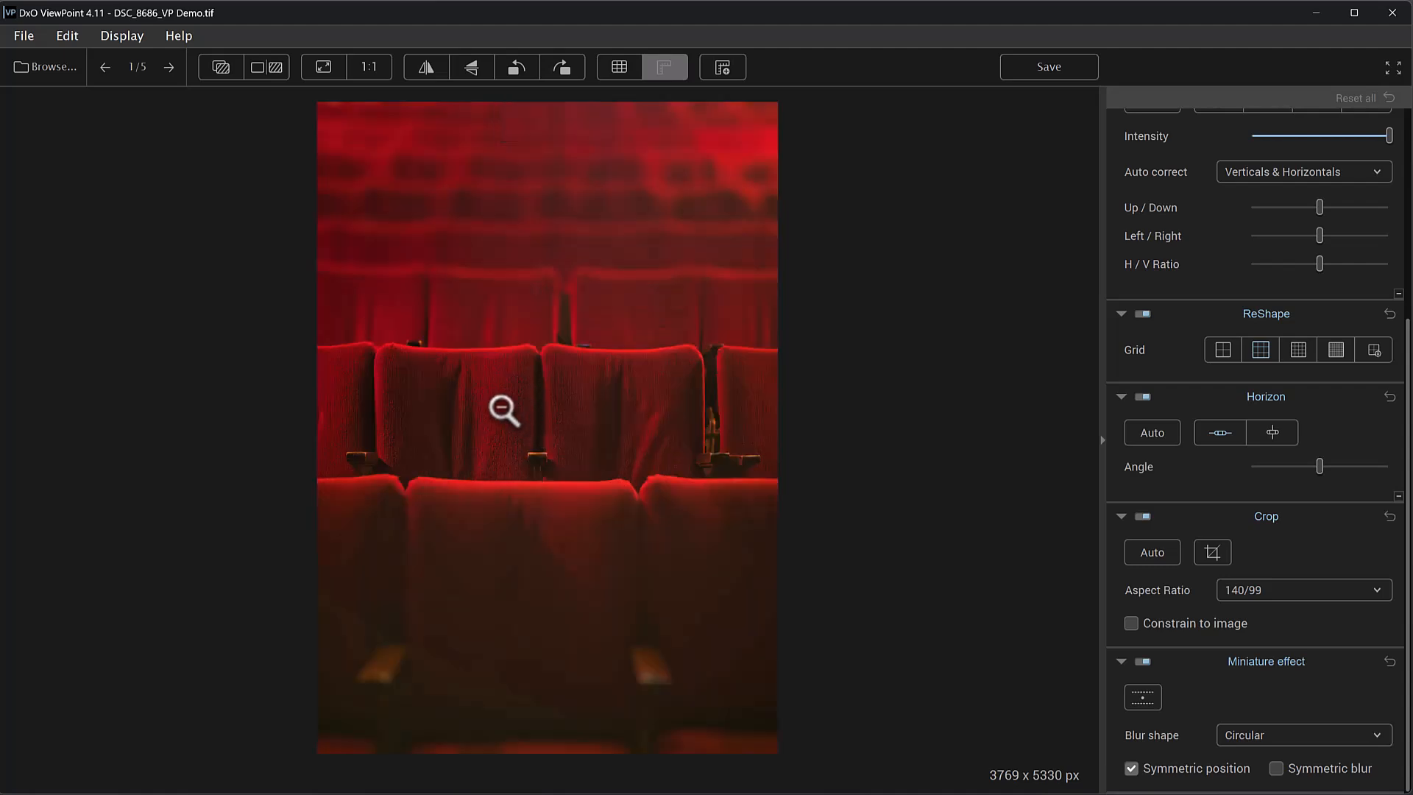
{"action": "left_click", "coordinate": [505, 376]}
{"action": "left_click_drag", "start_coordinate": [518, 440], "coordinate": [743, 471]}
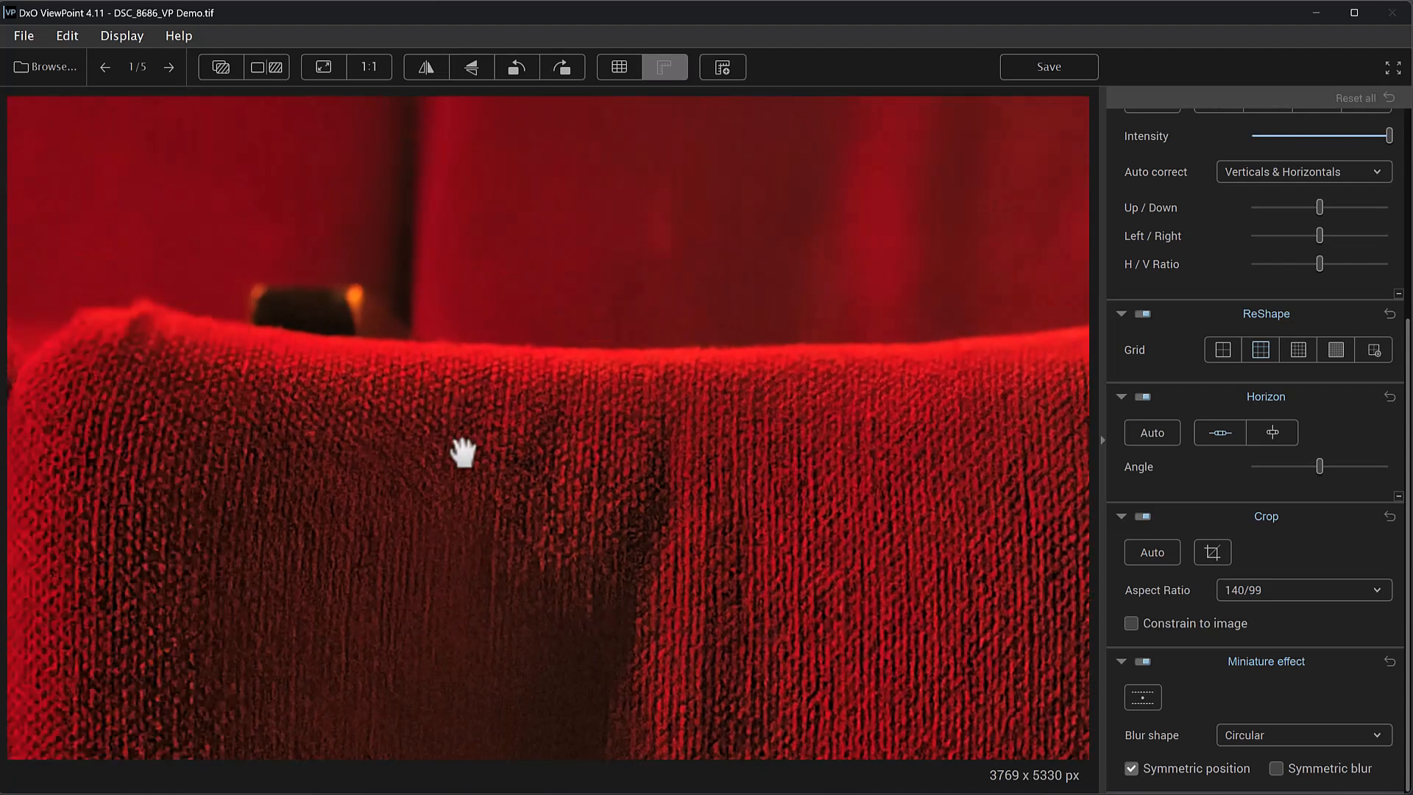
{"action": "left_click_drag", "start_coordinate": [397, 454], "coordinate": [678, 463]}
{"action": "left_click_drag", "start_coordinate": [781, 499], "coordinate": [357, 426]}
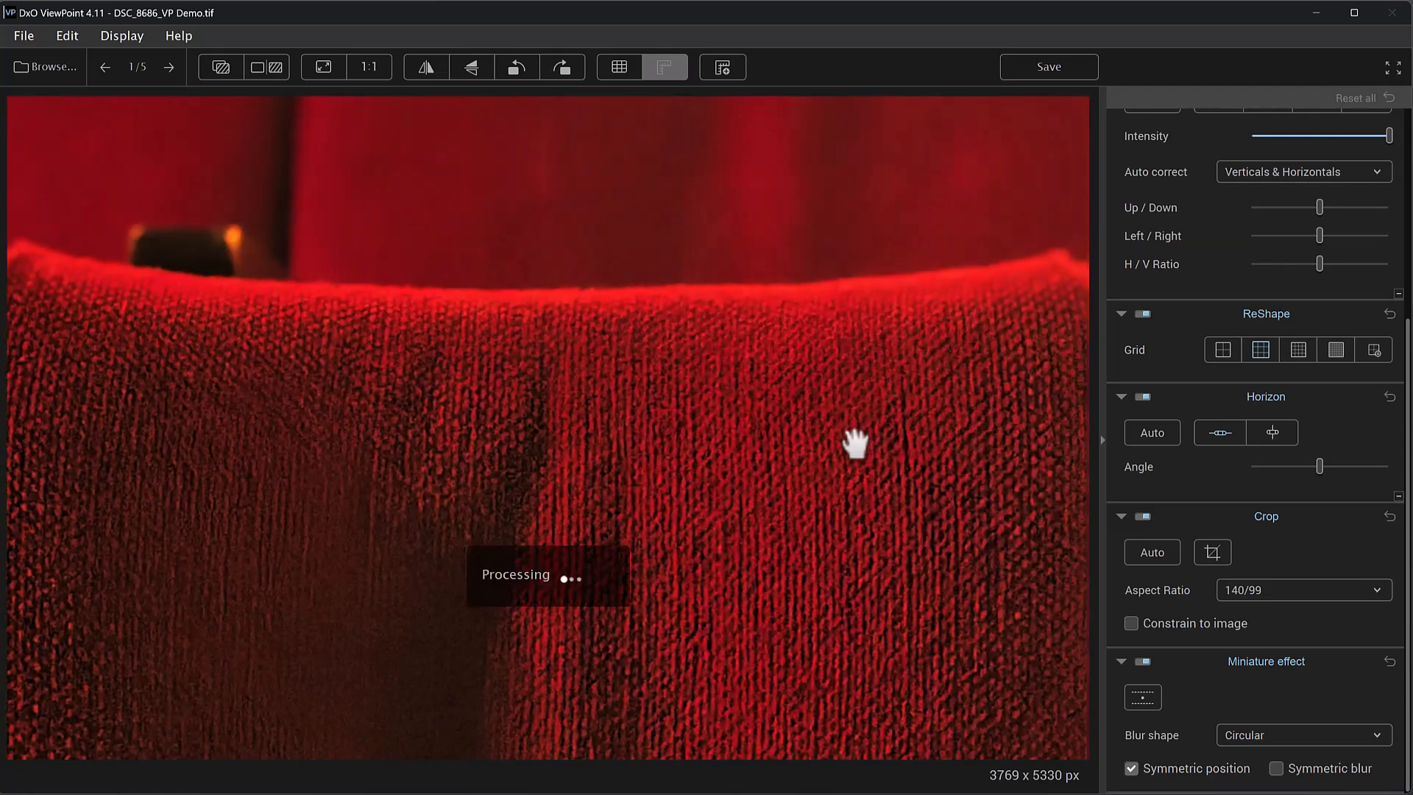
{"action": "left_click_drag", "start_coordinate": [861, 444], "coordinate": [398, 431]}
{"action": "left_click_drag", "start_coordinate": [807, 435], "coordinate": [399, 440]}
{"action": "left_click_drag", "start_coordinate": [874, 445], "coordinate": [783, 384]}
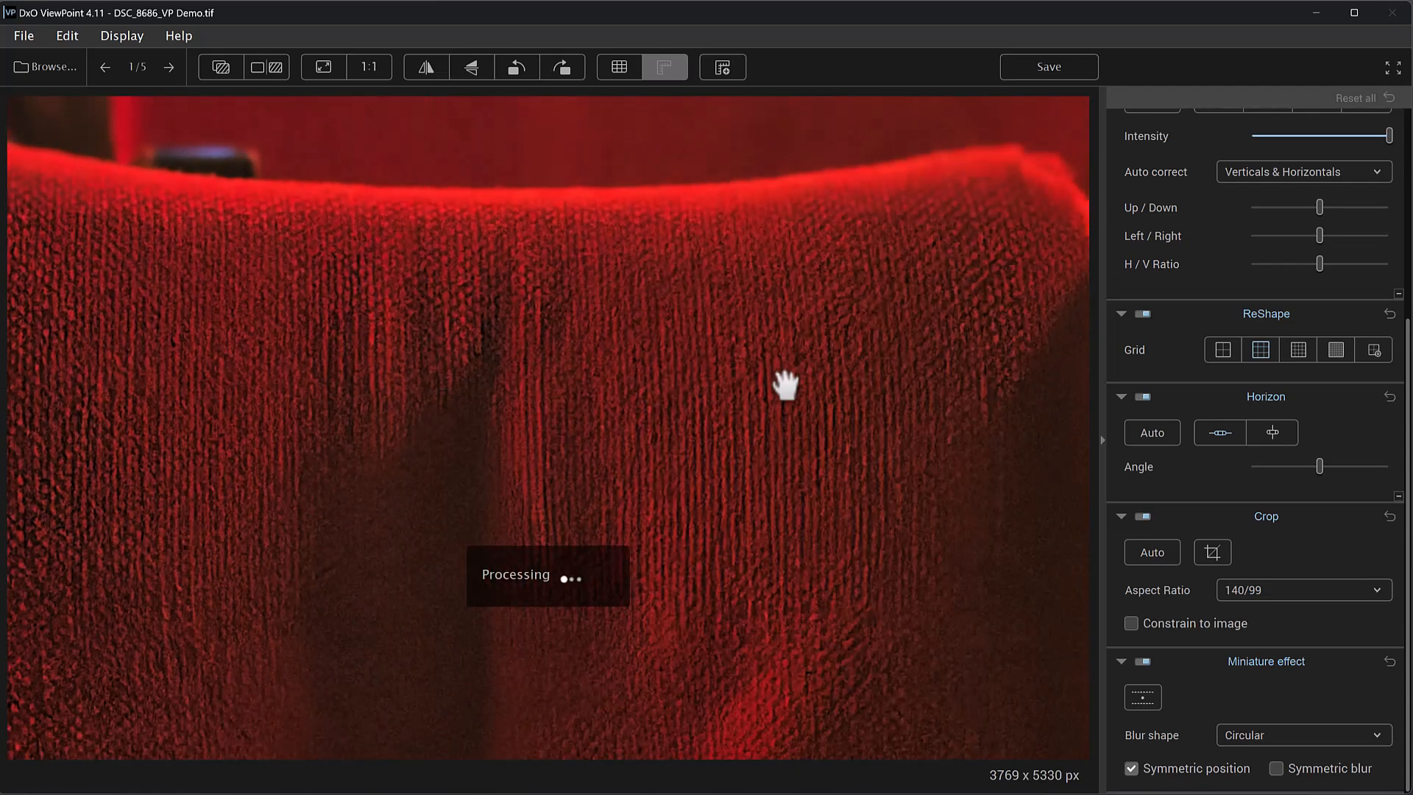
{"action": "left_click", "coordinate": [782, 385]}
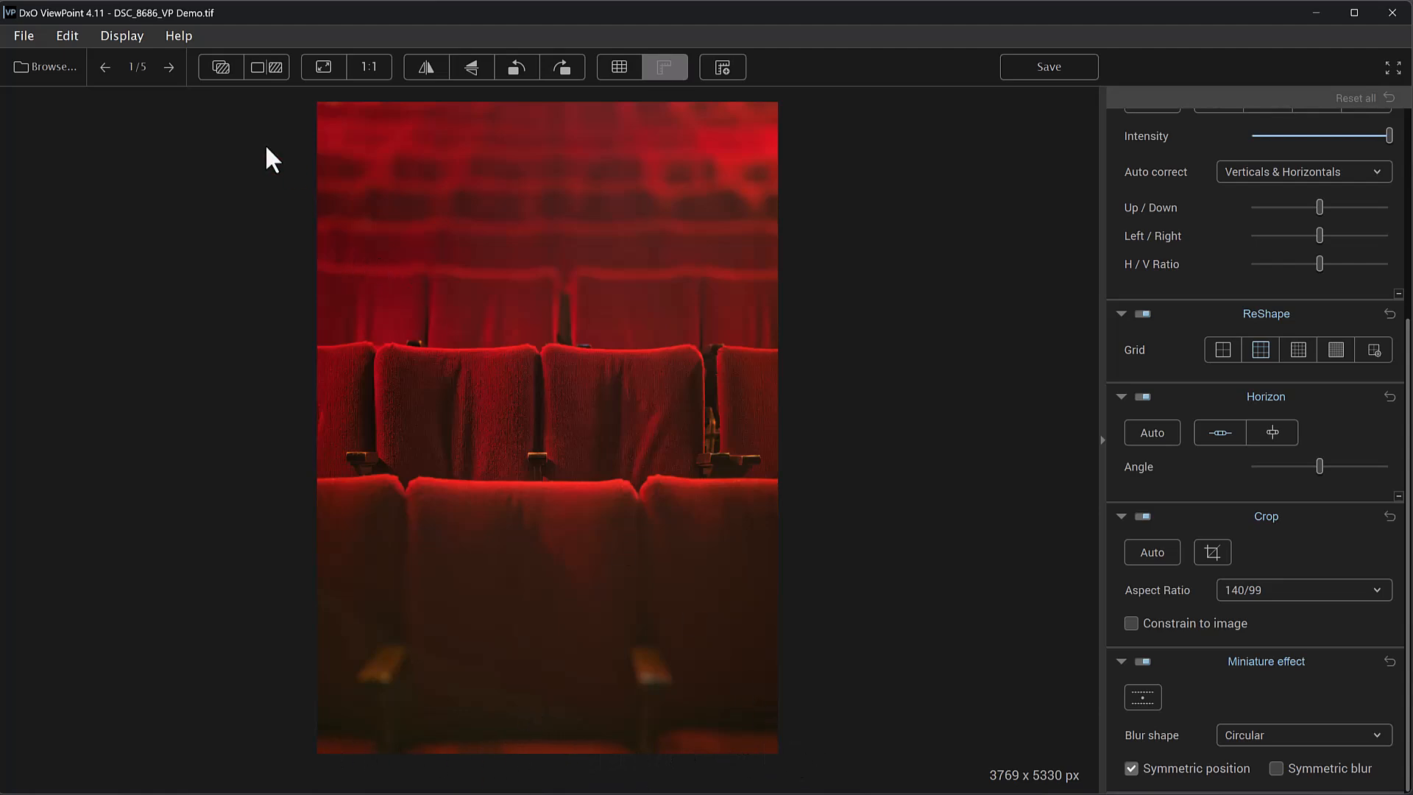
Step: Compare the photo with its uncorrected original and with the miniature effect switched off, leaving the effect turned on
{"action": "left_click", "coordinate": [219, 66]}
{"action": "left_click", "coordinate": [220, 65]}
{"action": "left_click", "coordinate": [219, 65]}
{"action": "left_click", "coordinate": [1139, 661]}
{"action": "left_click", "coordinate": [1141, 660]}
{"action": "left_click", "coordinate": [1141, 660]}
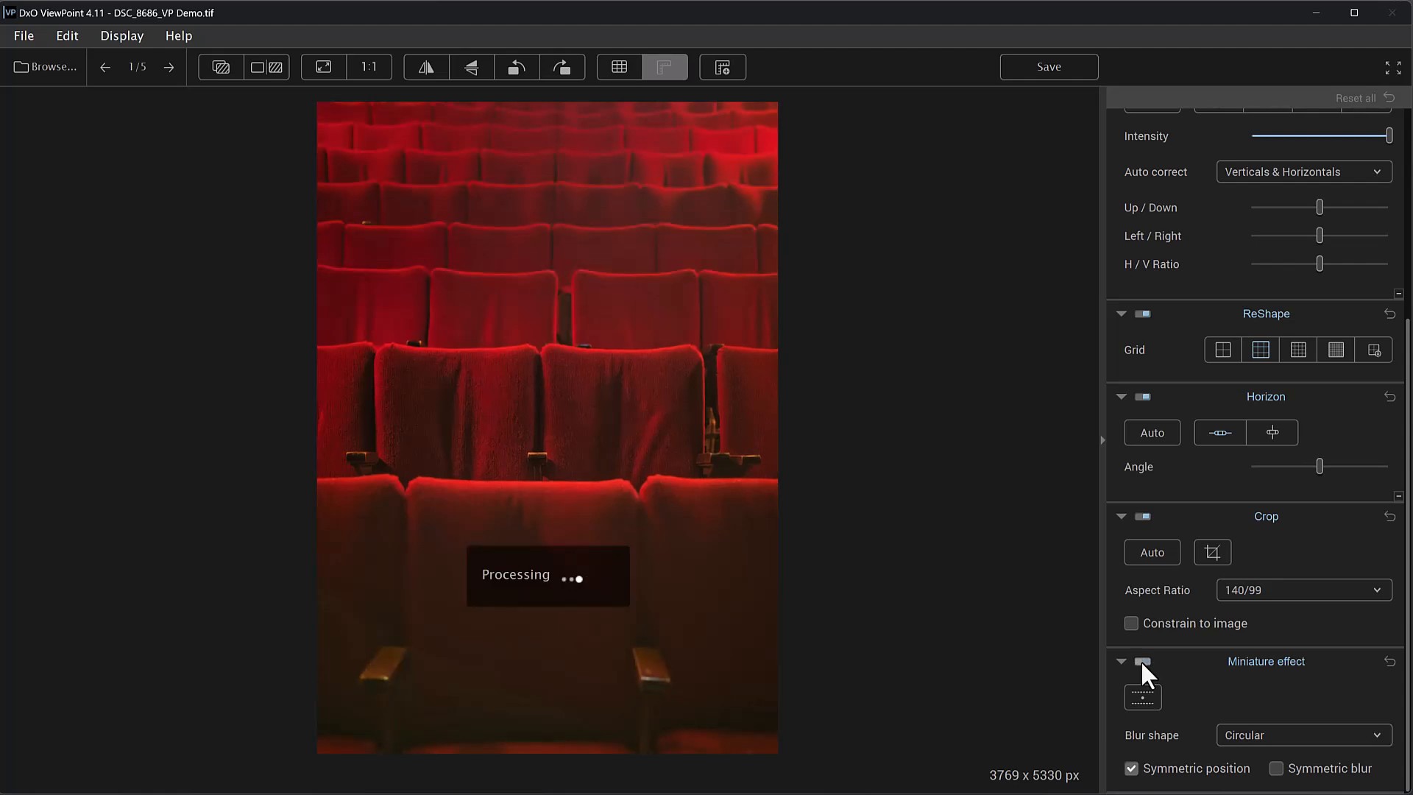
{"action": "left_click", "coordinate": [1141, 660]}
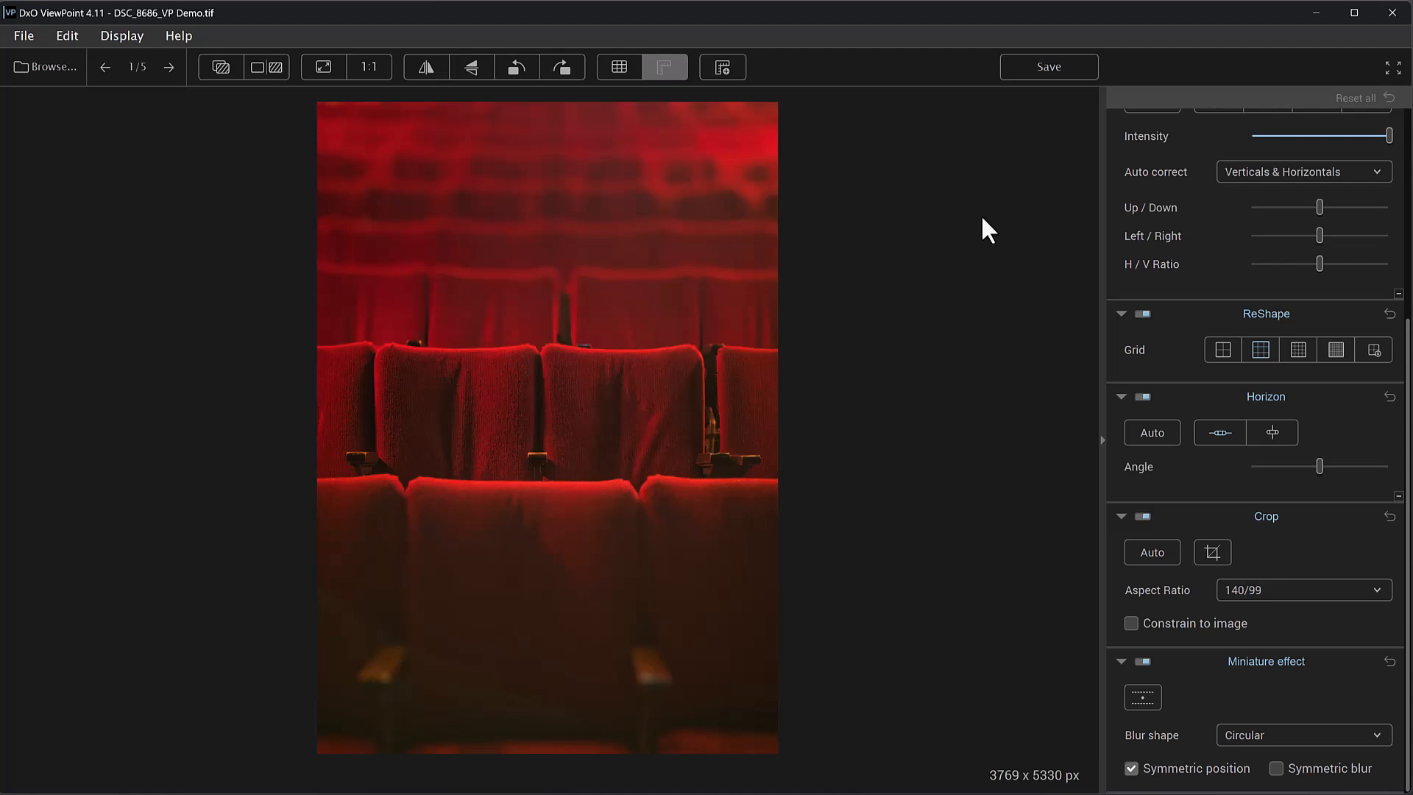
Step: Save the corrected photo as the 16-bit TIFF file DSC_8686_VP Demo_DxOVP.tiff
{"action": "left_click", "coordinate": [1054, 68]}
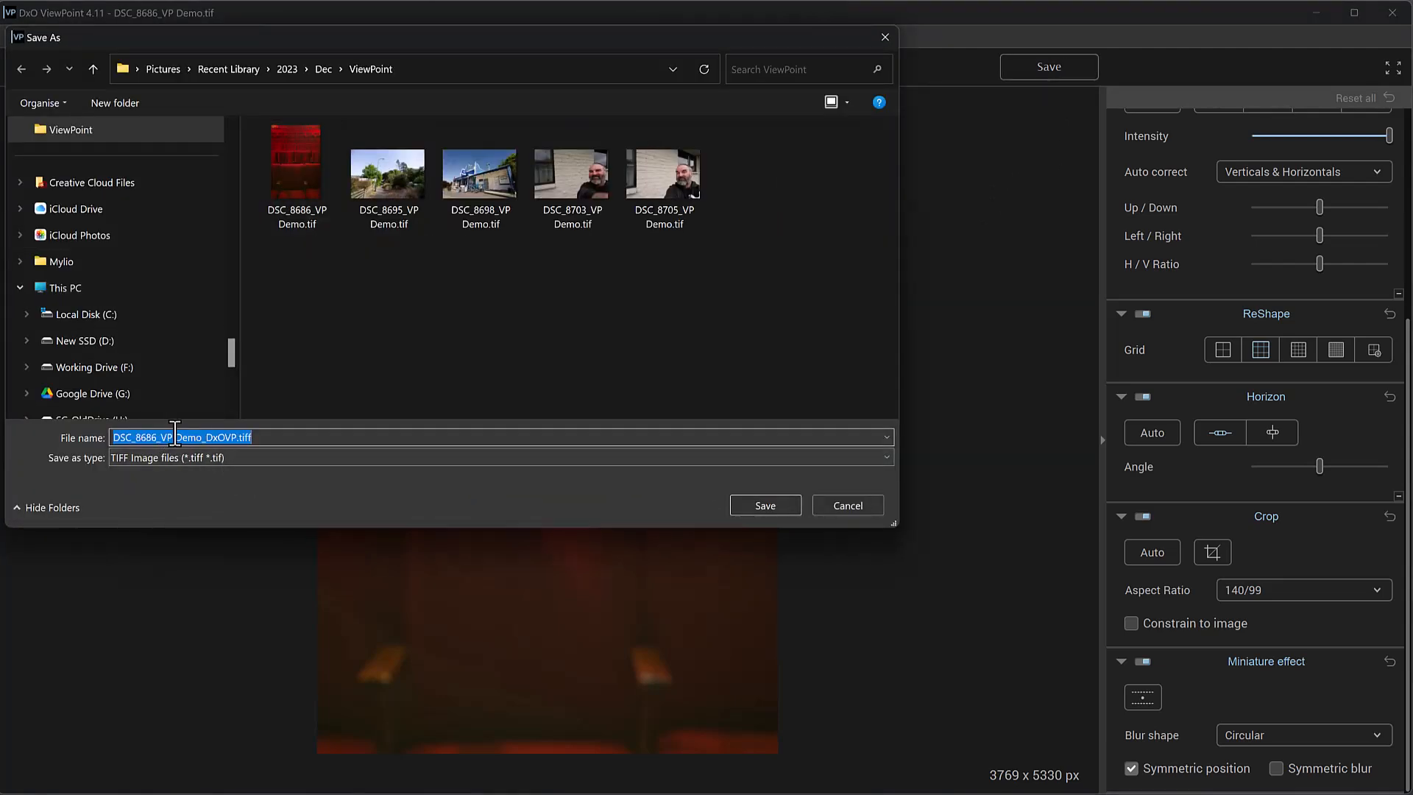
{"action": "left_click_drag", "start_coordinate": [206, 437], "coordinate": [236, 437]}
{"action": "left_click", "coordinate": [753, 506]}
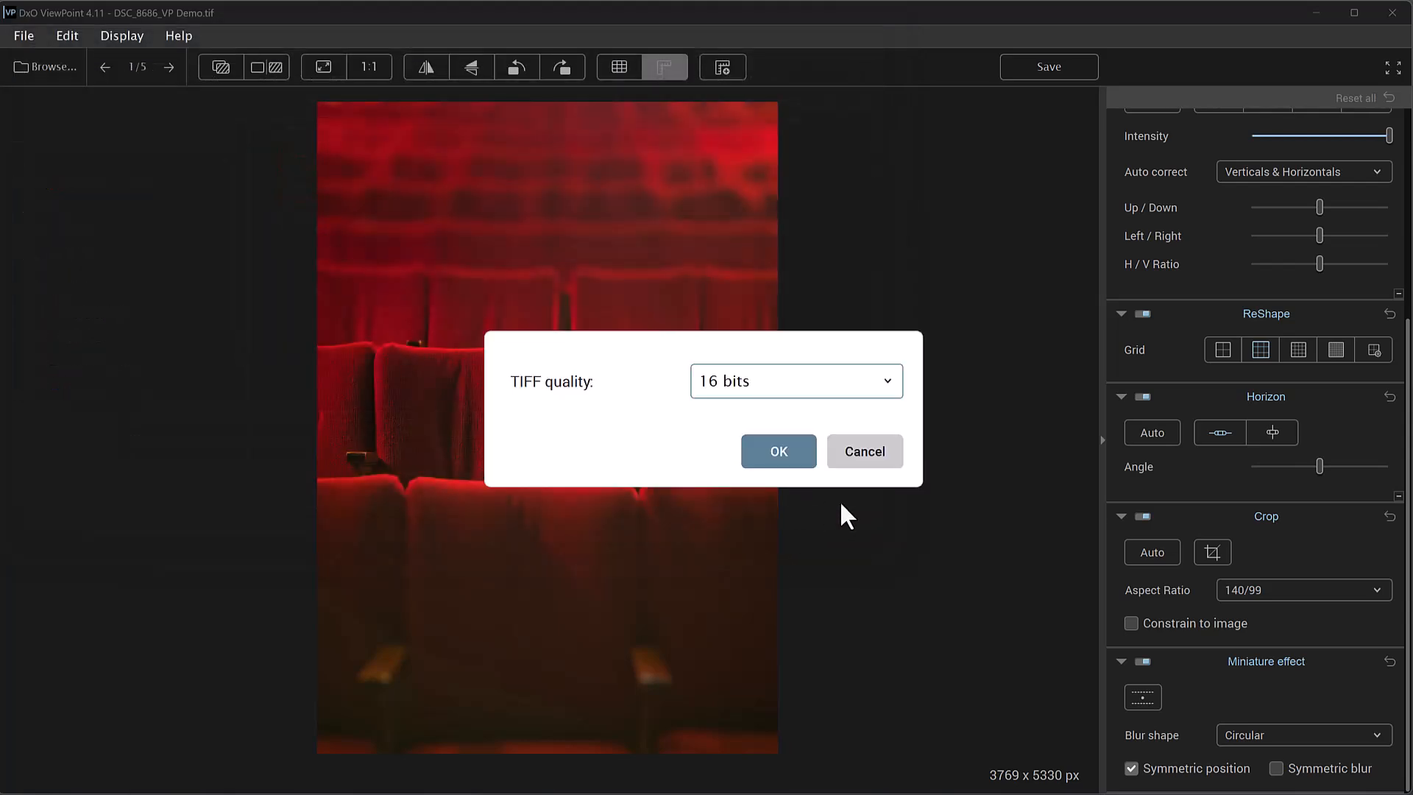
{"action": "left_click", "coordinate": [798, 450]}
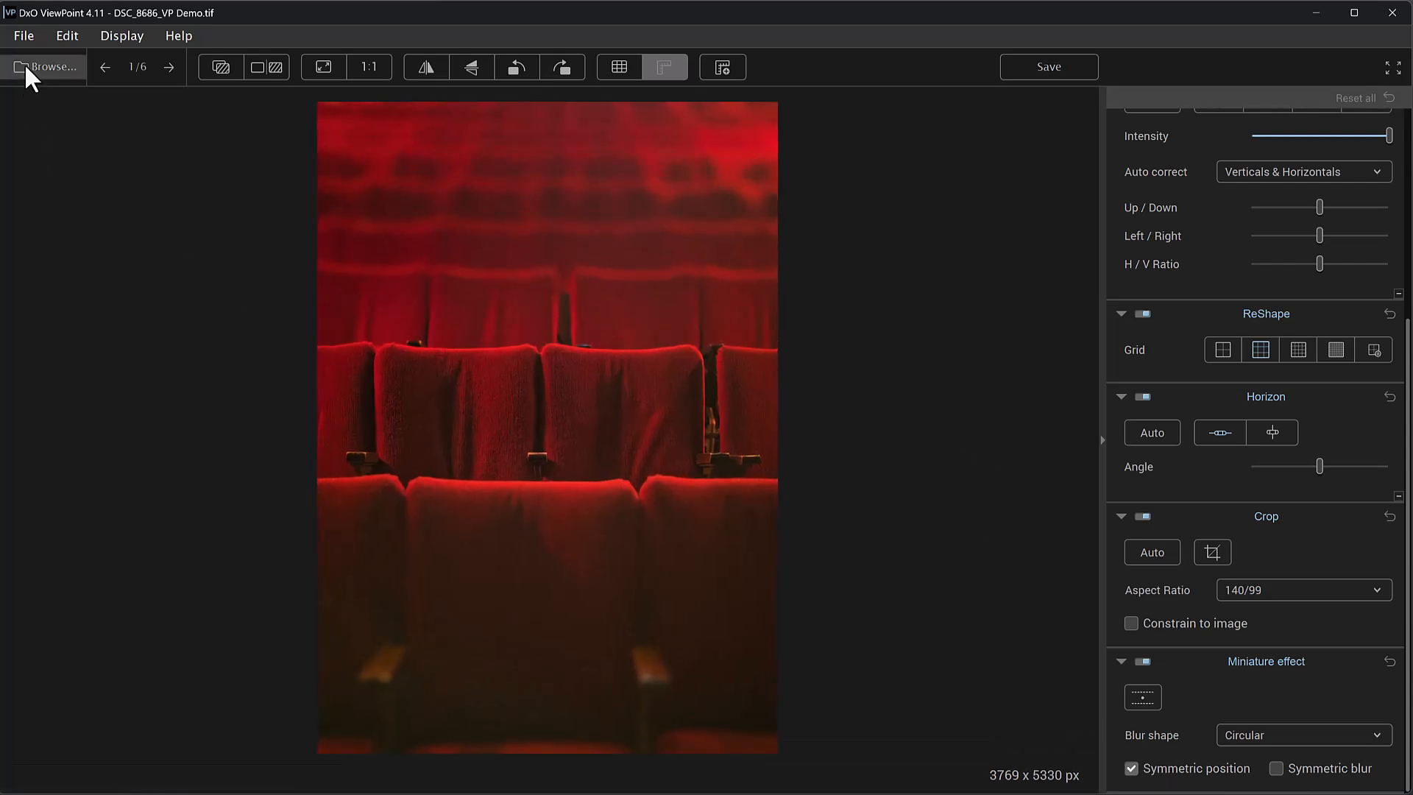
Step: Move past the saved copy to the photo DSC_8695_VP Demo.tif
{"action": "left_click", "coordinate": [168, 67]}
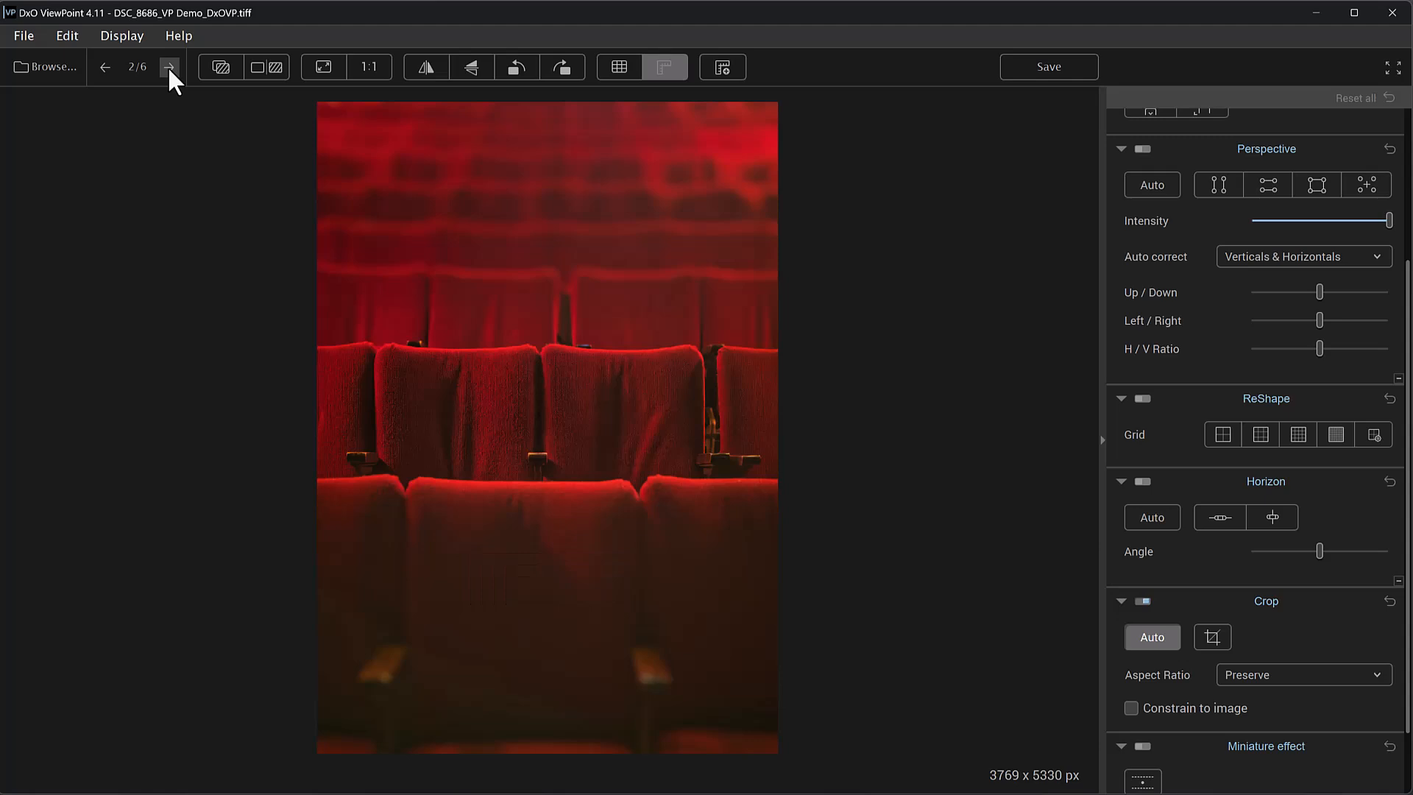
{"action": "left_click", "coordinate": [169, 67]}
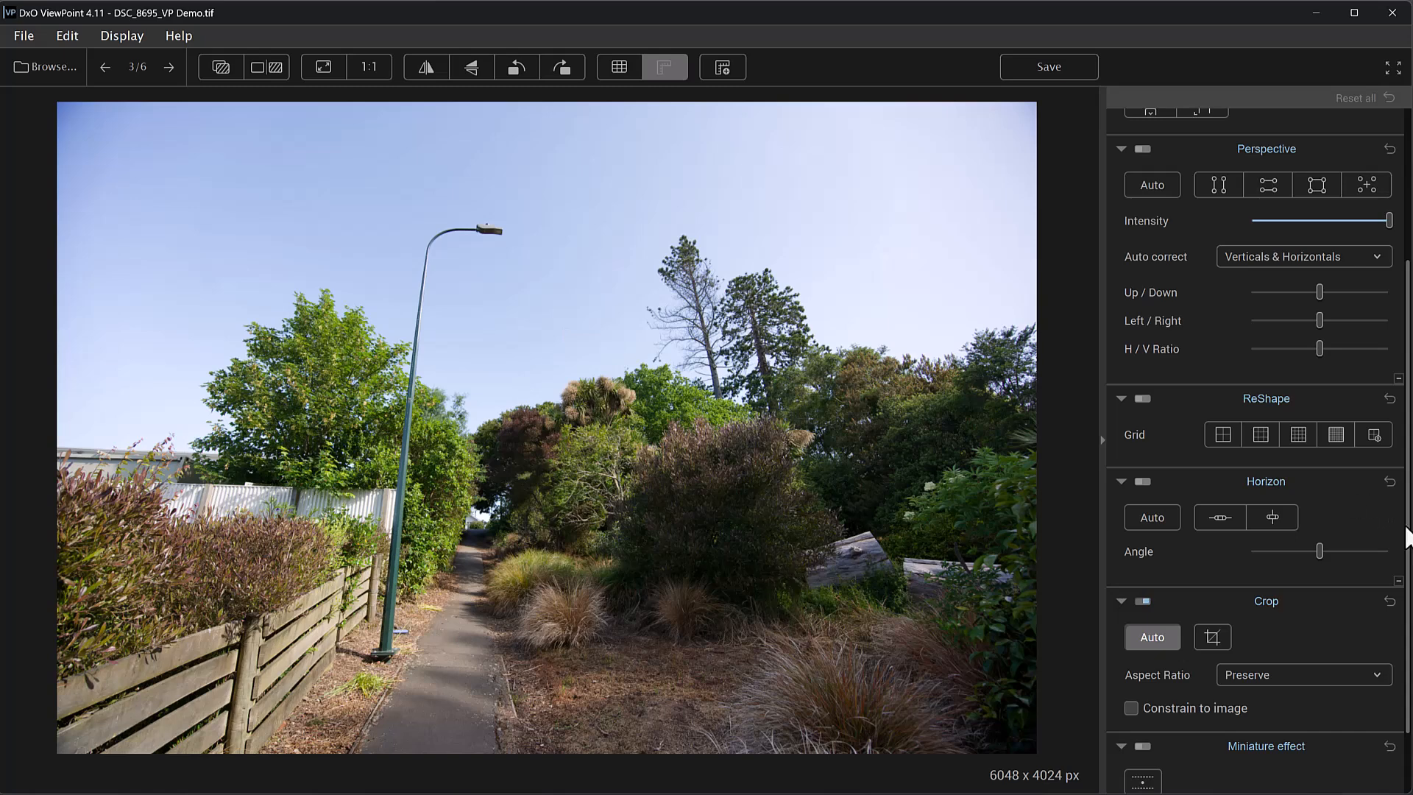
Step: Try manual barrel distortion correction, and switch to automatic correction using DSC_8695.NEF as the original image
{"action": "left_click_drag", "start_coordinate": [1406, 527], "coordinate": [1383, 331]}
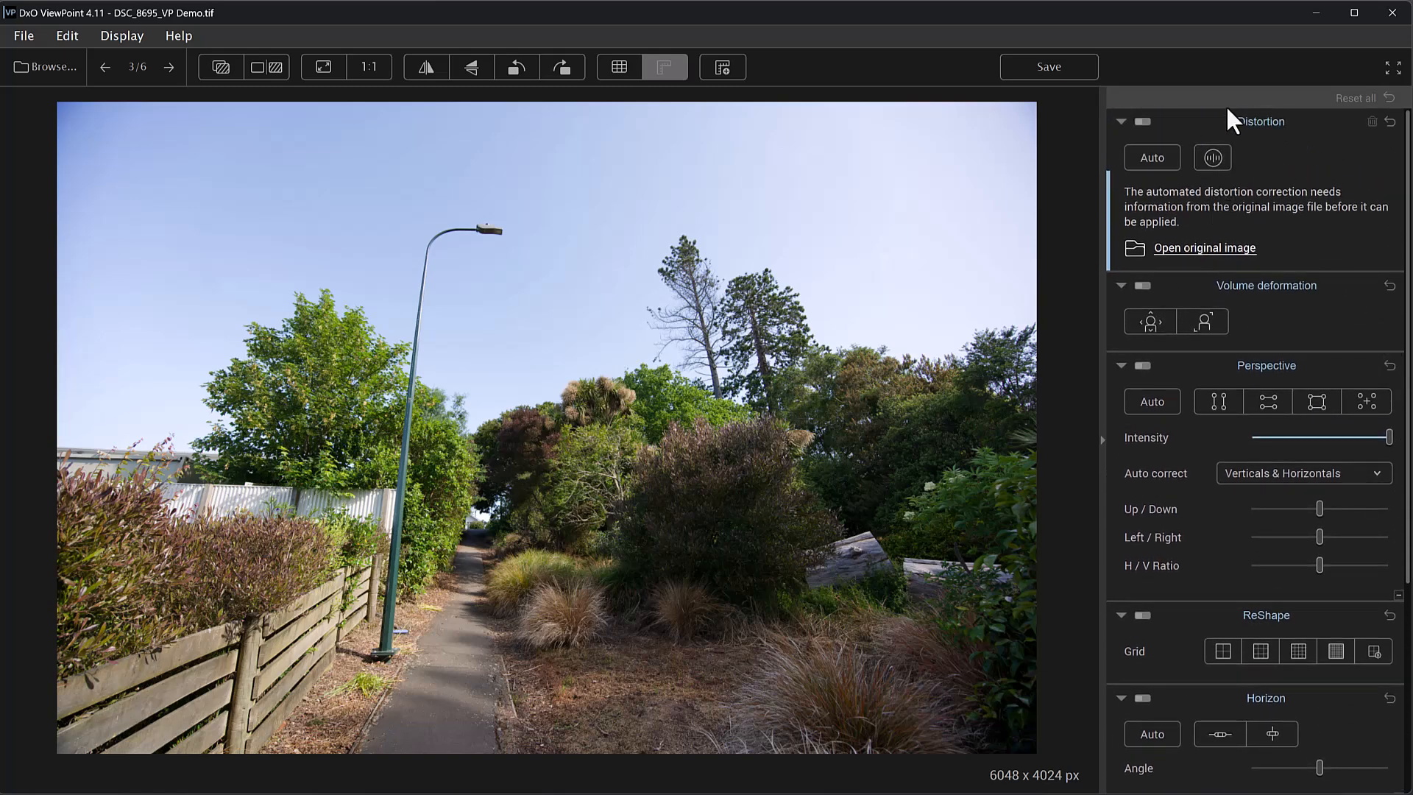
{"action": "left_click", "coordinate": [1208, 156]}
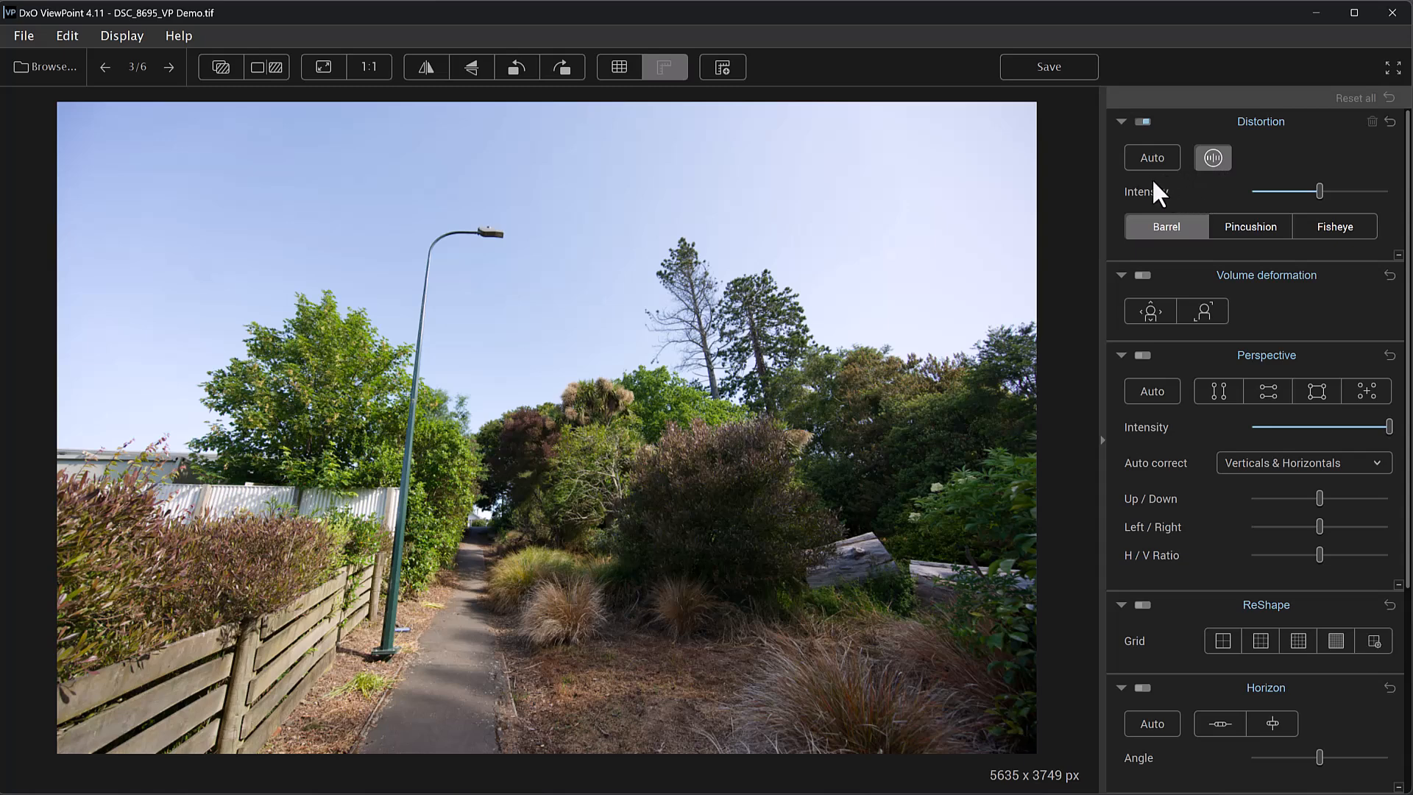
{"action": "left_click", "coordinate": [1149, 158]}
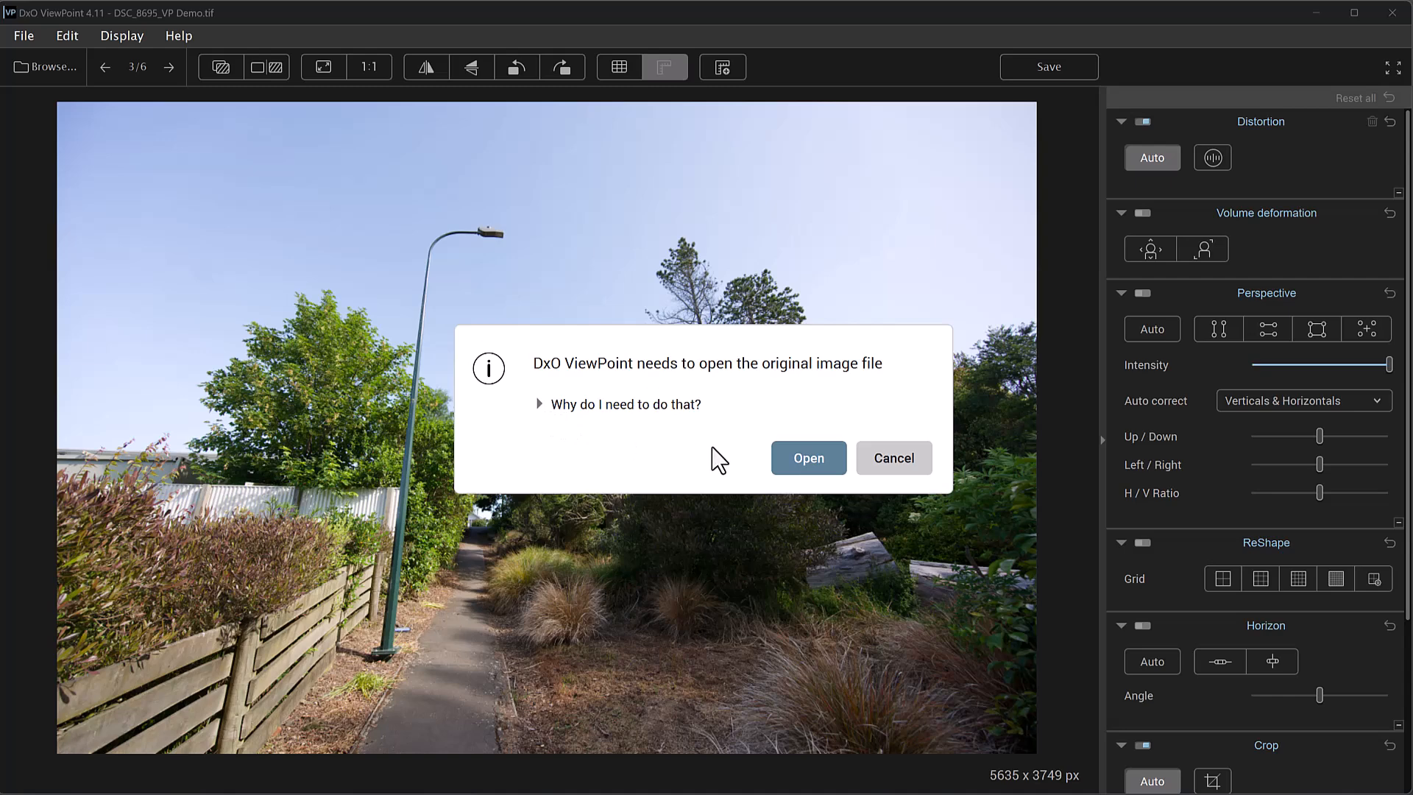
{"action": "left_click", "coordinate": [814, 457]}
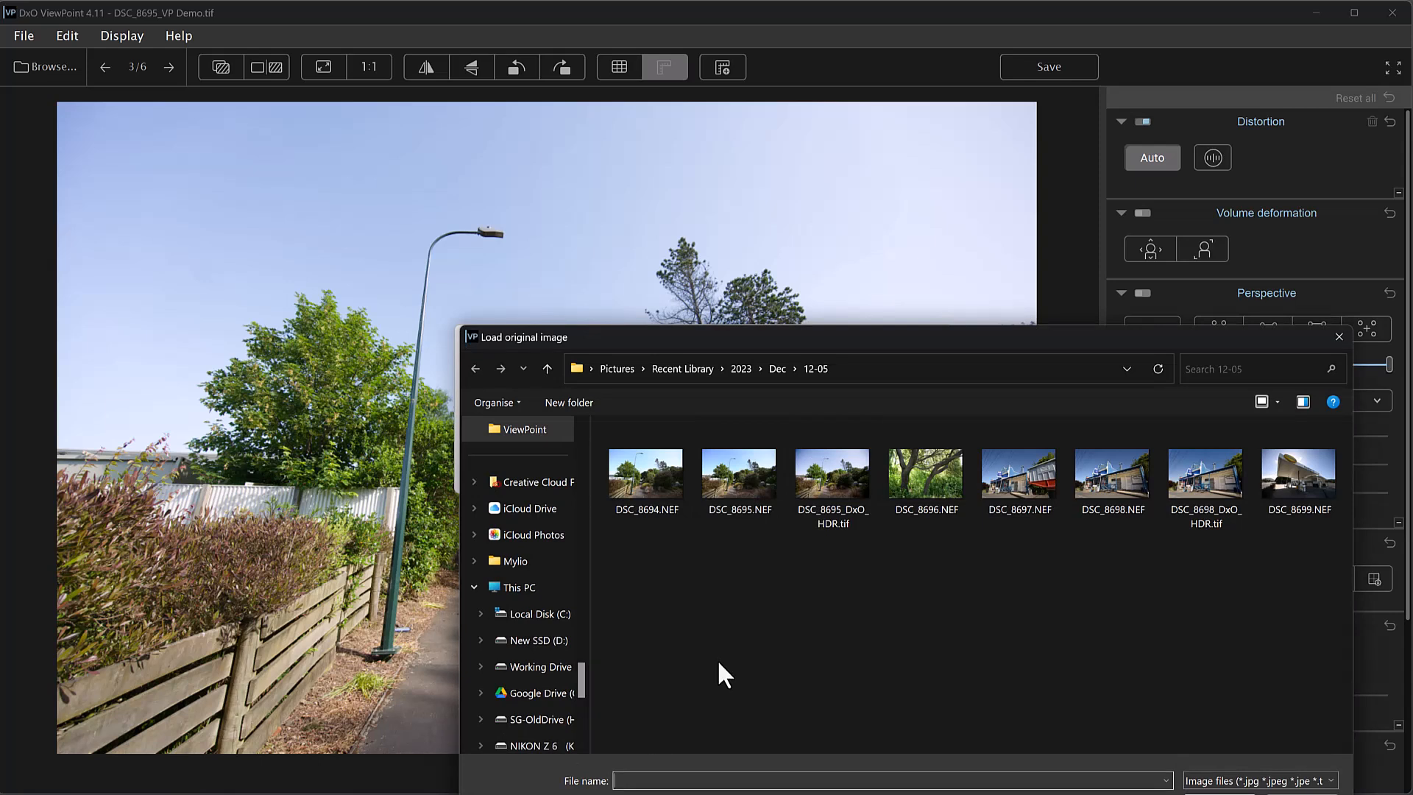
{"action": "left_click", "coordinate": [730, 479]}
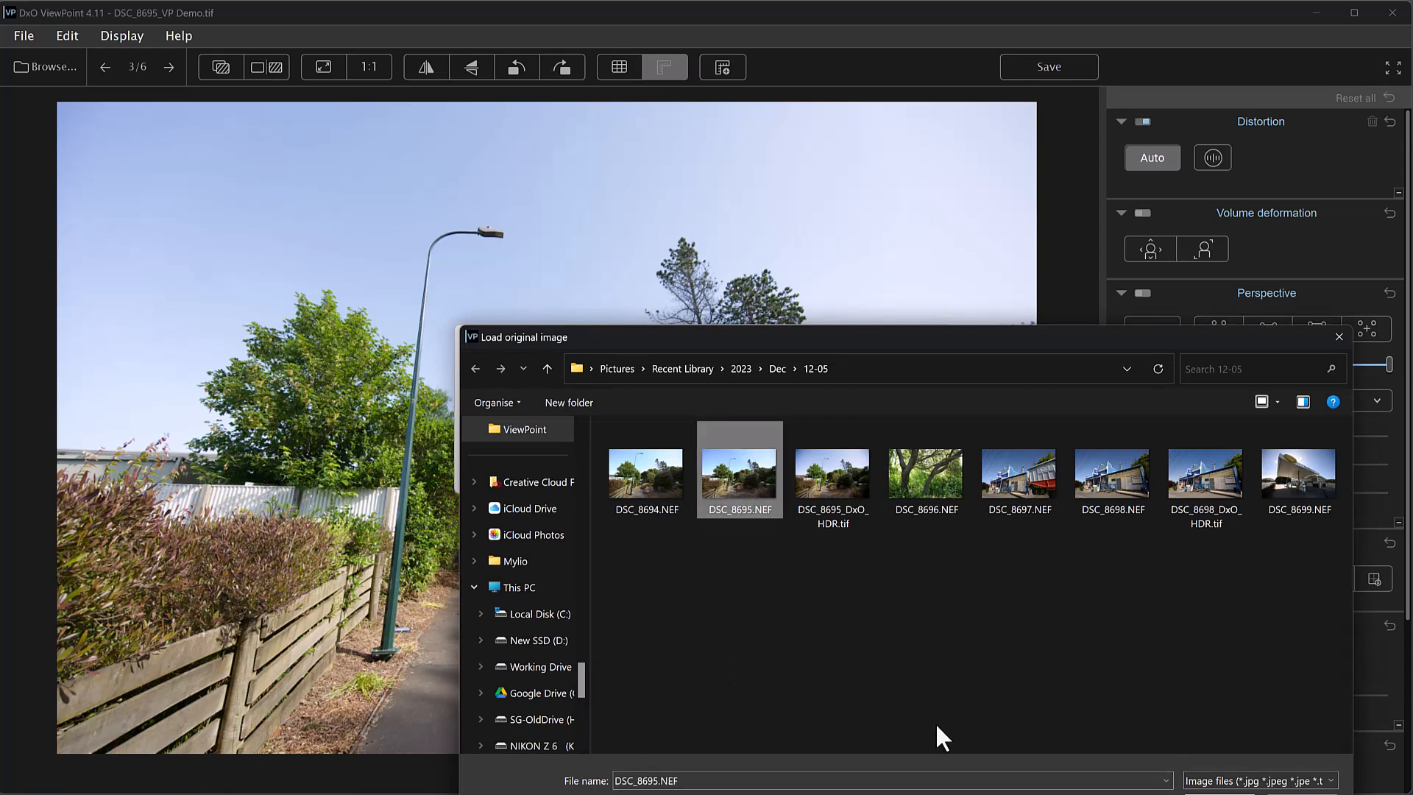
{"action": "left_click_drag", "start_coordinate": [1086, 342], "coordinate": [1062, 240]}
{"action": "left_click", "coordinate": [1193, 703]}
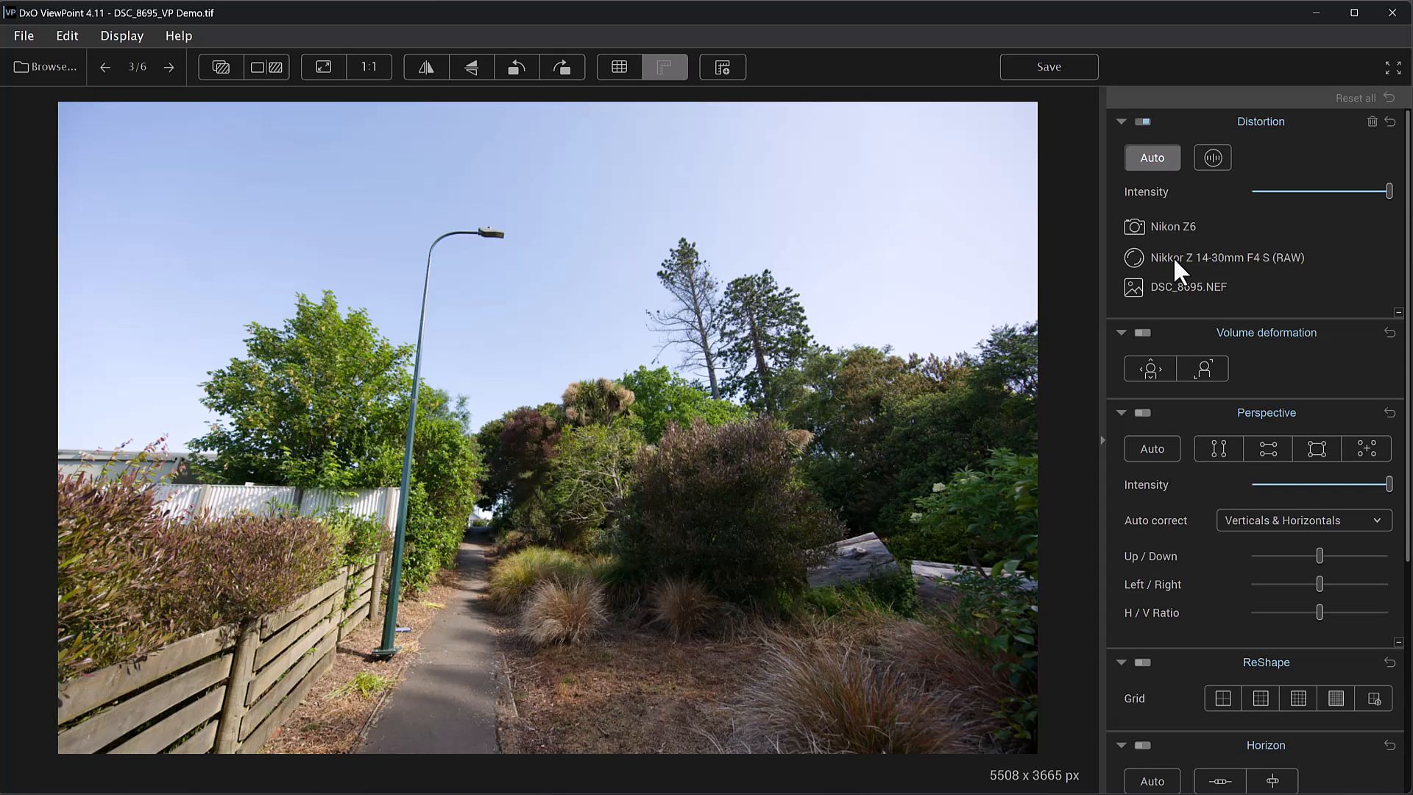
Step: Compare the photo without and with automatic distortion correction, leaving it on at intensity 100
{"action": "left_click", "coordinate": [1141, 120]}
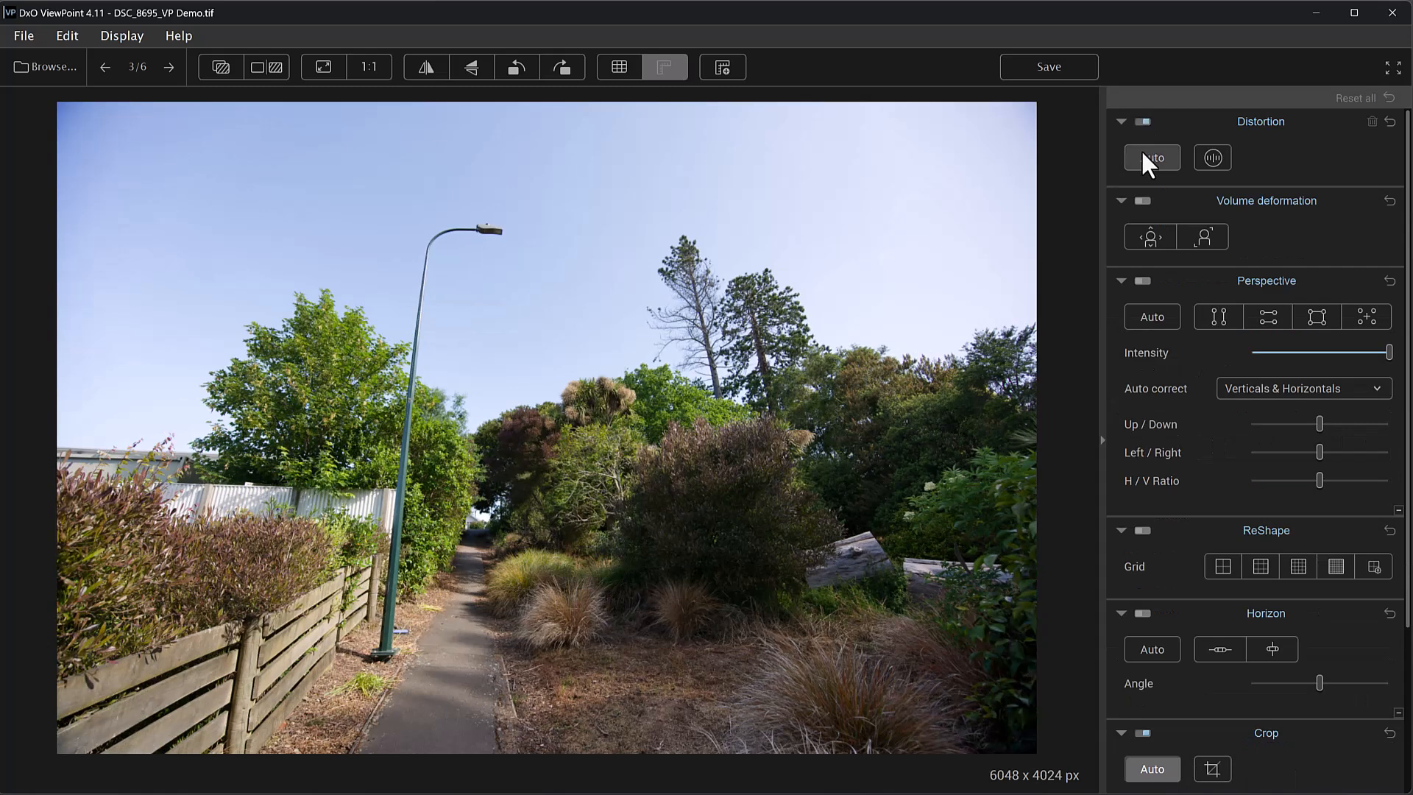
{"action": "left_click", "coordinate": [1141, 150]}
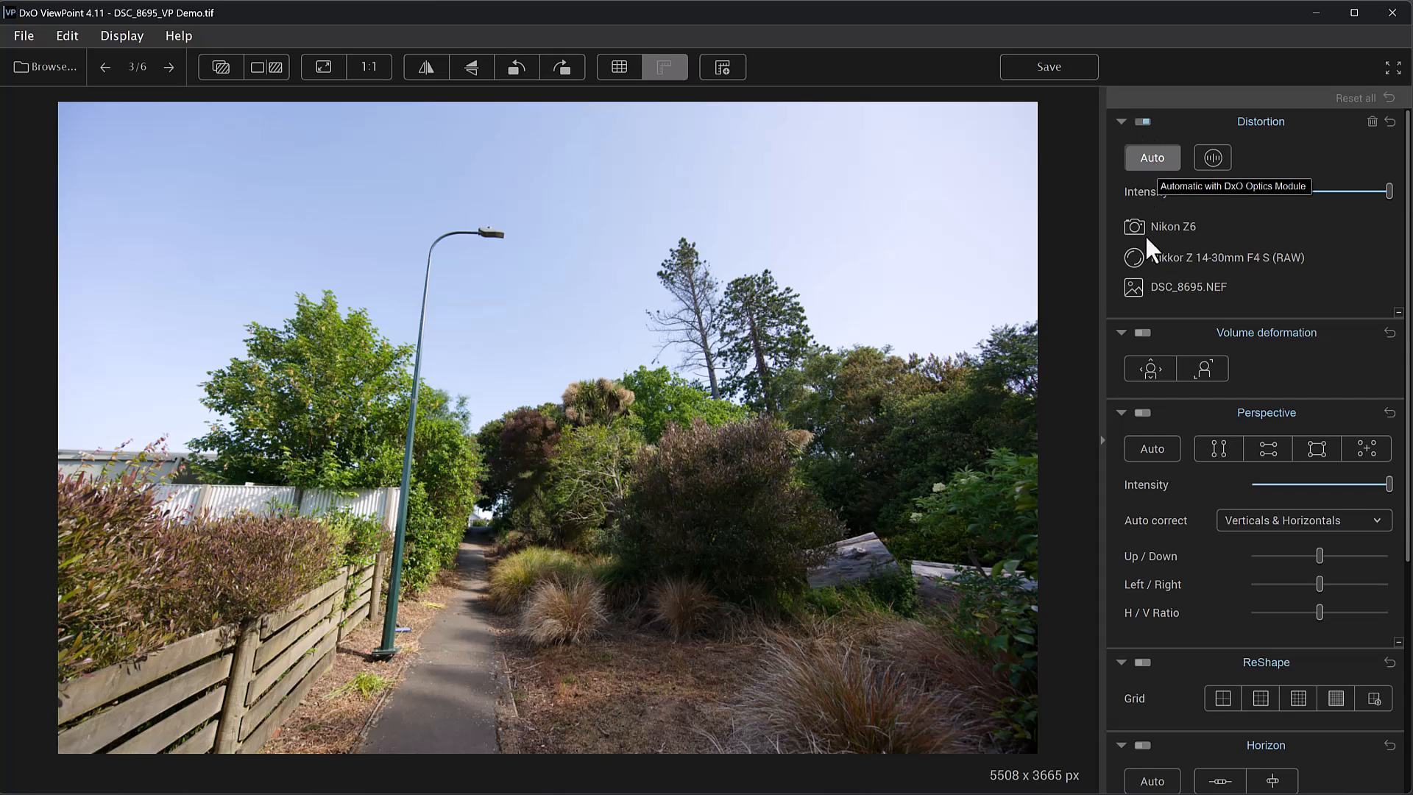
{"action": "left_click_drag", "start_coordinate": [1390, 190], "coordinate": [1384, 189]}
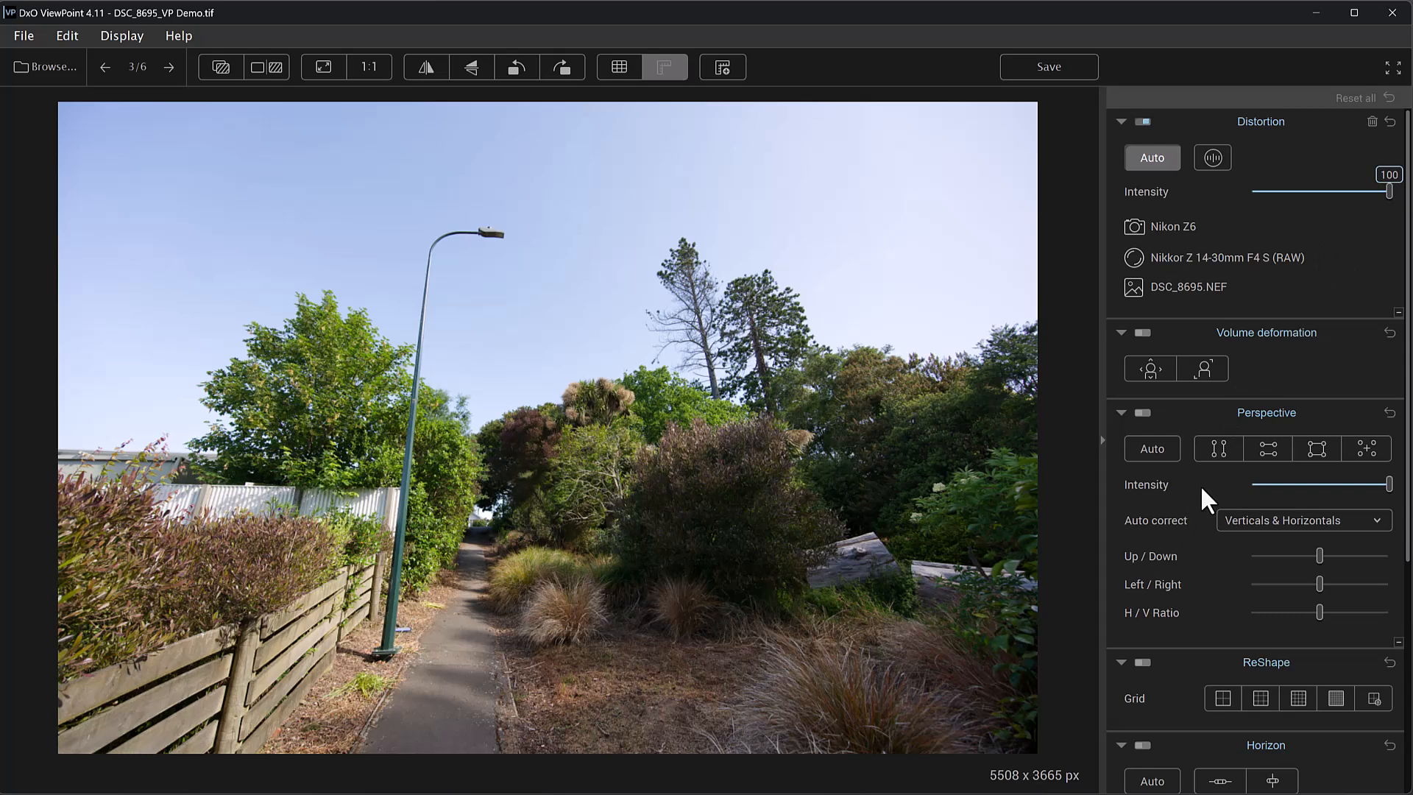
Step: Place the two vertical perspective guide lines along the lamp post and the leaning trunk of the bare tree
{"action": "left_click", "coordinate": [1216, 447]}
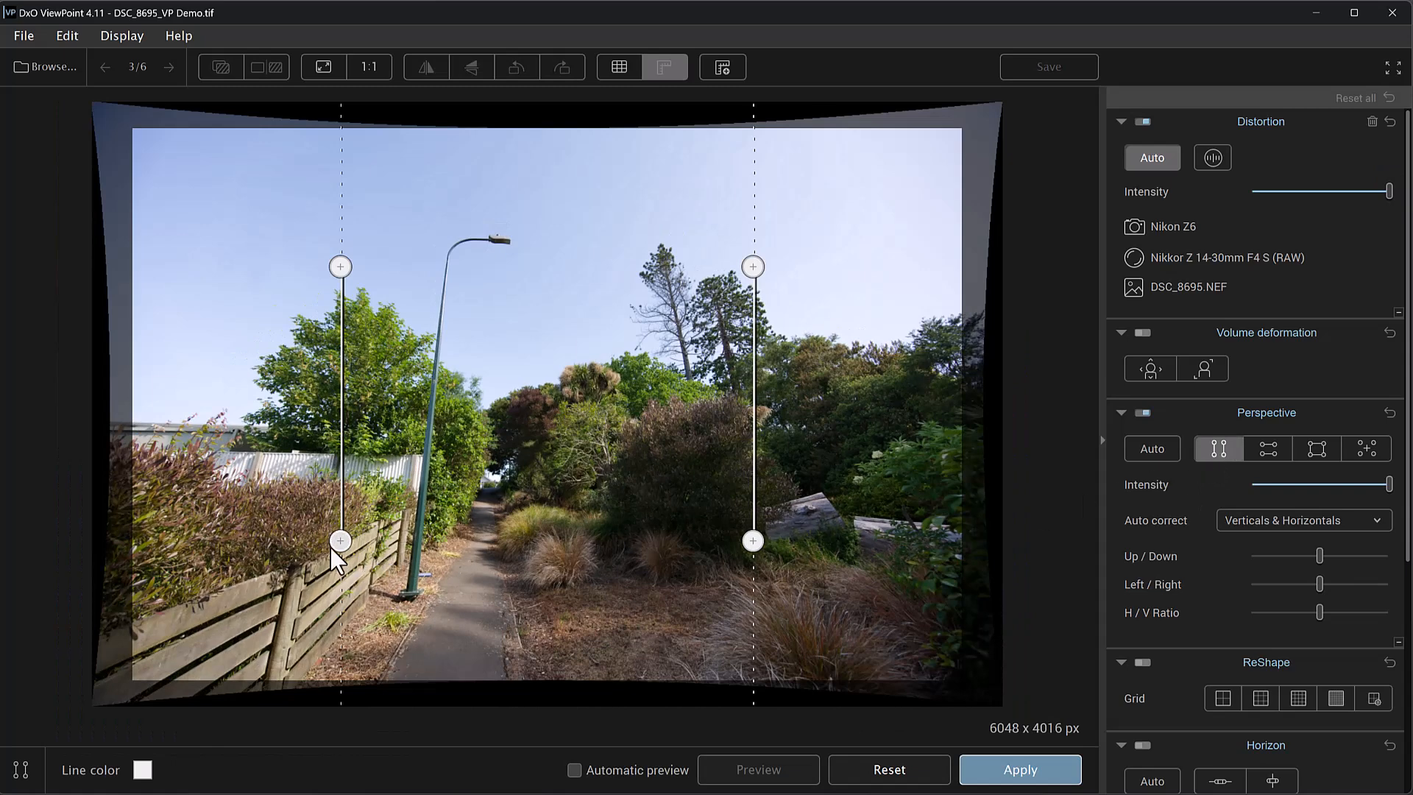
{"action": "left_click_drag", "start_coordinate": [339, 541], "coordinate": [412, 589]}
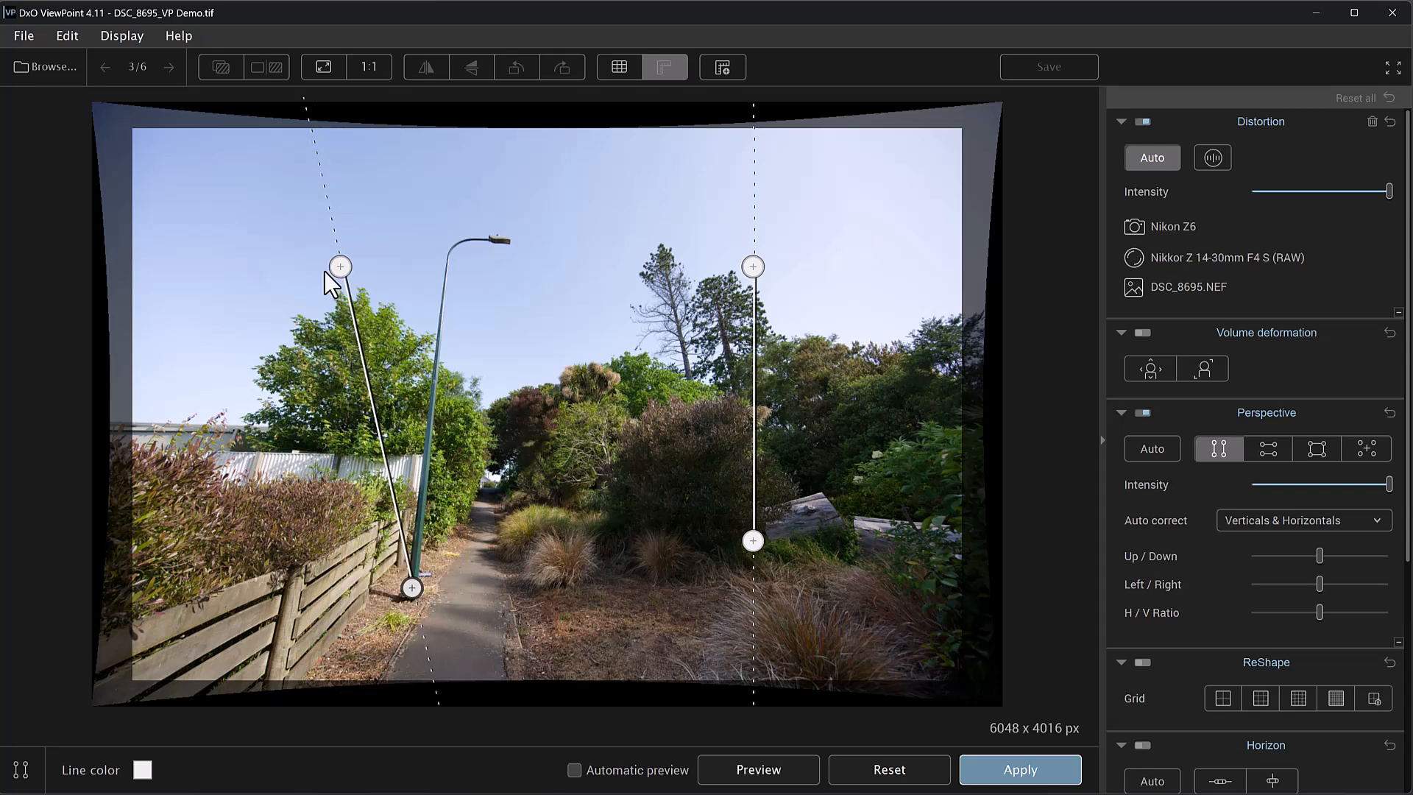
{"action": "left_click_drag", "start_coordinate": [340, 267], "coordinate": [447, 263]}
{"action": "left_click_drag", "start_coordinate": [752, 266], "coordinate": [666, 274]}
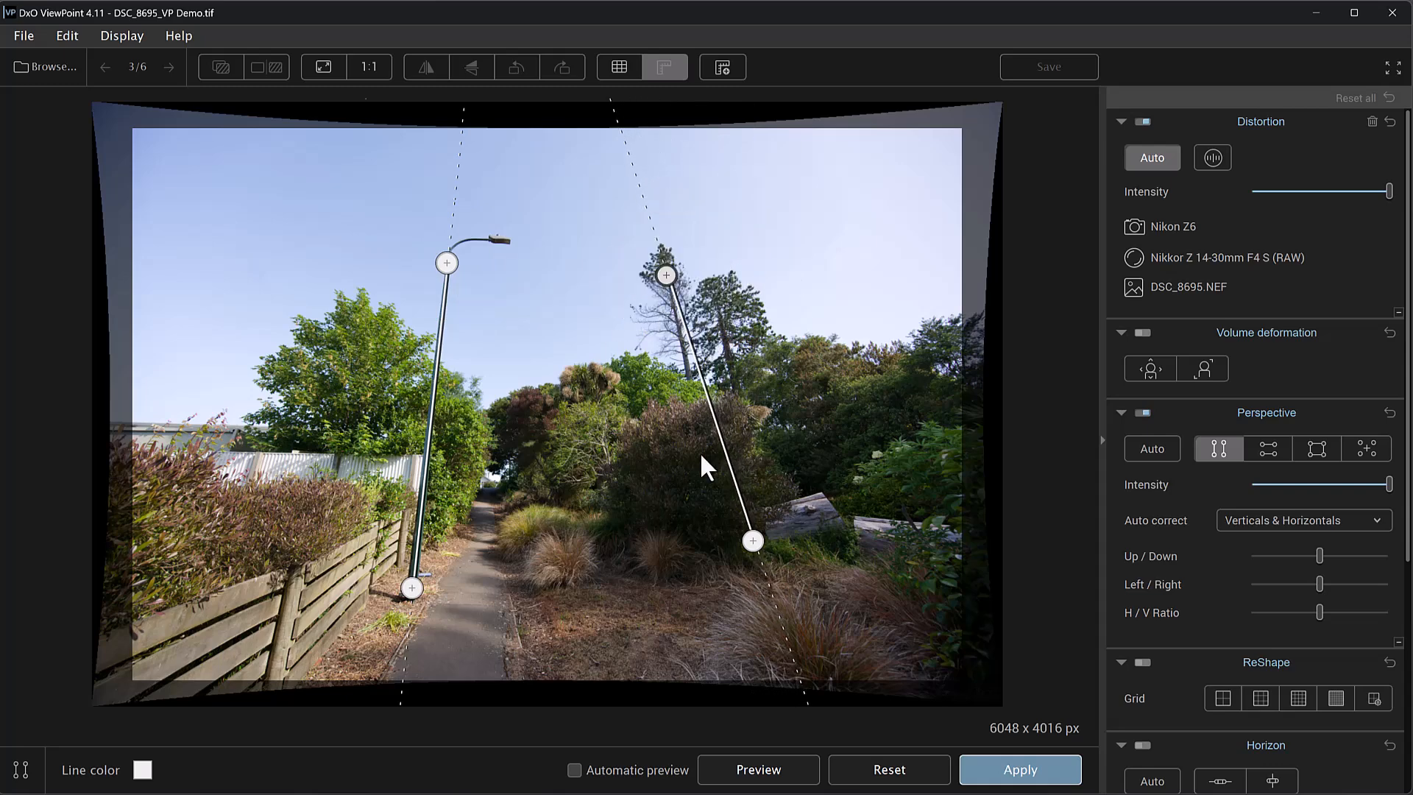
{"action": "left_click_drag", "start_coordinate": [752, 541], "coordinate": [707, 481]}
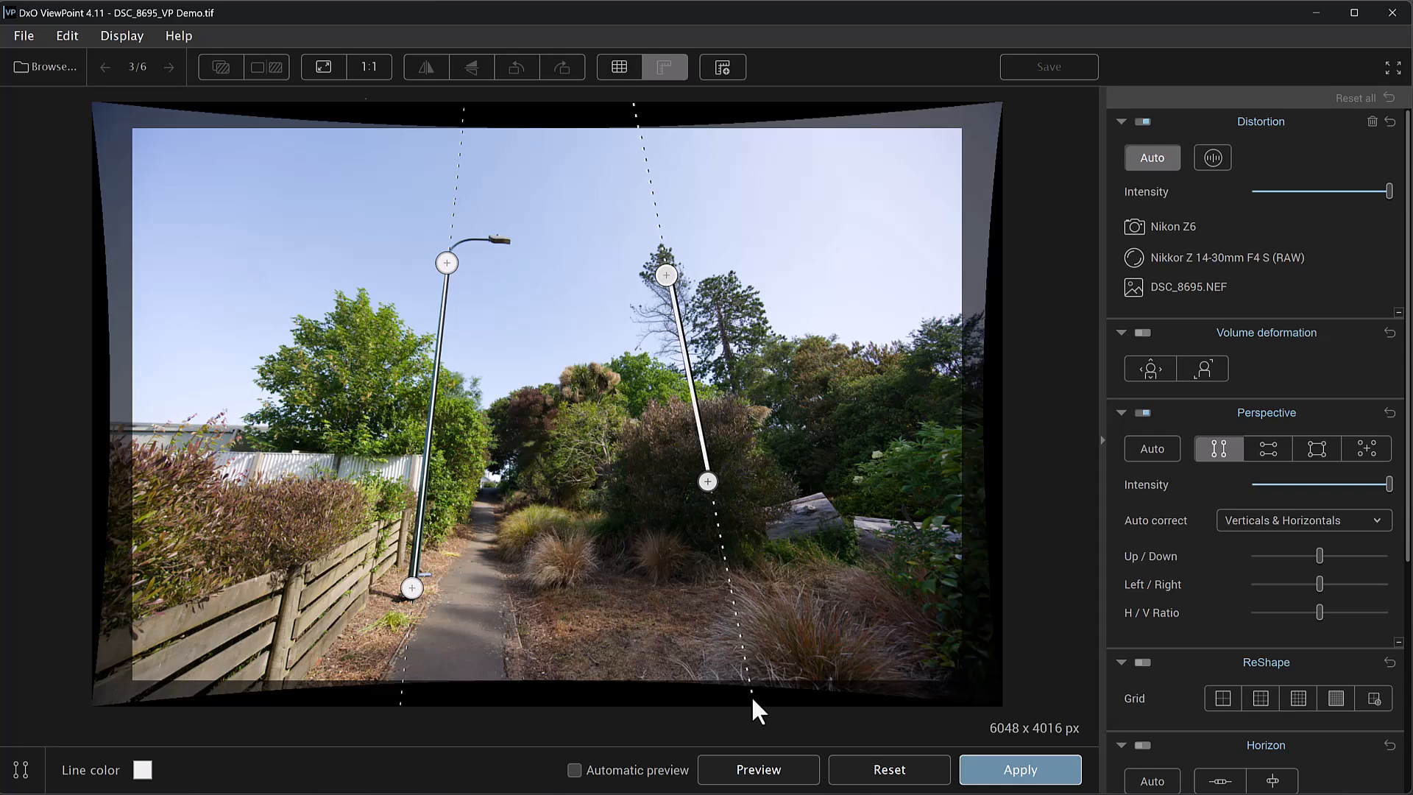
Step: Apply the vertical perspective correction with automatic preview enabled, and set its intensity to 84
{"action": "left_click", "coordinate": [574, 770]}
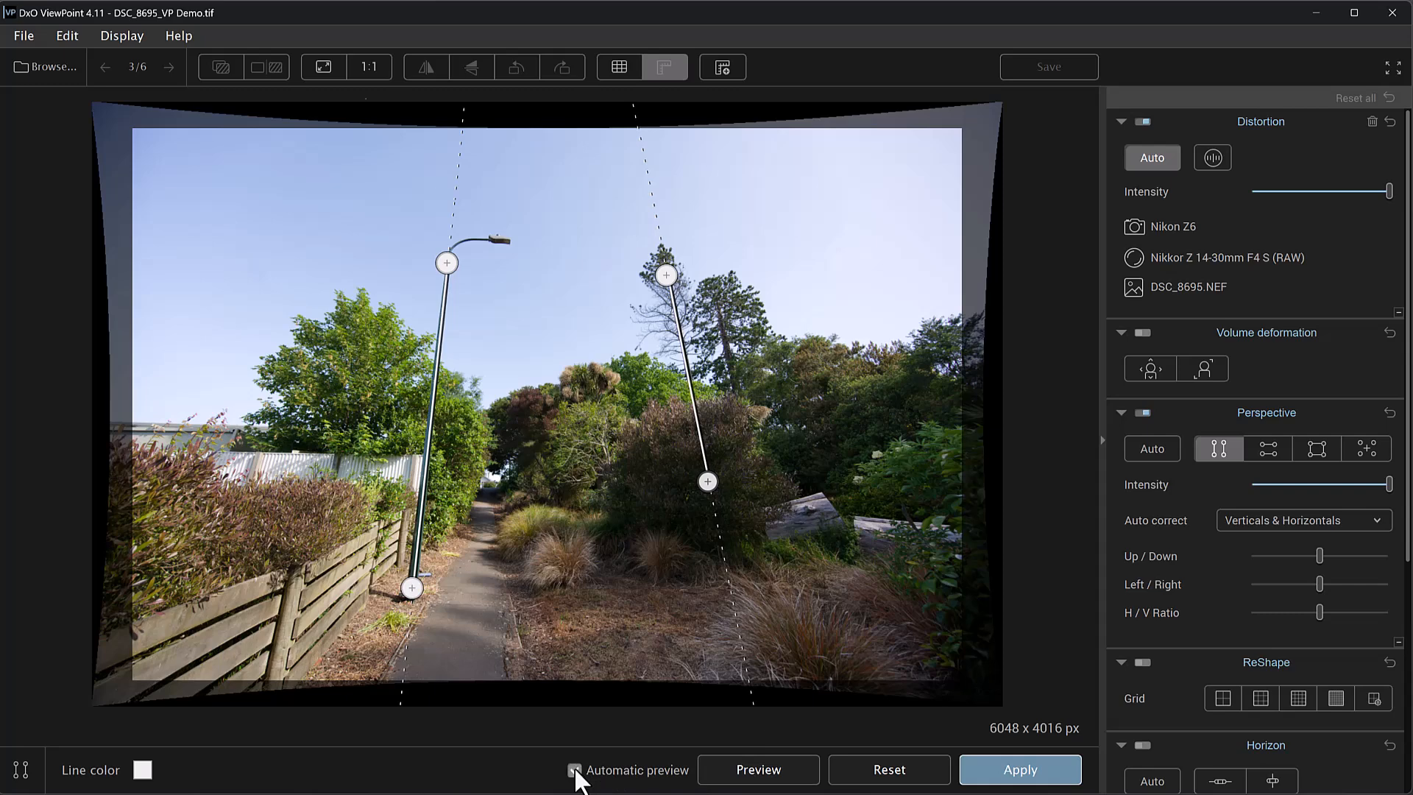
{"action": "left_click", "coordinate": [764, 774]}
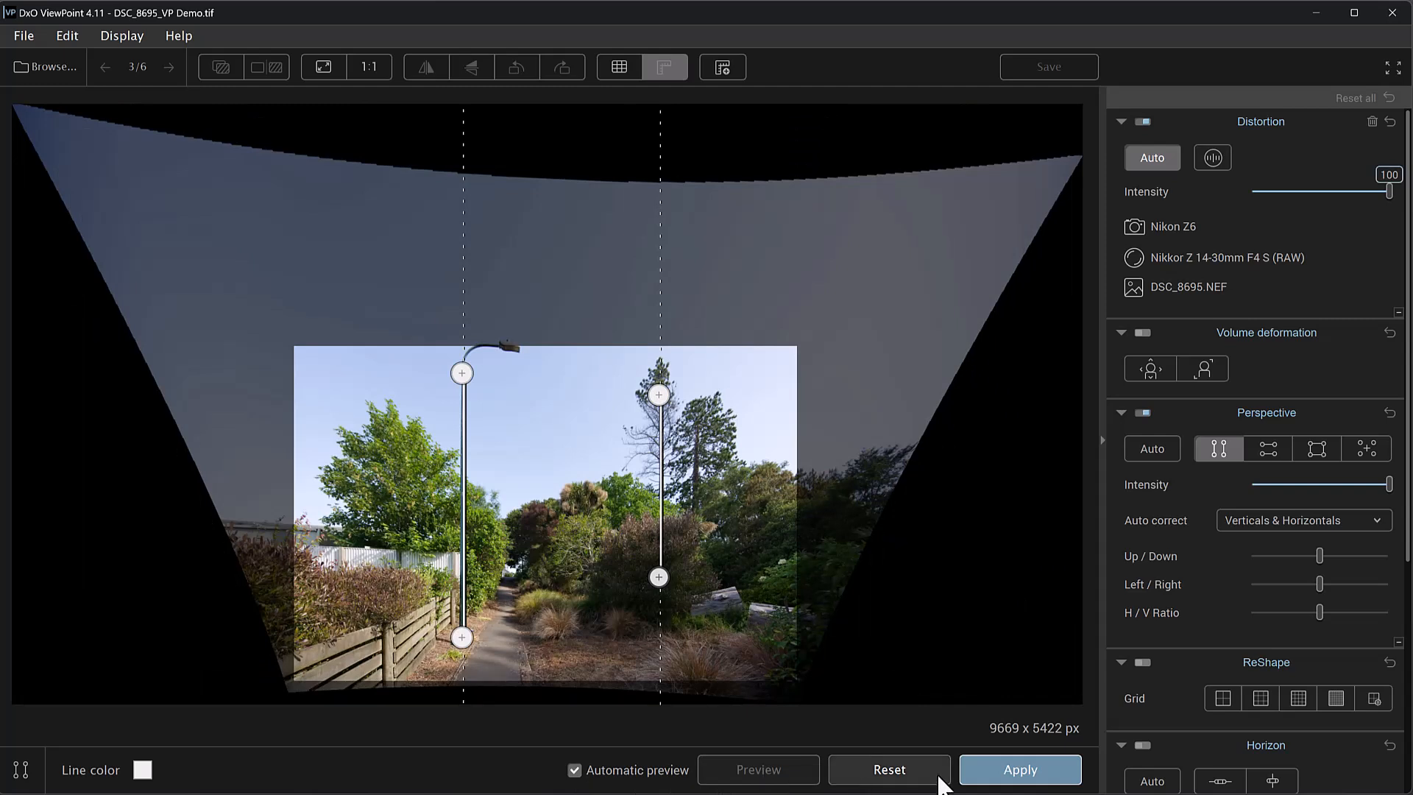
{"action": "left_click", "coordinate": [1020, 777]}
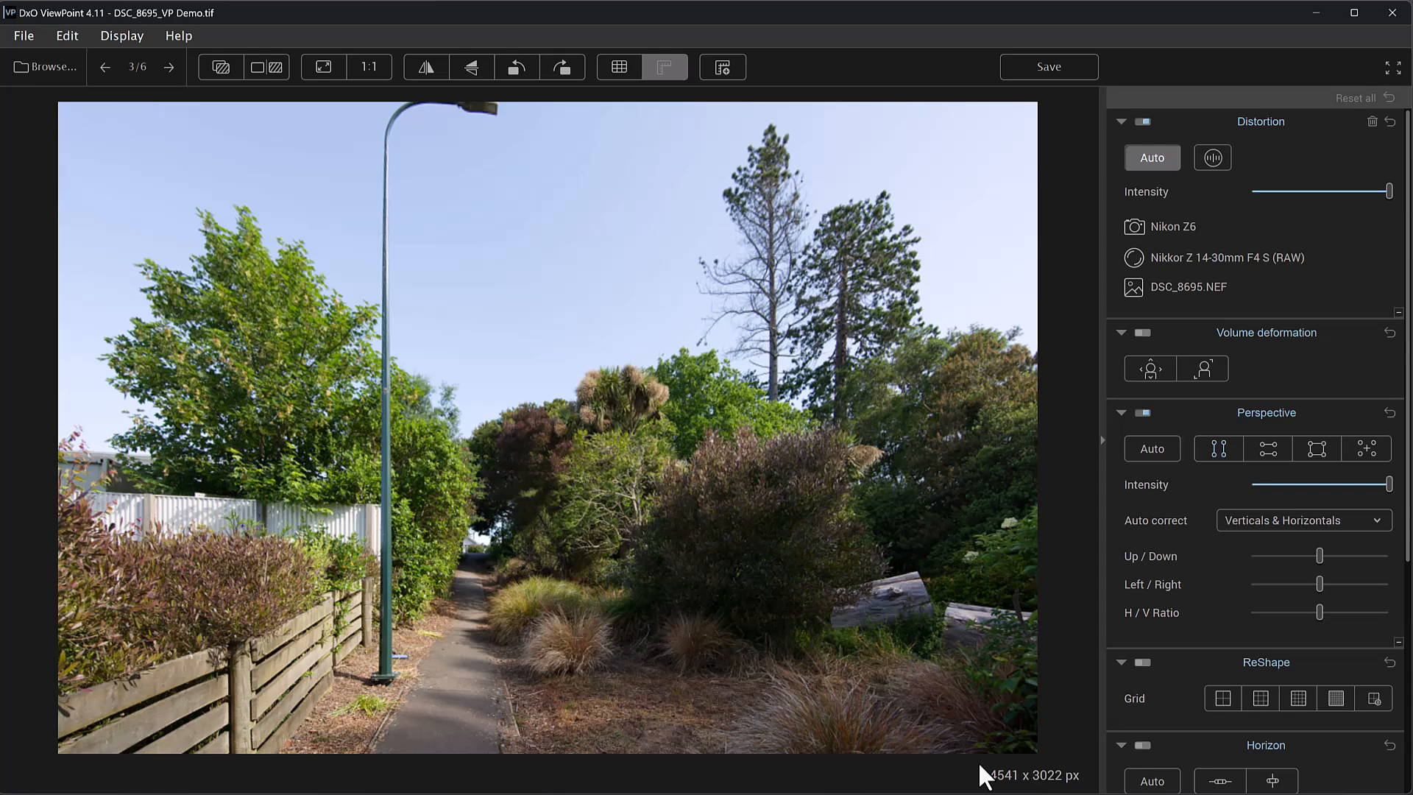
{"action": "mouse_move", "coordinate": [1371, 489]}
{"action": "left_click_drag", "start_coordinate": [1376, 483], "coordinate": [1366, 484]}
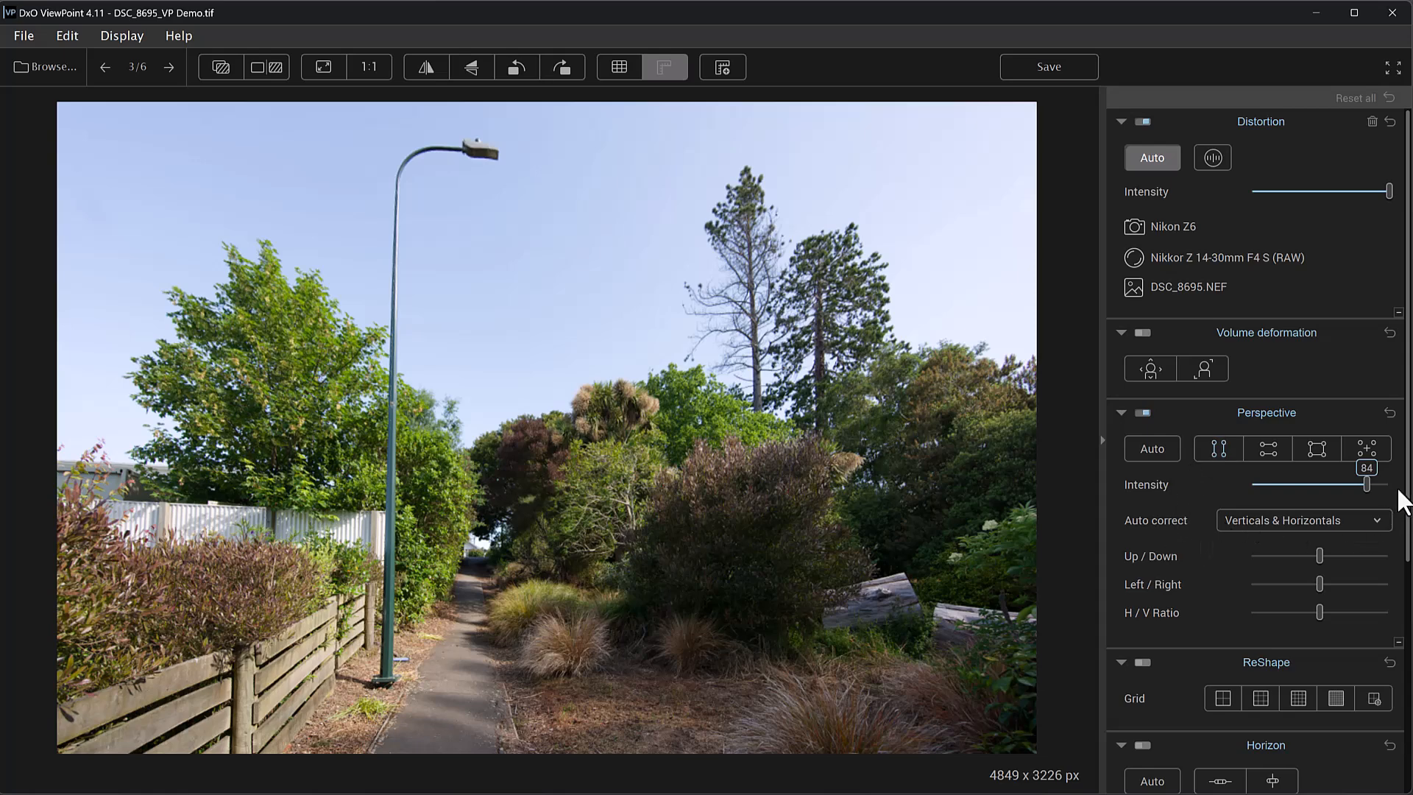
Step: Crop manually with an unconstrained aspect ratio, extending the upper edge for more sky above the lamp post, at about 4849 x 3460 px
{"action": "left_click_drag", "start_coordinate": [1408, 493], "coordinate": [1410, 639]}
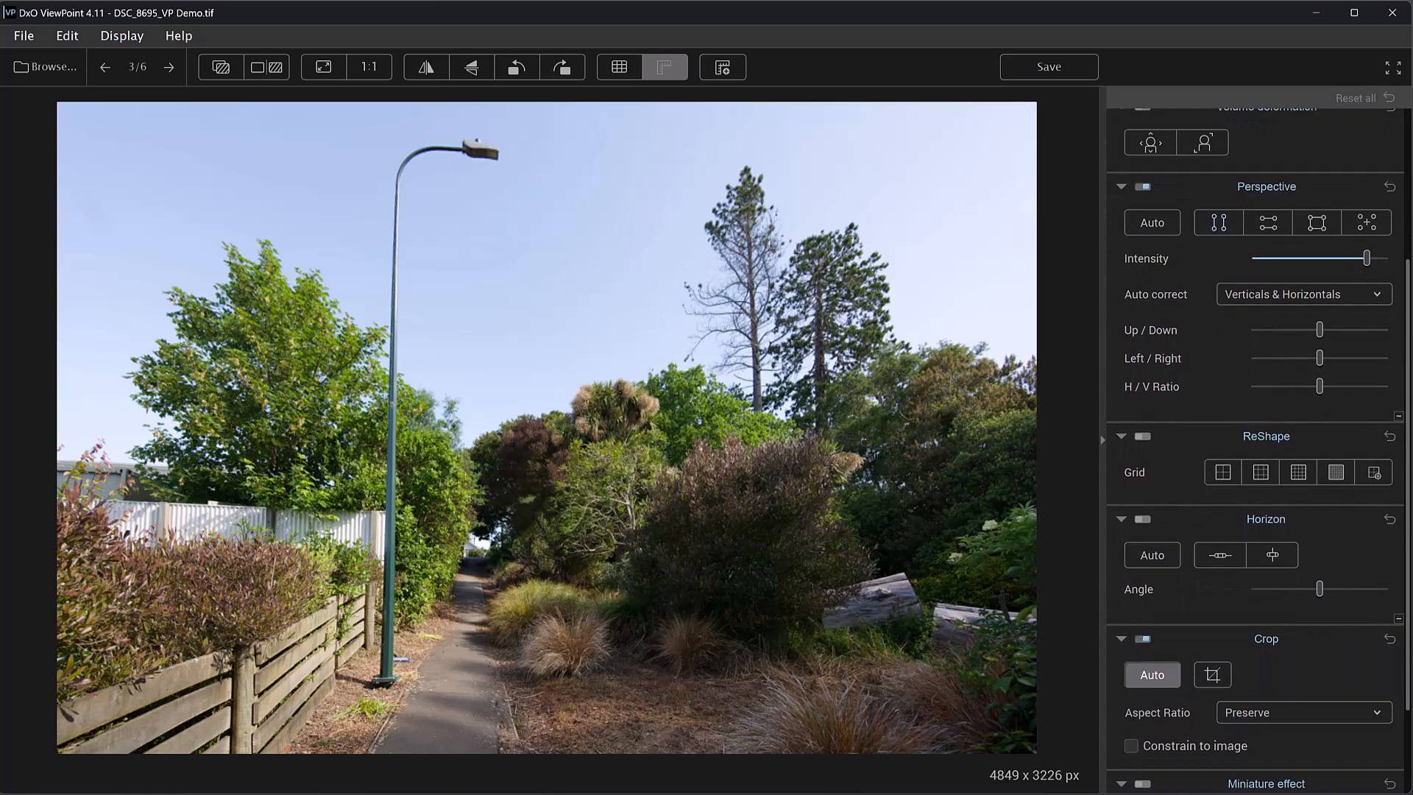
{"action": "left_click", "coordinate": [1213, 675]}
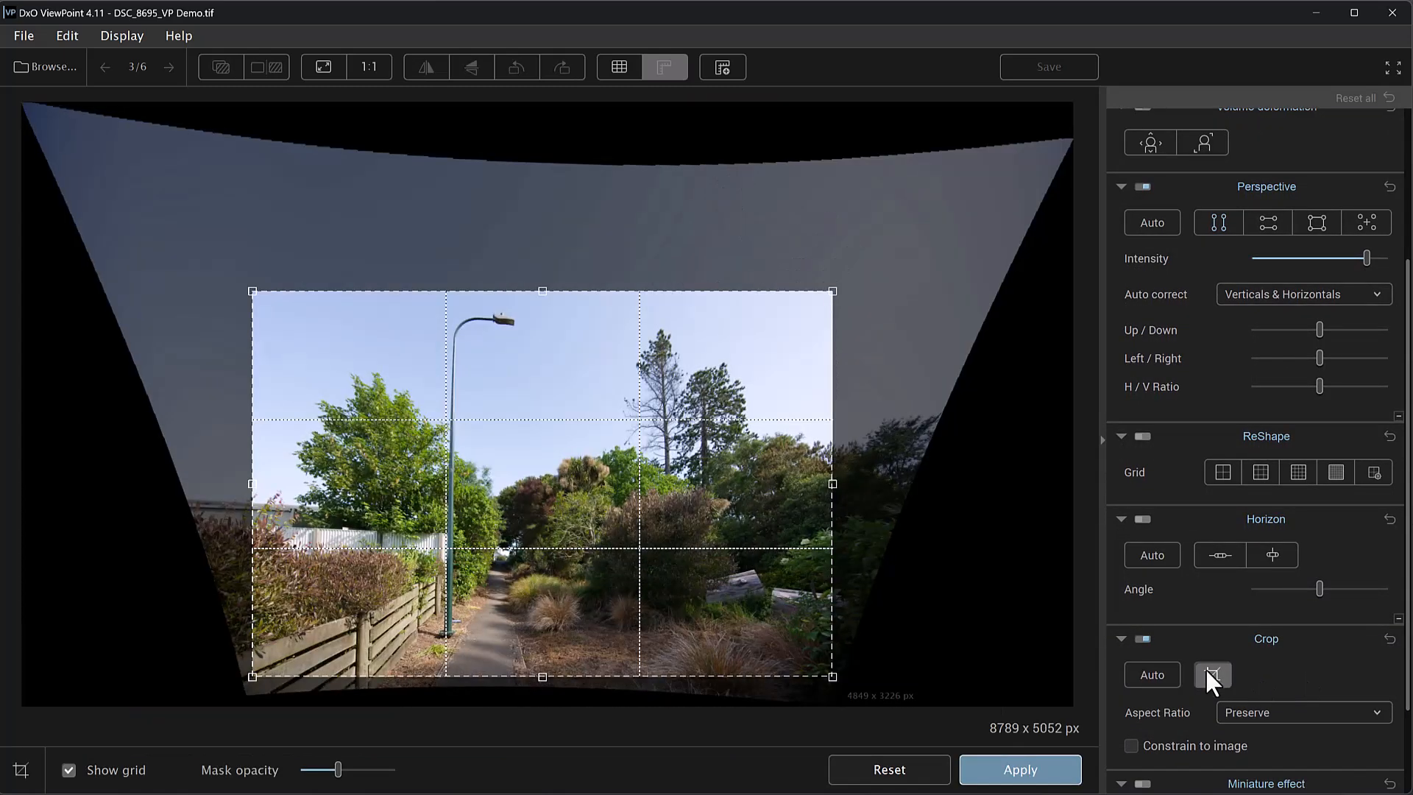
{"action": "left_click", "coordinate": [1323, 710]}
{"action": "left_click", "coordinate": [1262, 464]}
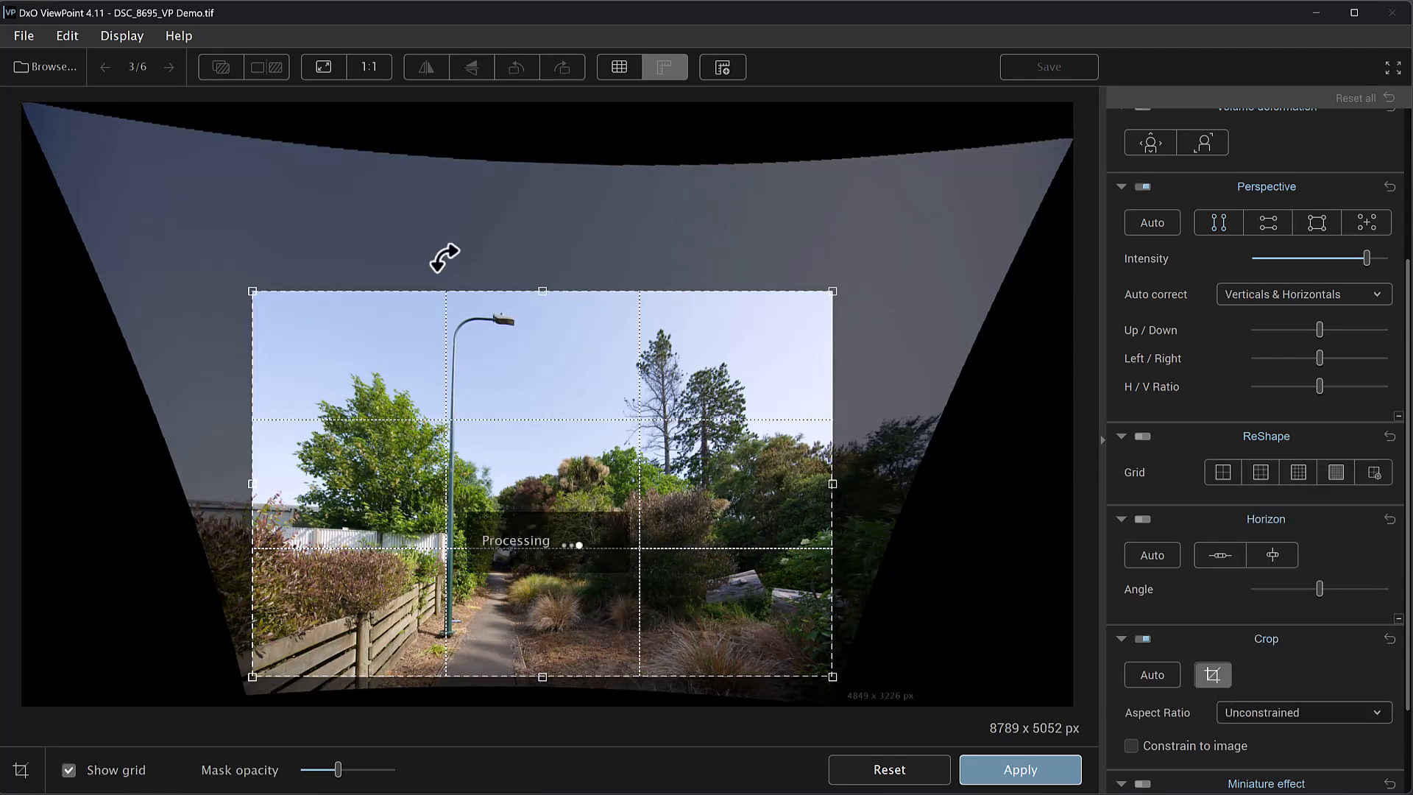
{"action": "left_click_drag", "start_coordinate": [543, 292], "coordinate": [542, 262]}
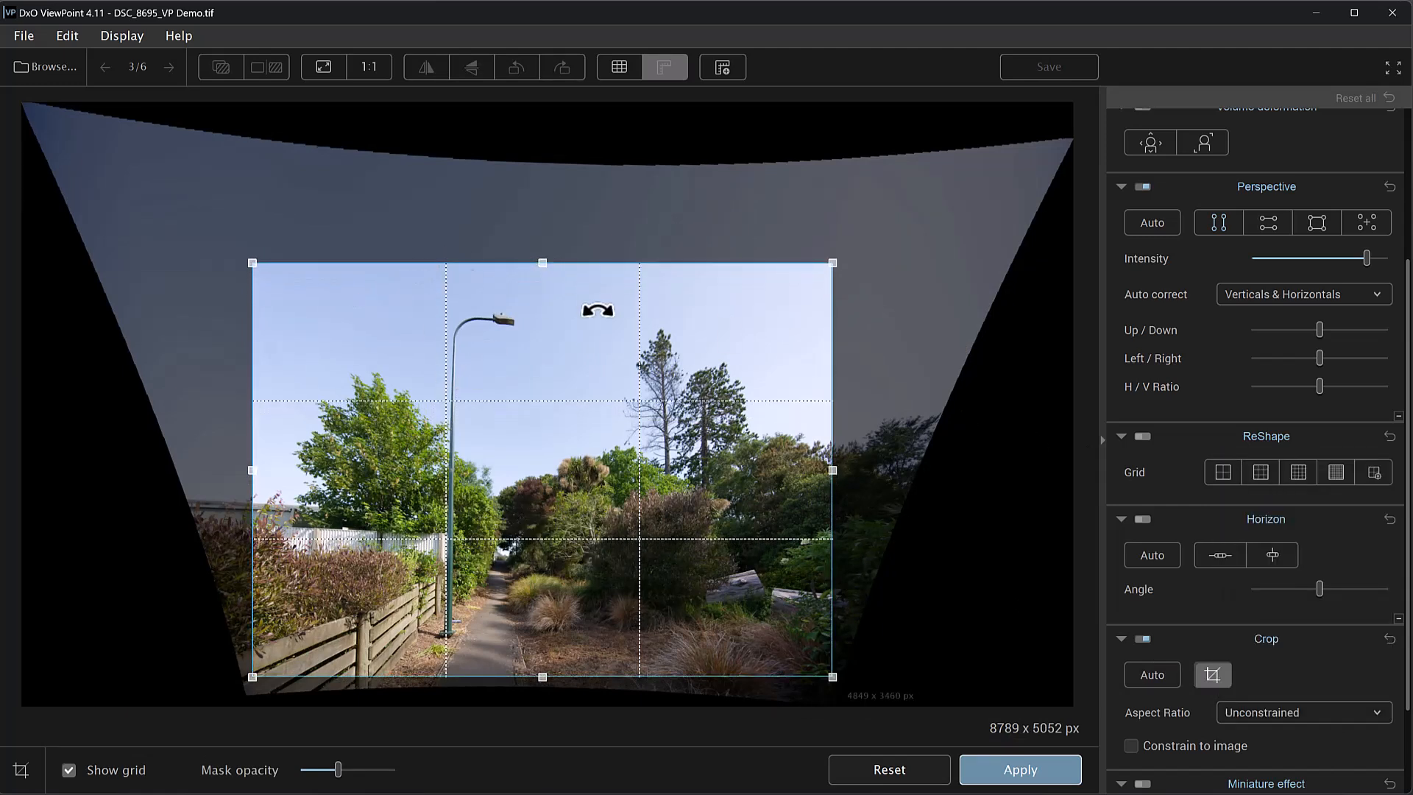
{"action": "left_click", "coordinate": [1021, 773]}
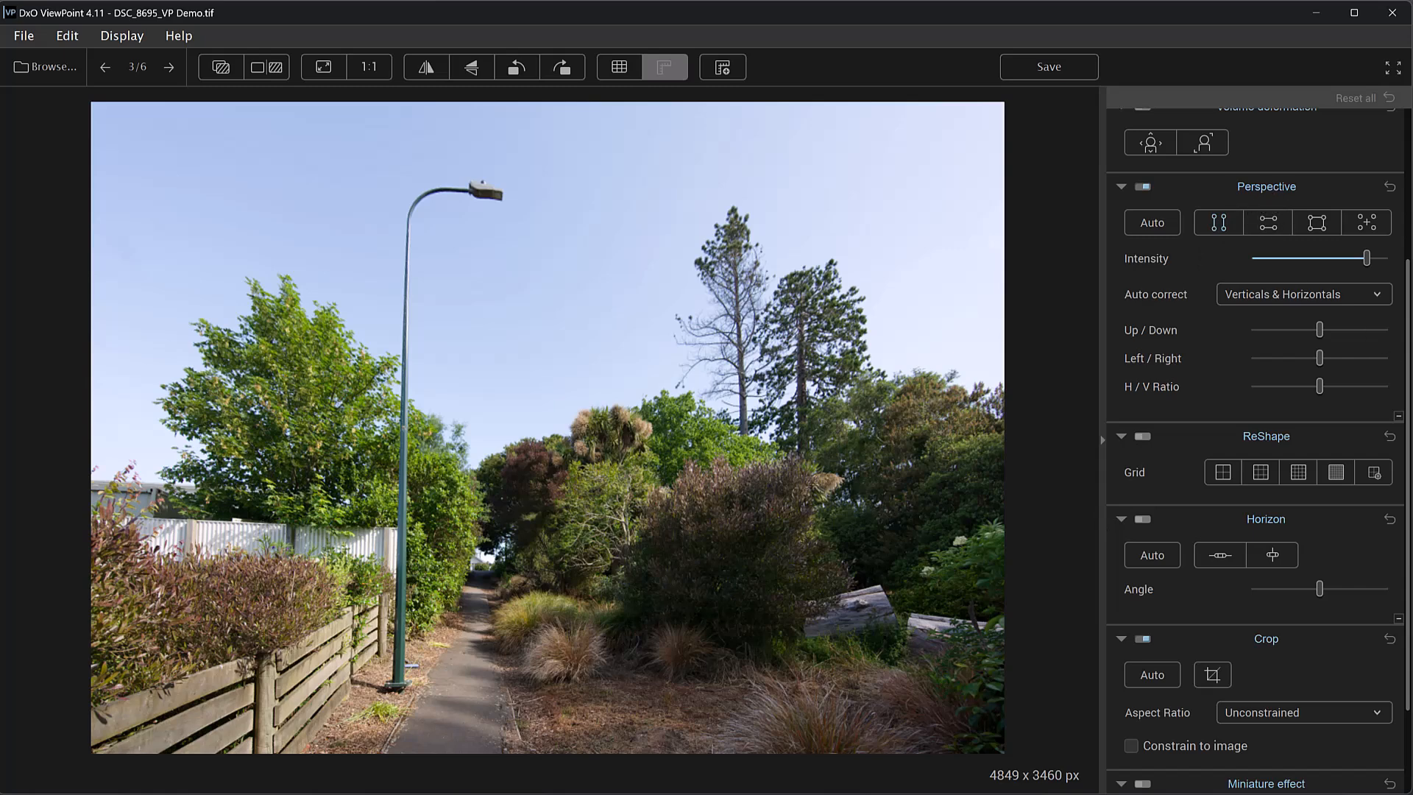
{"action": "left_click_drag", "start_coordinate": [1408, 434], "coordinate": [1408, 306]}
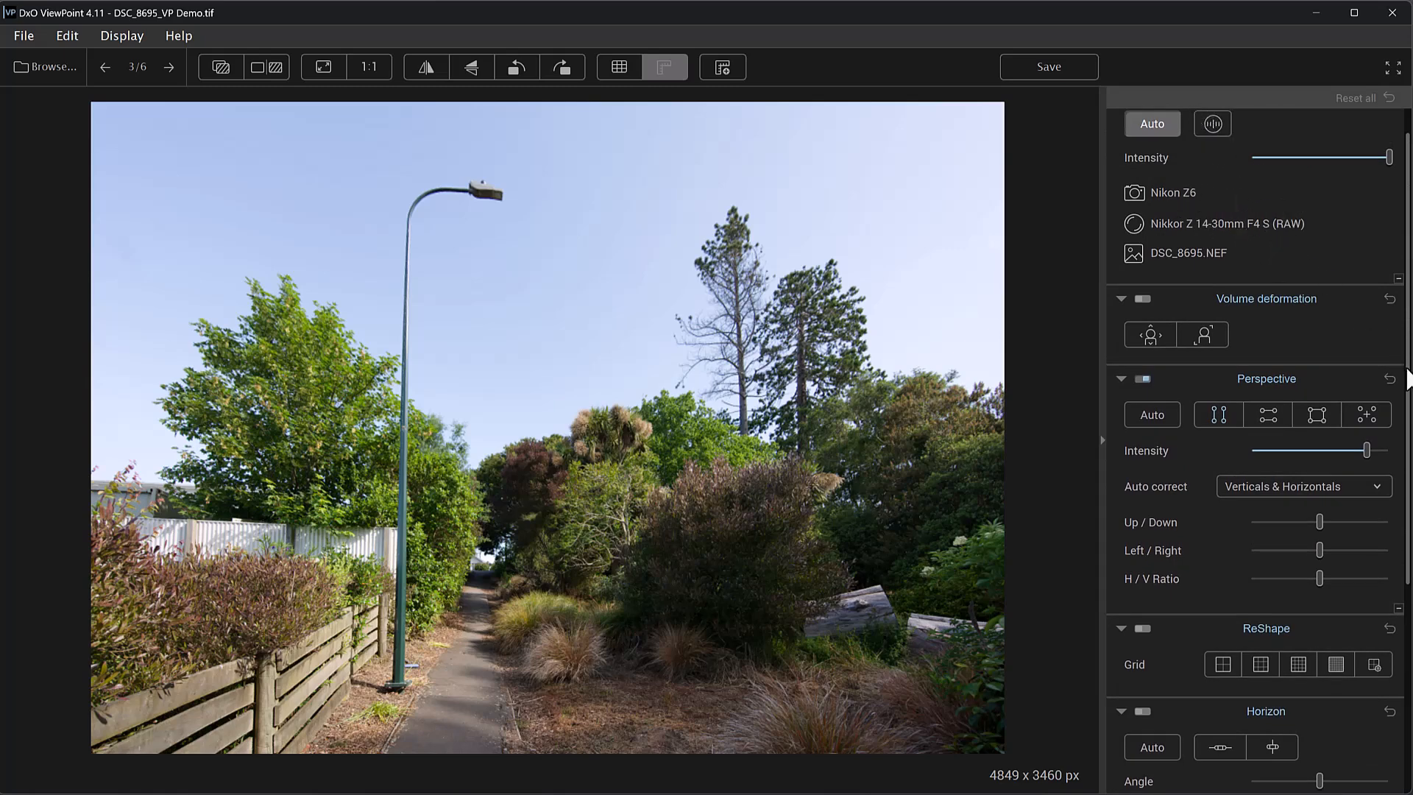
{"action": "left_click_drag", "start_coordinate": [1408, 367], "coordinate": [1409, 350]}
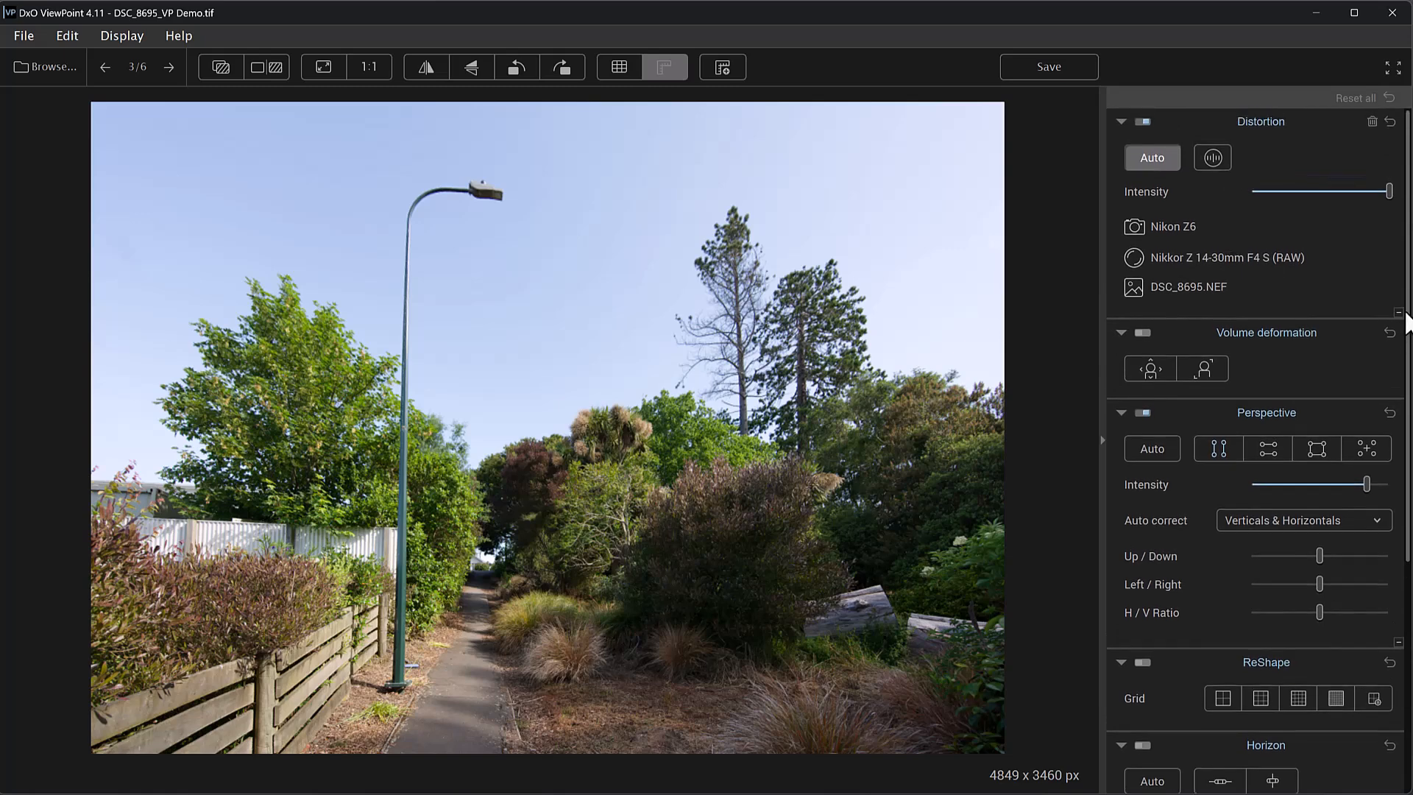
{"action": "left_click_drag", "start_coordinate": [1408, 321], "coordinate": [1410, 499]}
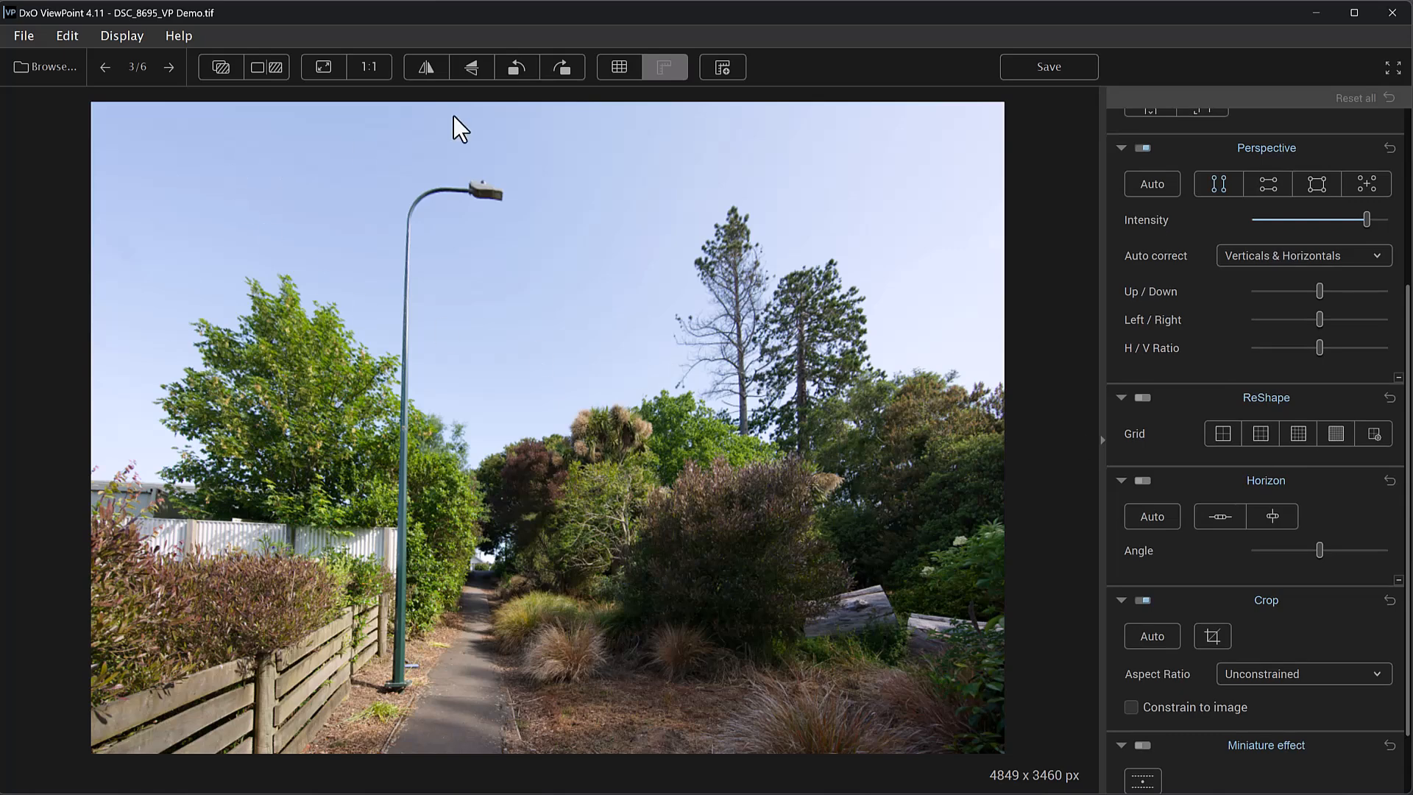
Step: Save the corrected photo as the 16-bit TIFF file DSC_8695_VP Demo_DxOVP.tiff
{"action": "left_click", "coordinate": [1015, 67]}
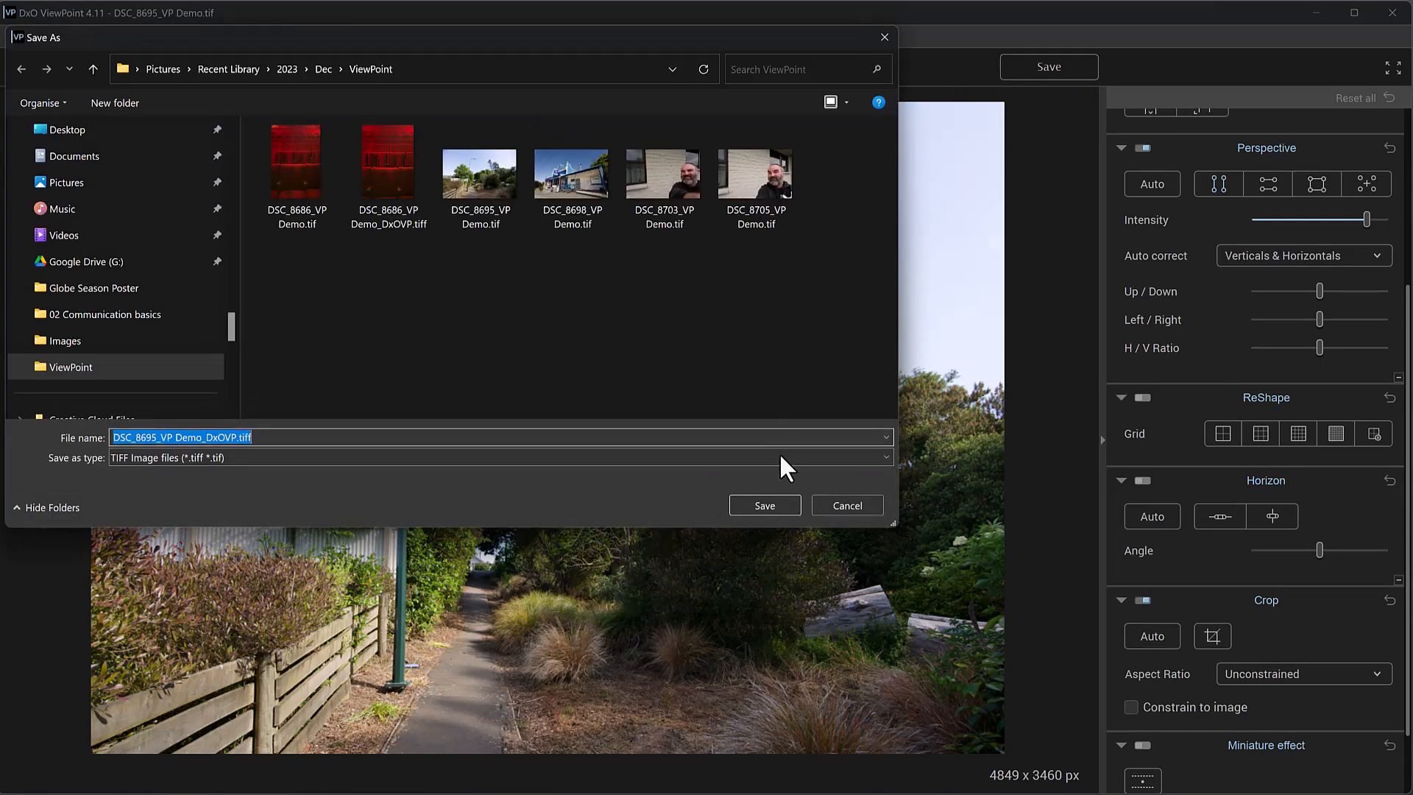
{"action": "left_click", "coordinate": [773, 501]}
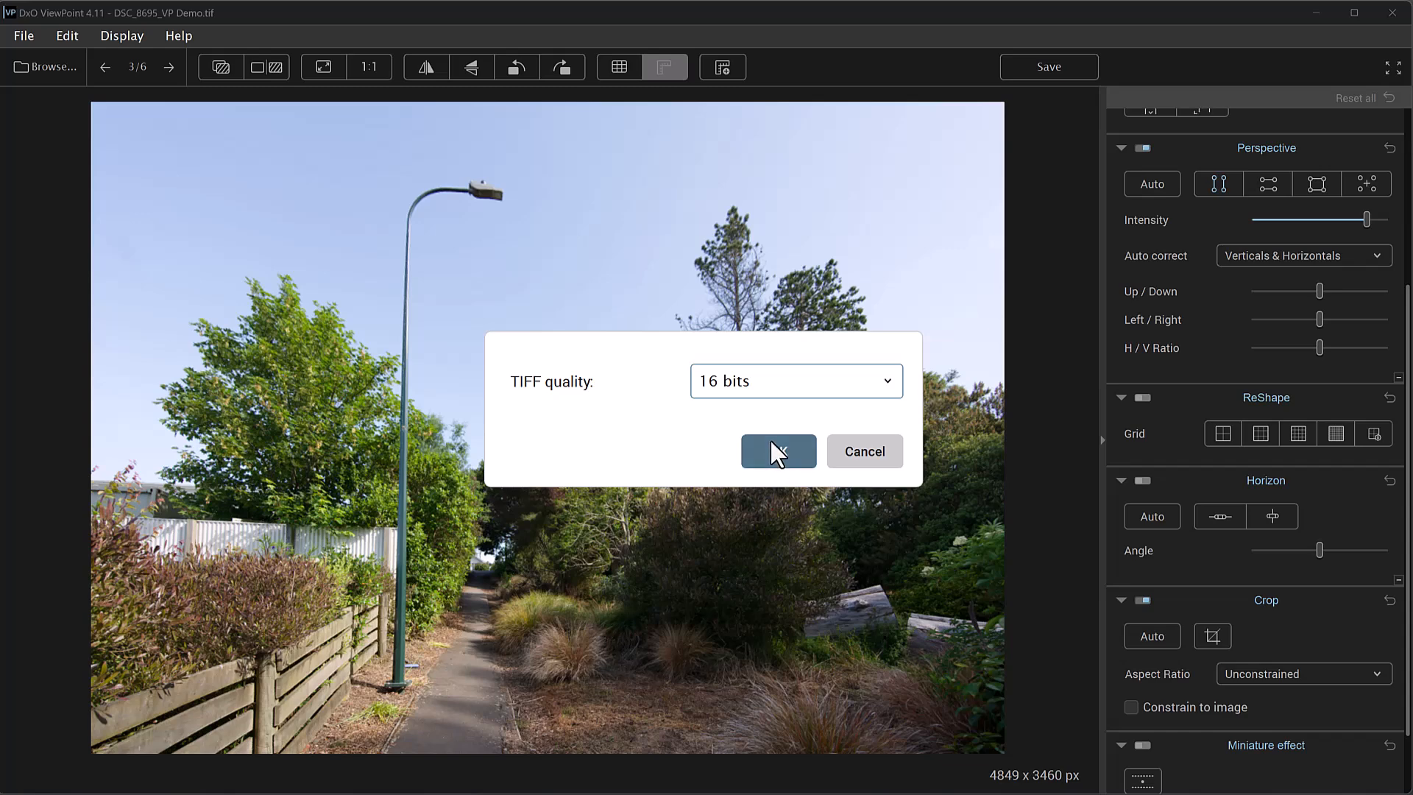
{"action": "left_click", "coordinate": [770, 440]}
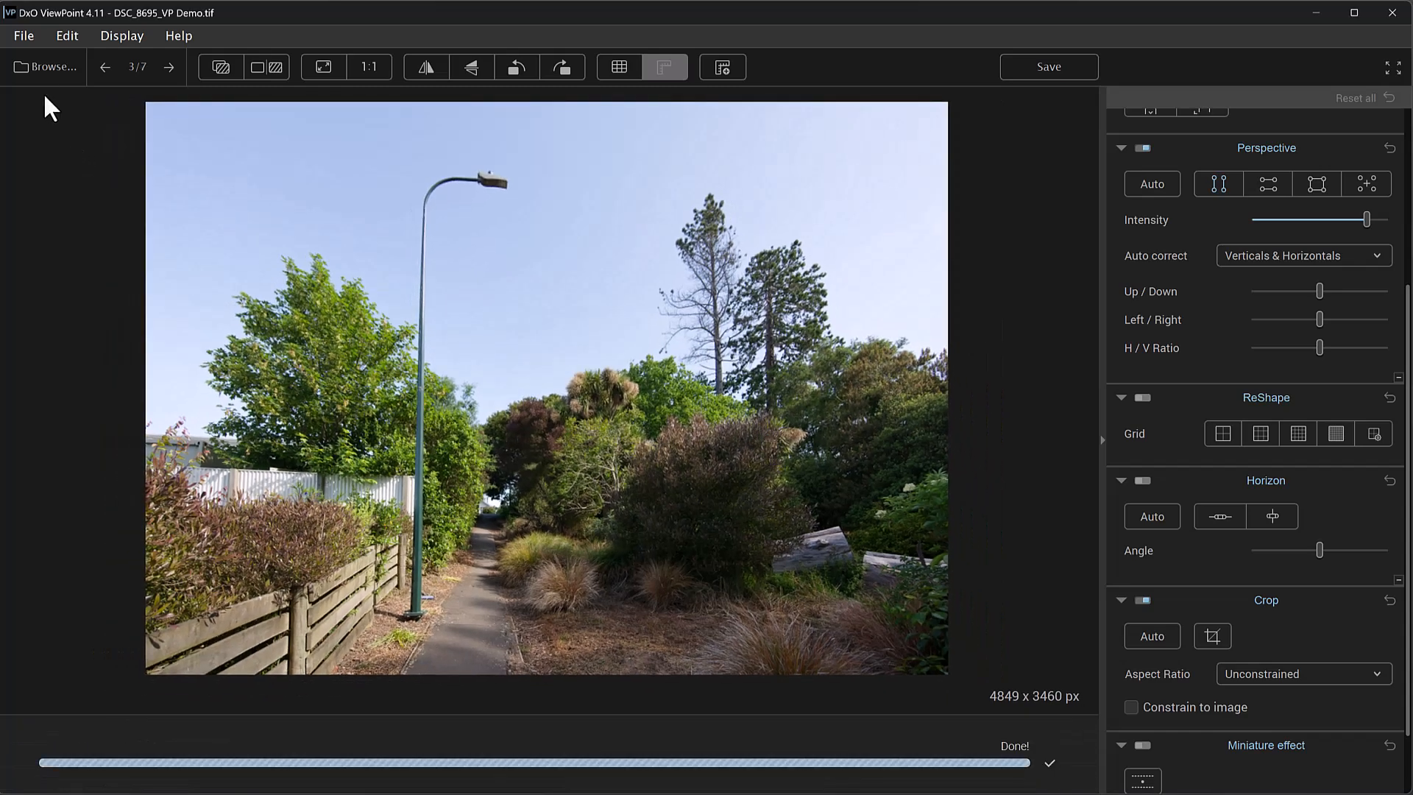
Step: Open the photo DSC_8698_VP Demo from the image browser and apply the diagonal volume deformation correction to it
{"action": "left_click", "coordinate": [46, 73]}
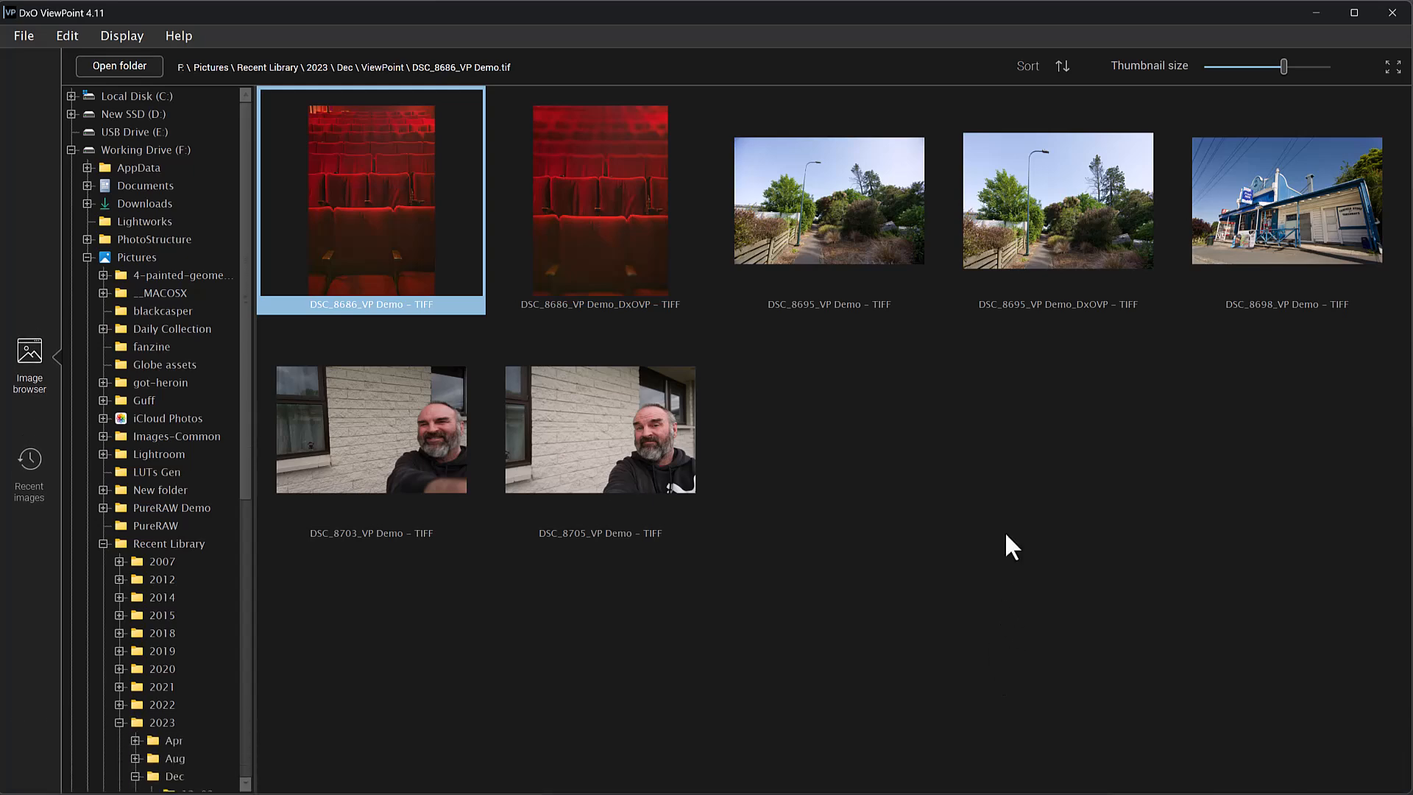
{"action": "double_click", "coordinate": [1283, 214]}
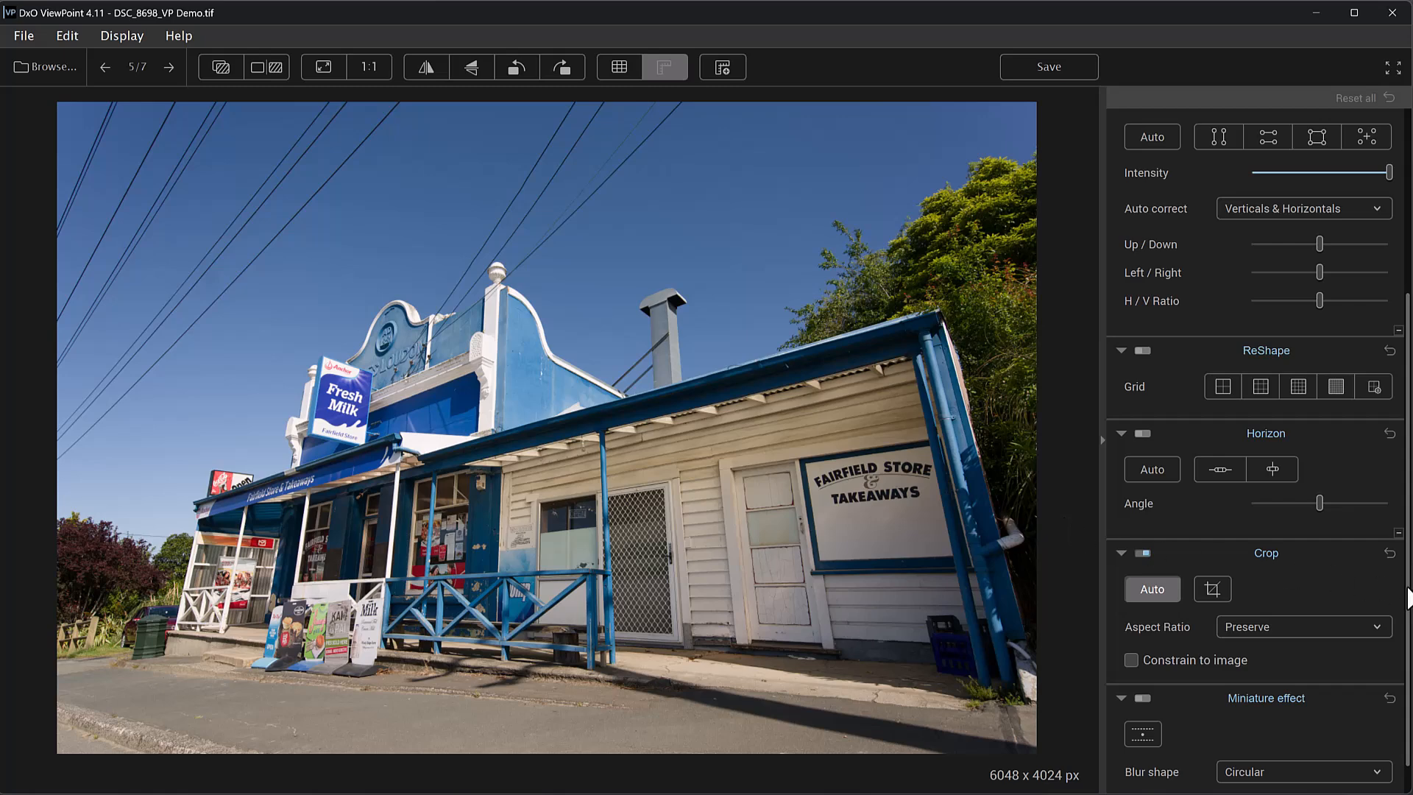
{"action": "scroll", "coordinate": [1324, 367], "scroll_direction": "up", "scroll_amount": 5}
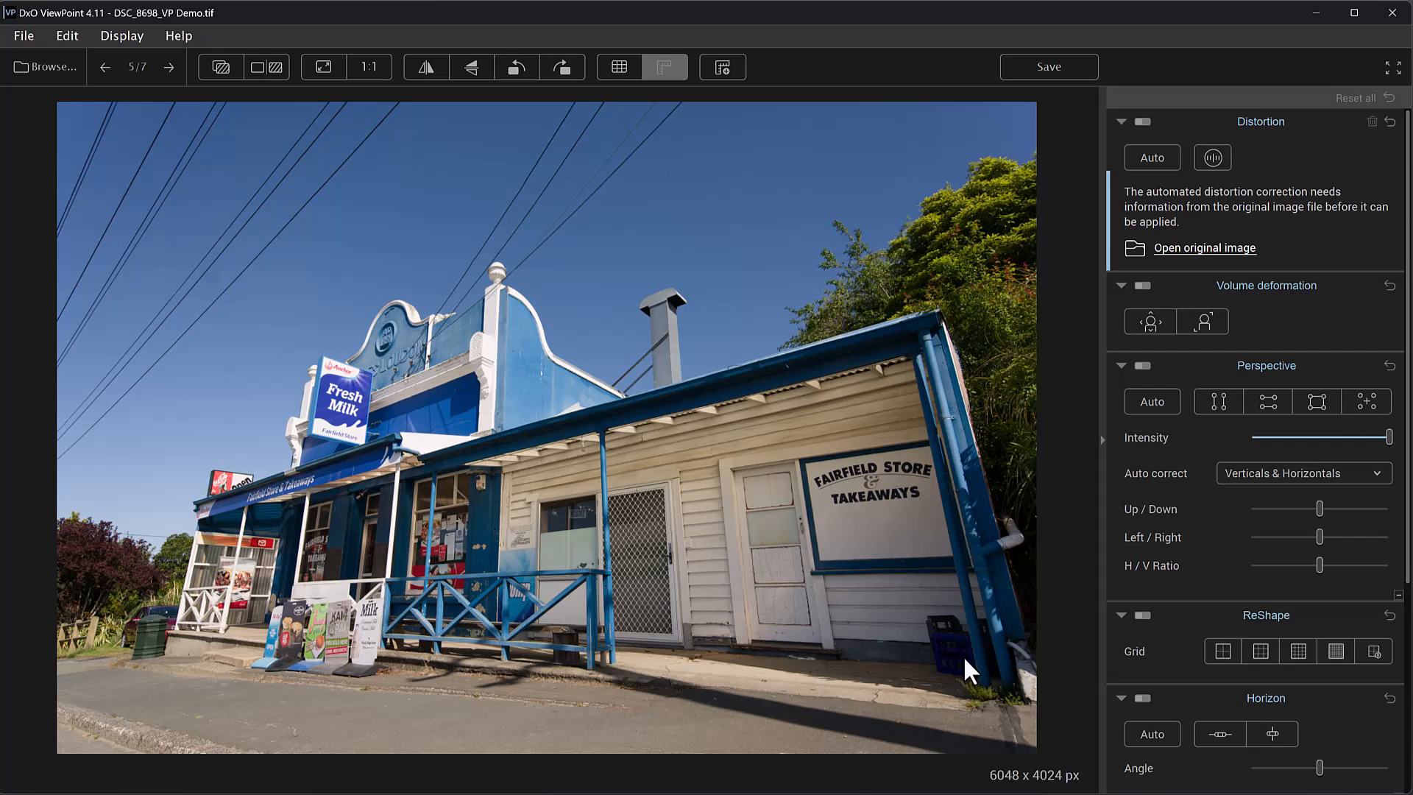
{"action": "left_click", "coordinate": [1204, 319]}
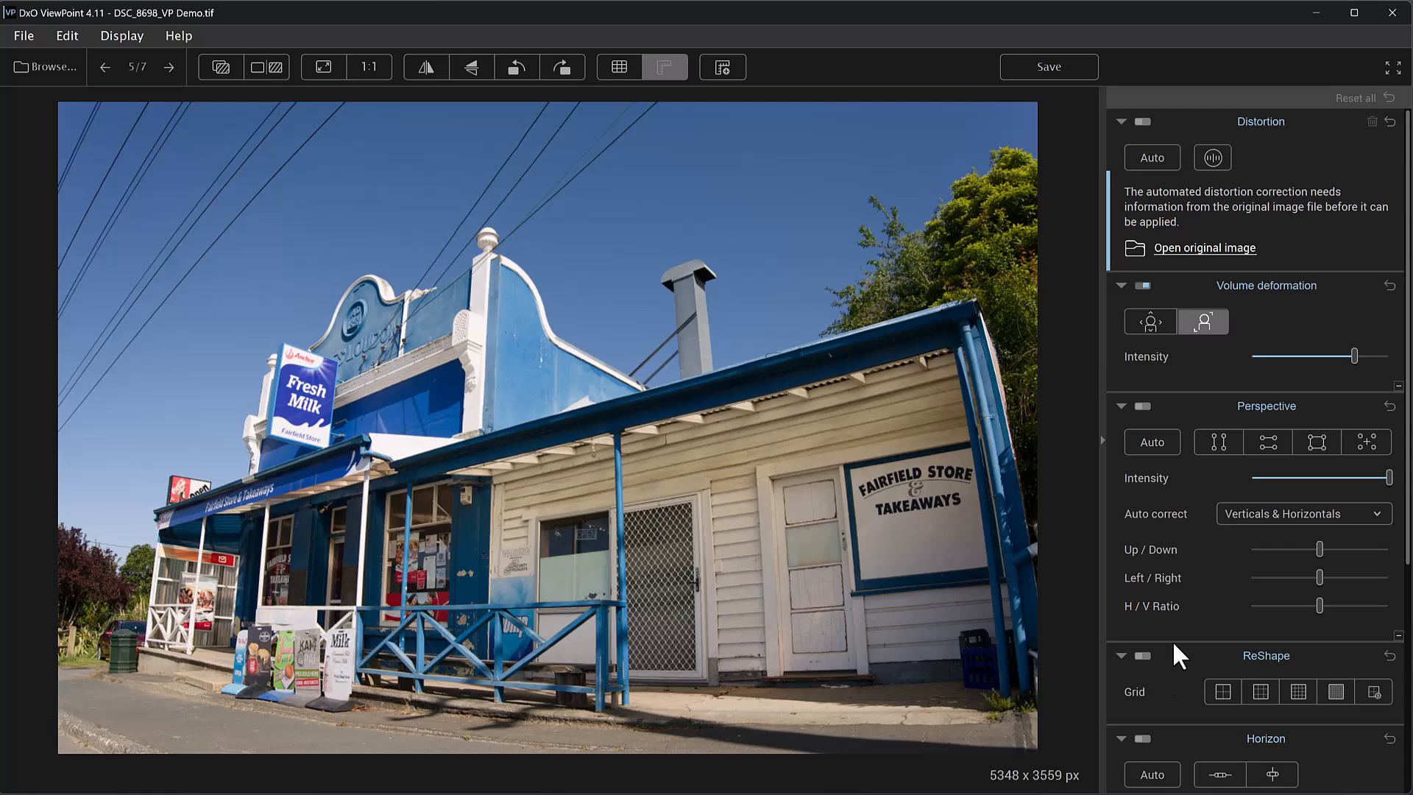
Step: Start a manual crop of the store photo and set the mask opacity to 100
{"action": "left_click_drag", "start_coordinate": [1408, 386], "coordinate": [1379, 544]}
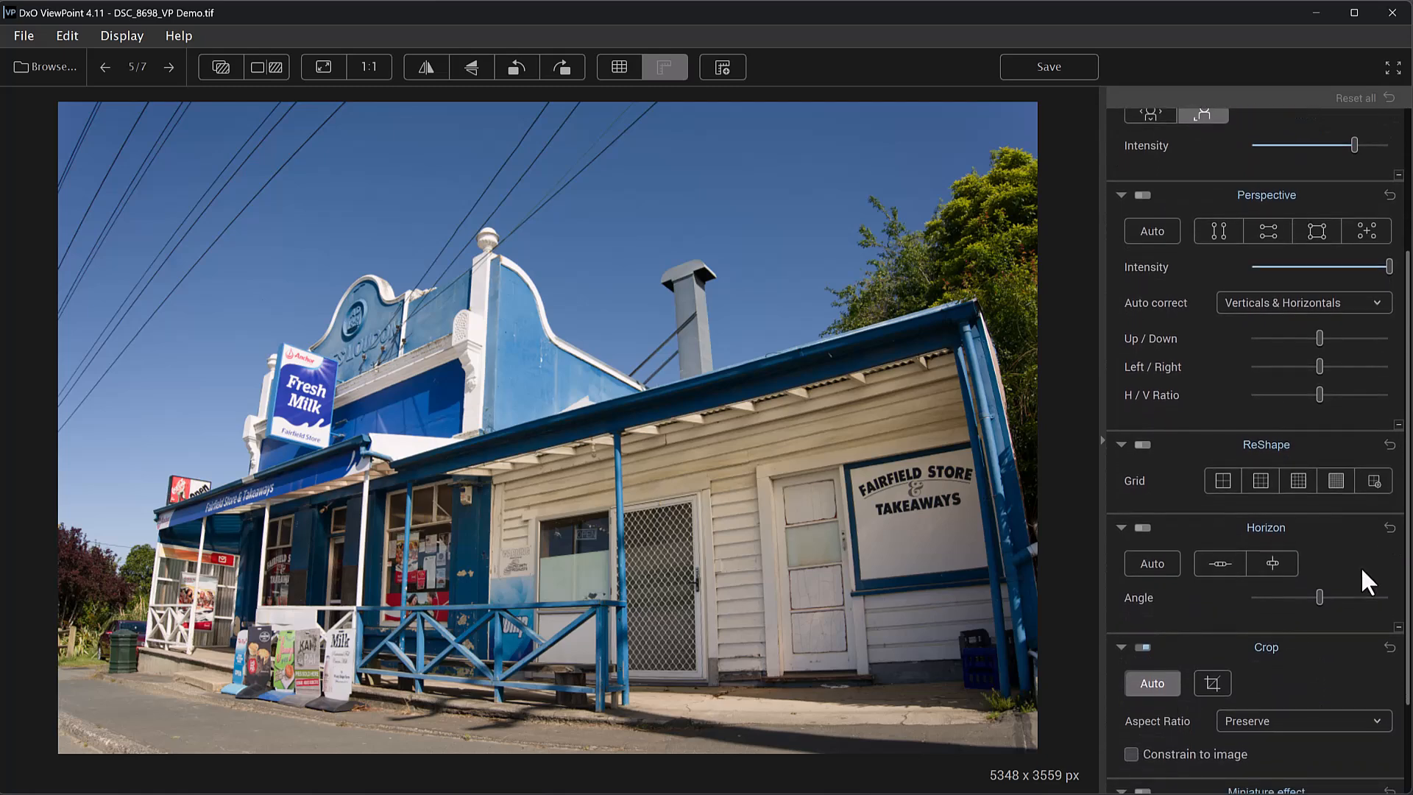
{"action": "left_click", "coordinate": [1210, 681]}
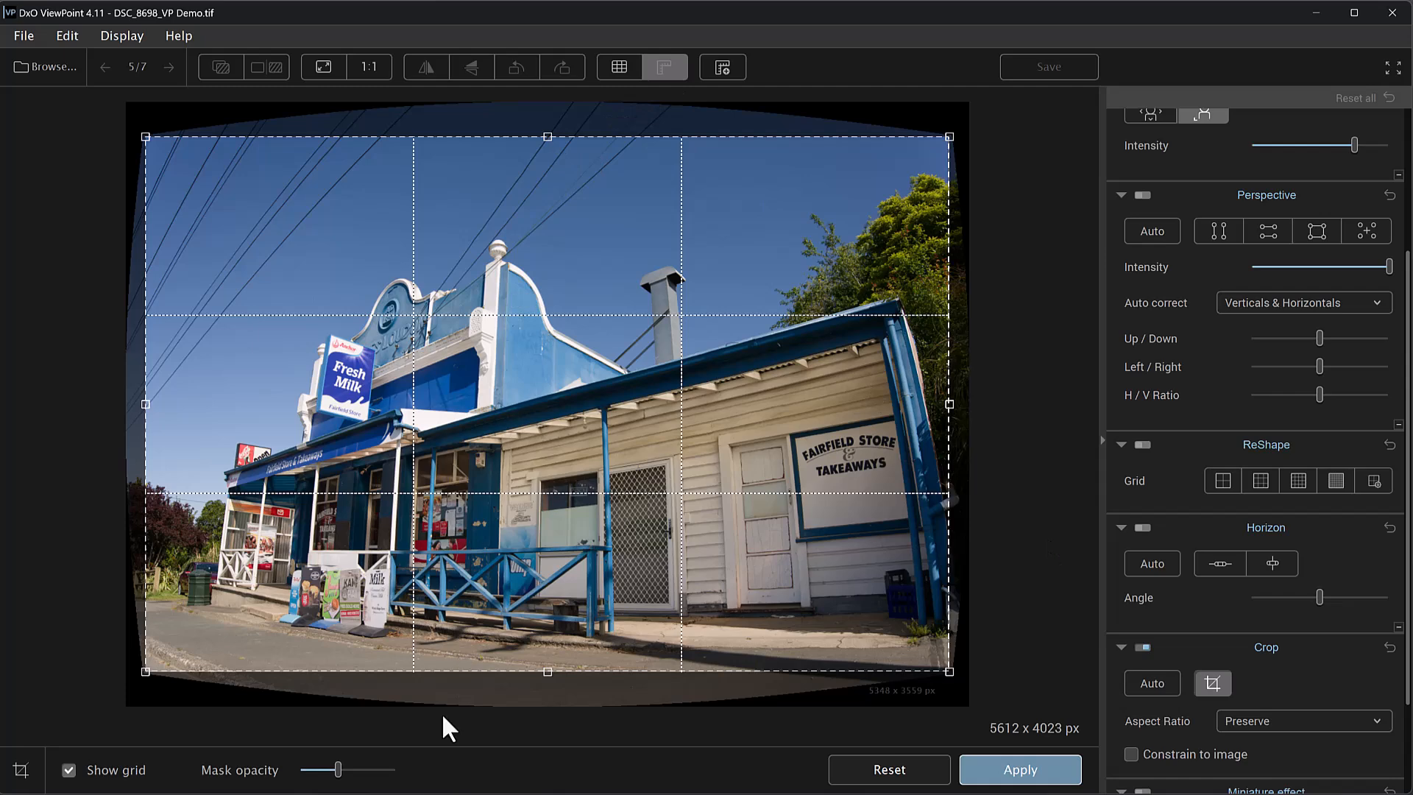
{"action": "left_click_drag", "start_coordinate": [338, 770], "coordinate": [397, 773]}
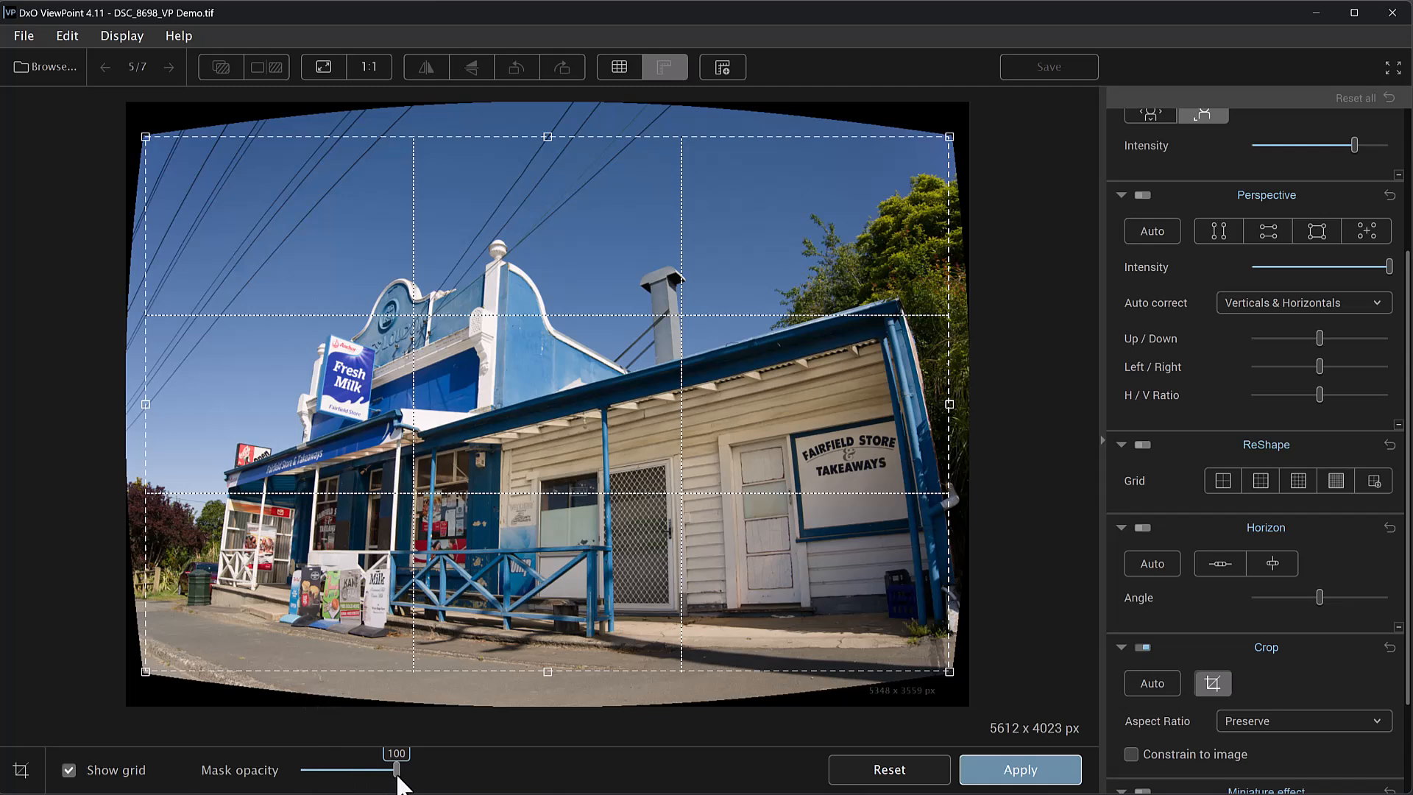
Step: Set the mask opacity to 59 and switch volume deformation to the horizontal/vertical correction with Horizontal 80 and Vertical 27
{"action": "left_click_drag", "start_coordinate": [396, 781], "coordinate": [356, 781]}
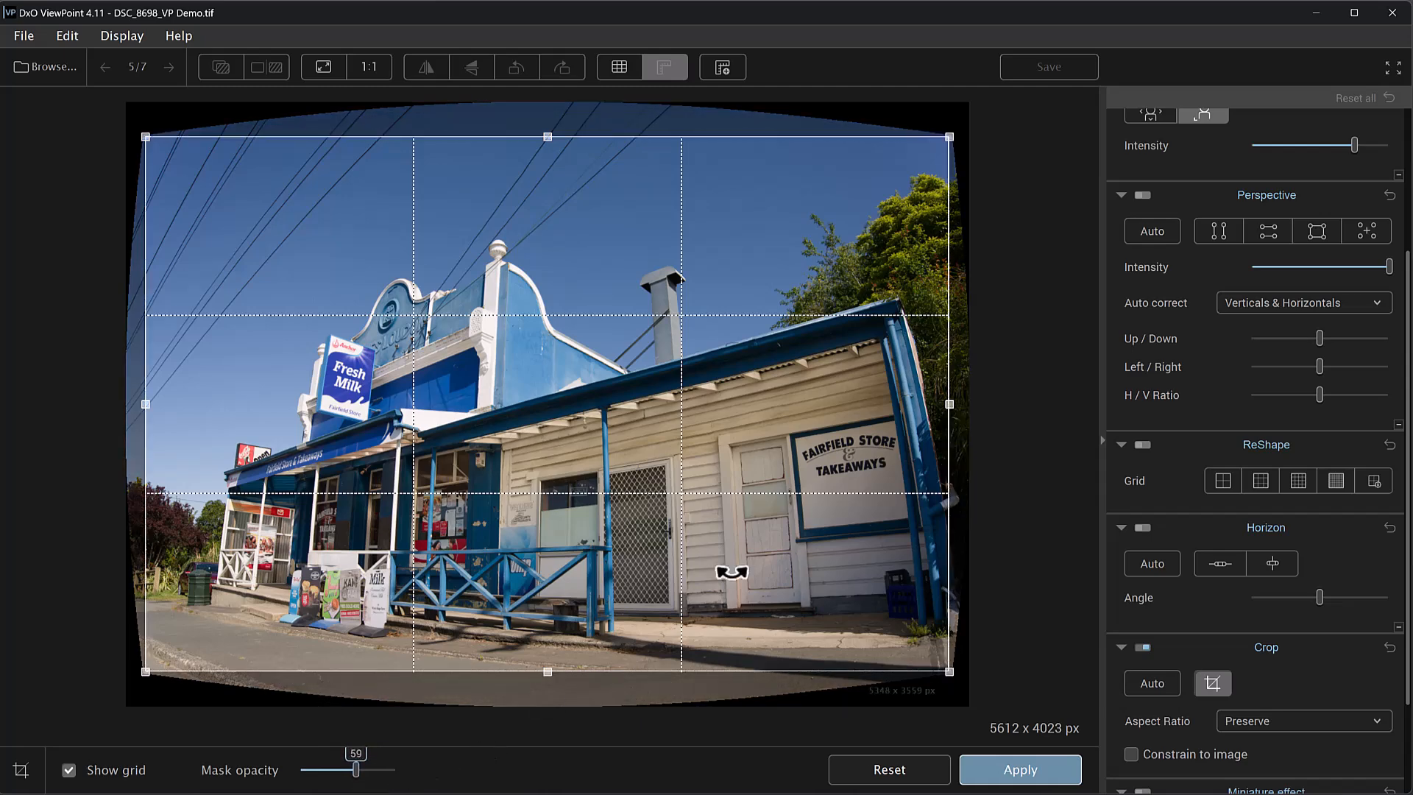
{"action": "scroll", "coordinate": [1176, 364], "scroll_direction": "up", "scroll_amount": 3}
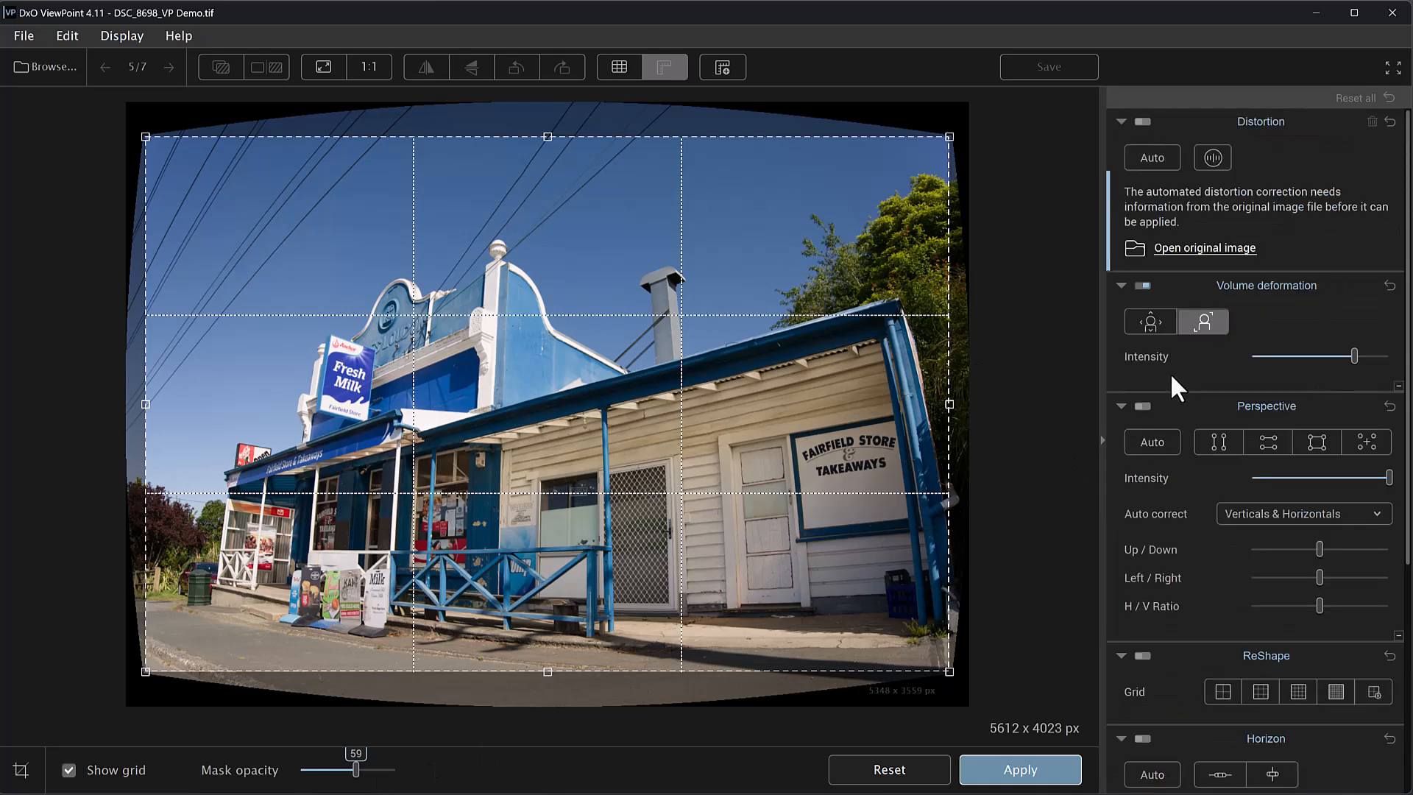
{"action": "left_click", "coordinate": [1145, 318]}
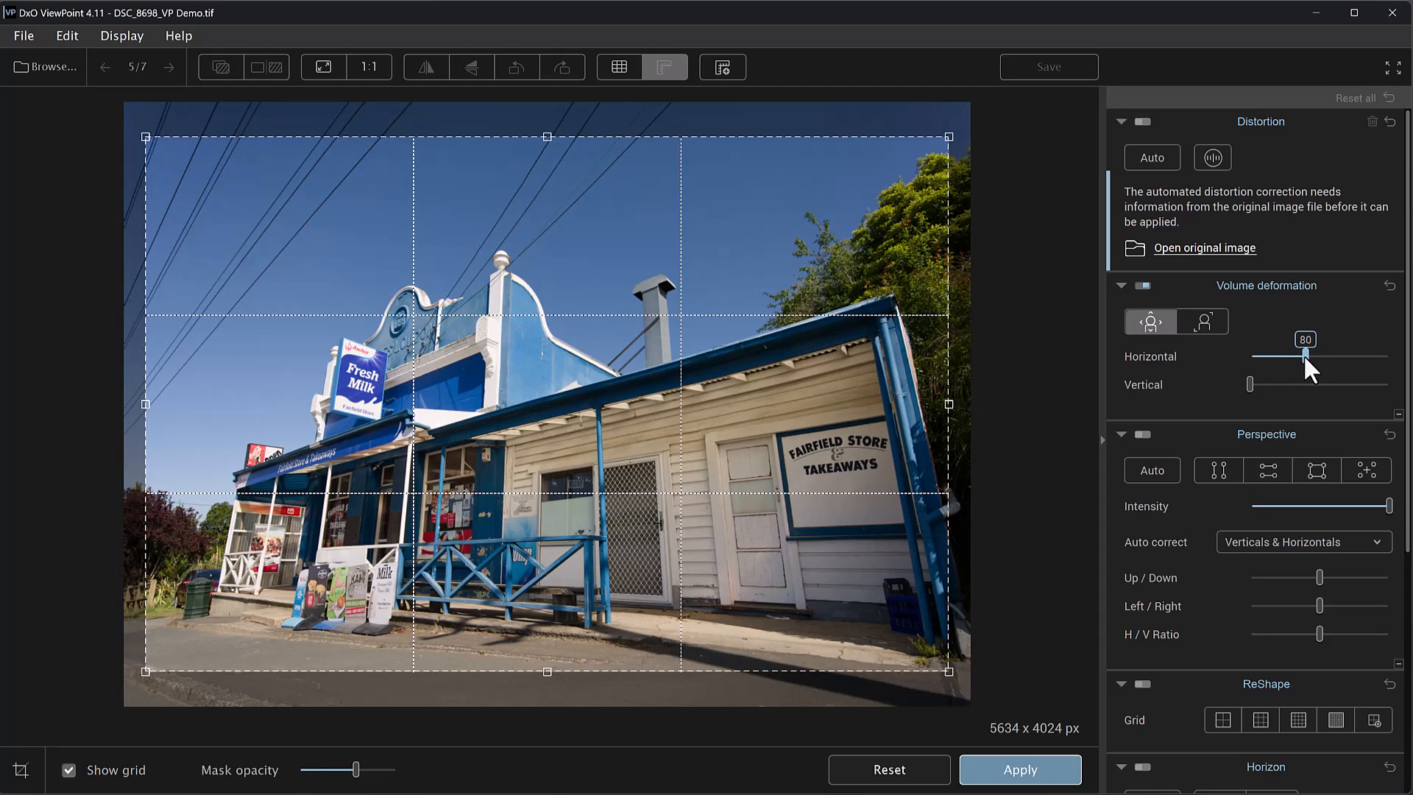
{"action": "left_click", "coordinate": [1252, 383]}
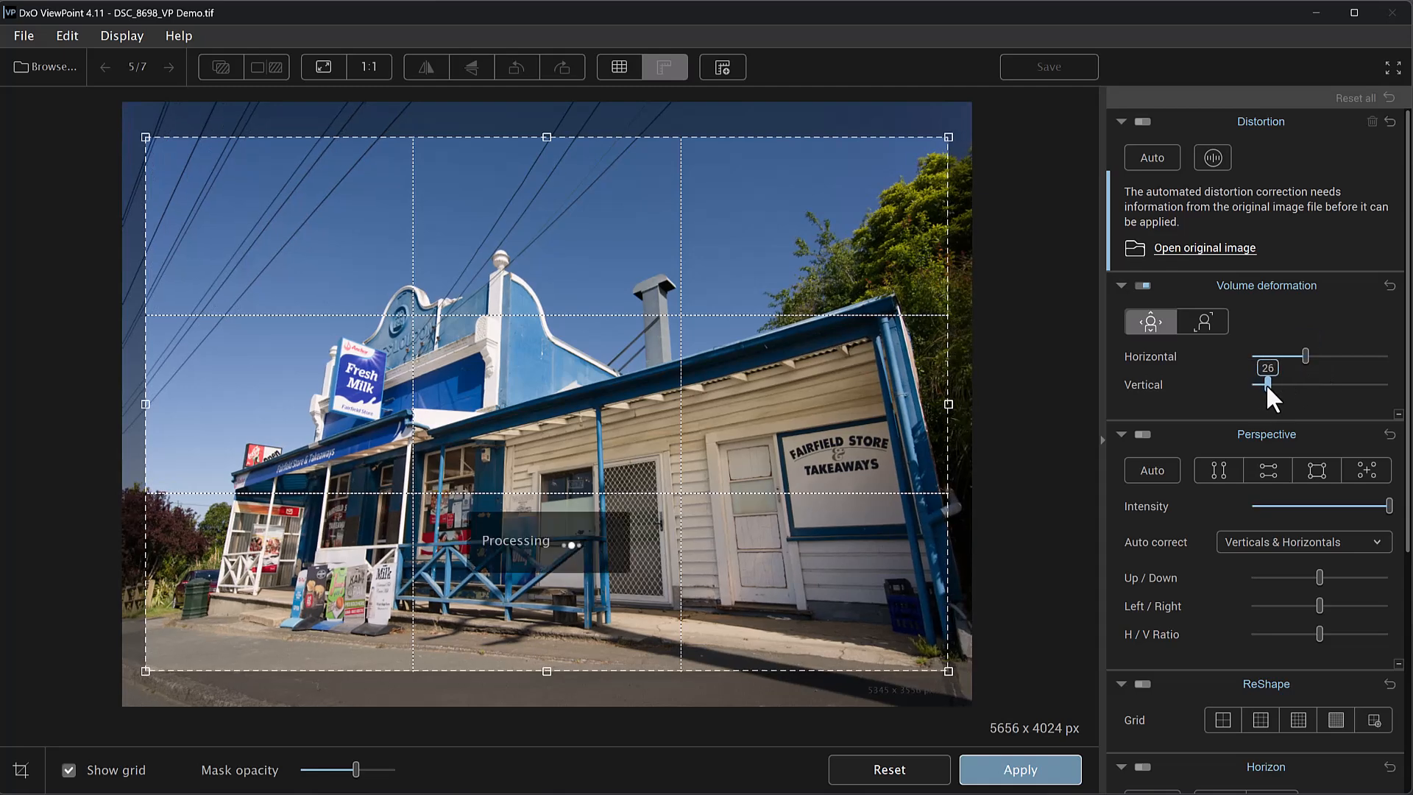
{"action": "left_click_drag", "start_coordinate": [1266, 383], "coordinate": [1267, 384]}
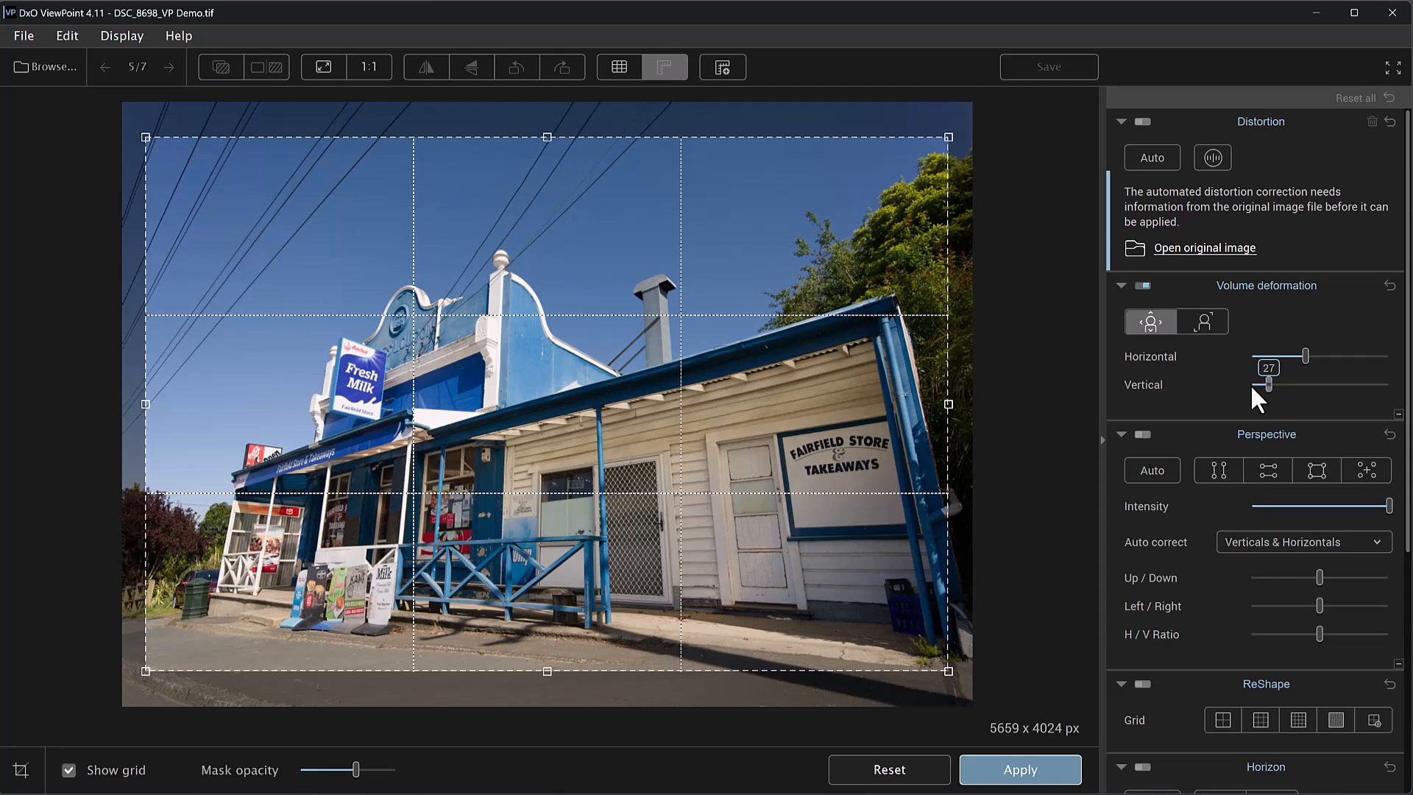
Step: Enlarge the crop to the full width of the store photo, about 5659 x 3765 px, and apply it
{"action": "left_click_drag", "start_coordinate": [145, 670], "coordinate": [122, 688]}
{"action": "left_click_drag", "start_coordinate": [948, 137], "coordinate": [967, 120]}
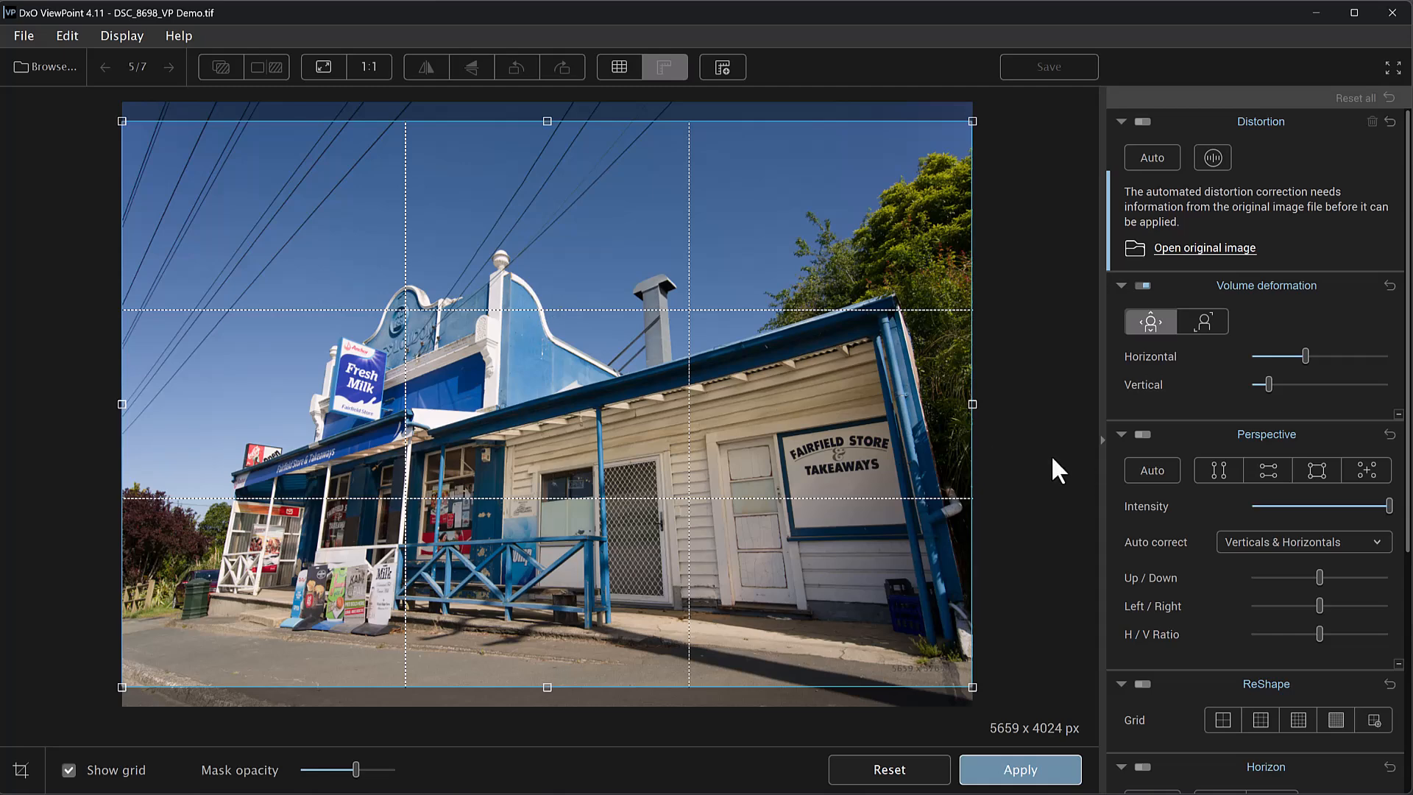
{"action": "left_click", "coordinate": [1020, 769]}
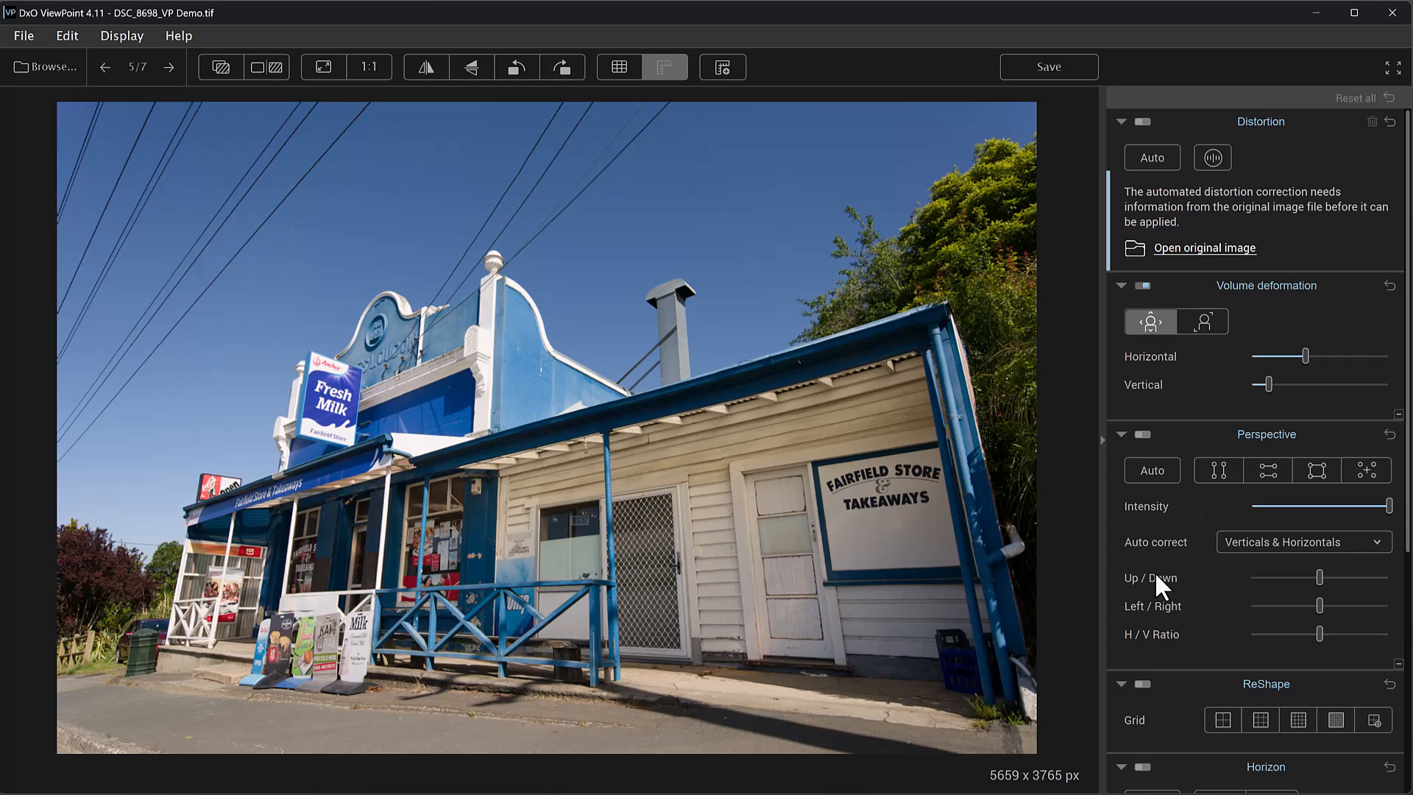
Step: Apply the automatic Verticals & Horizontals perspective correction at intensity 89 and save the result as the TIFF file DSC_8698_VP Demo_DxOVP
{"action": "left_click", "coordinate": [1153, 470]}
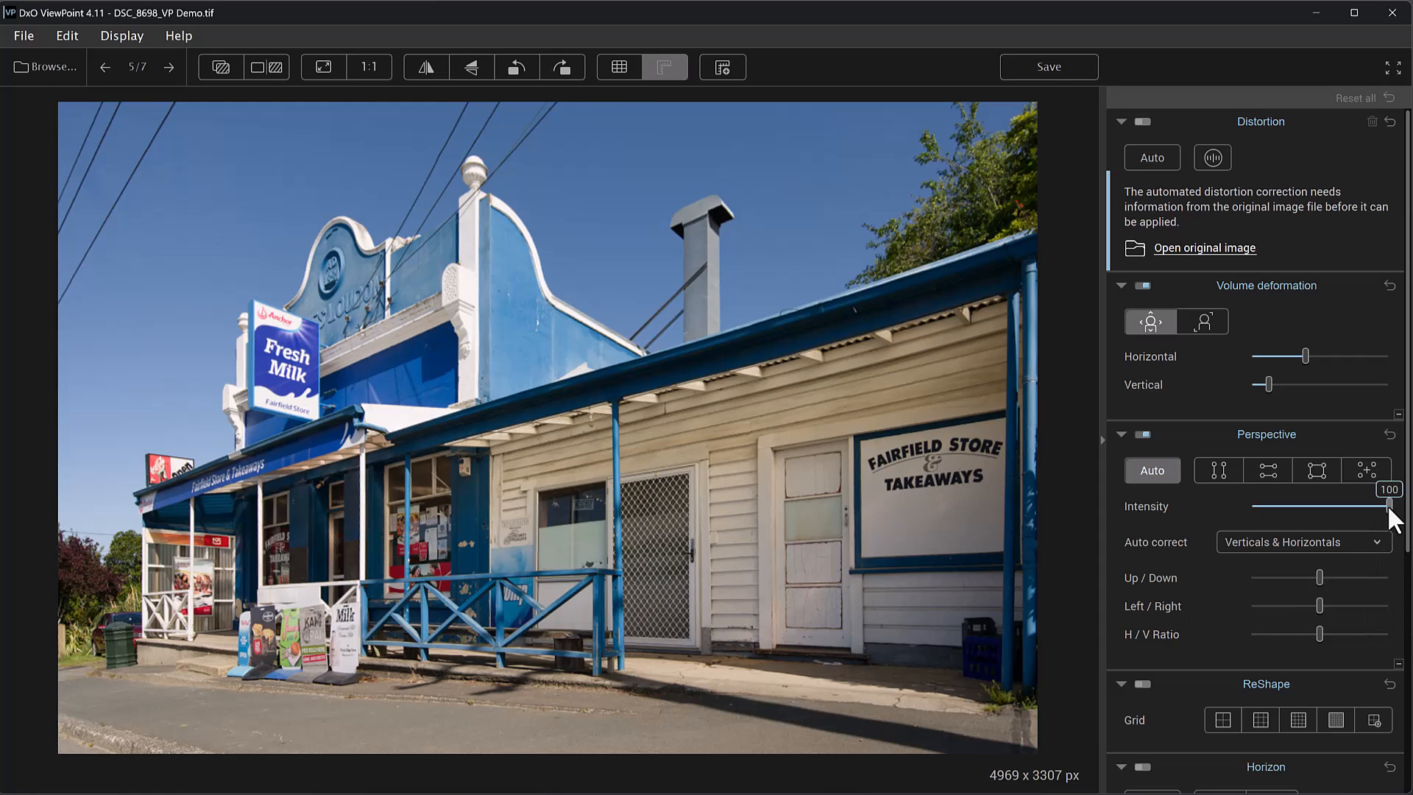
{"action": "left_click_drag", "start_coordinate": [1387, 505], "coordinate": [1376, 503]}
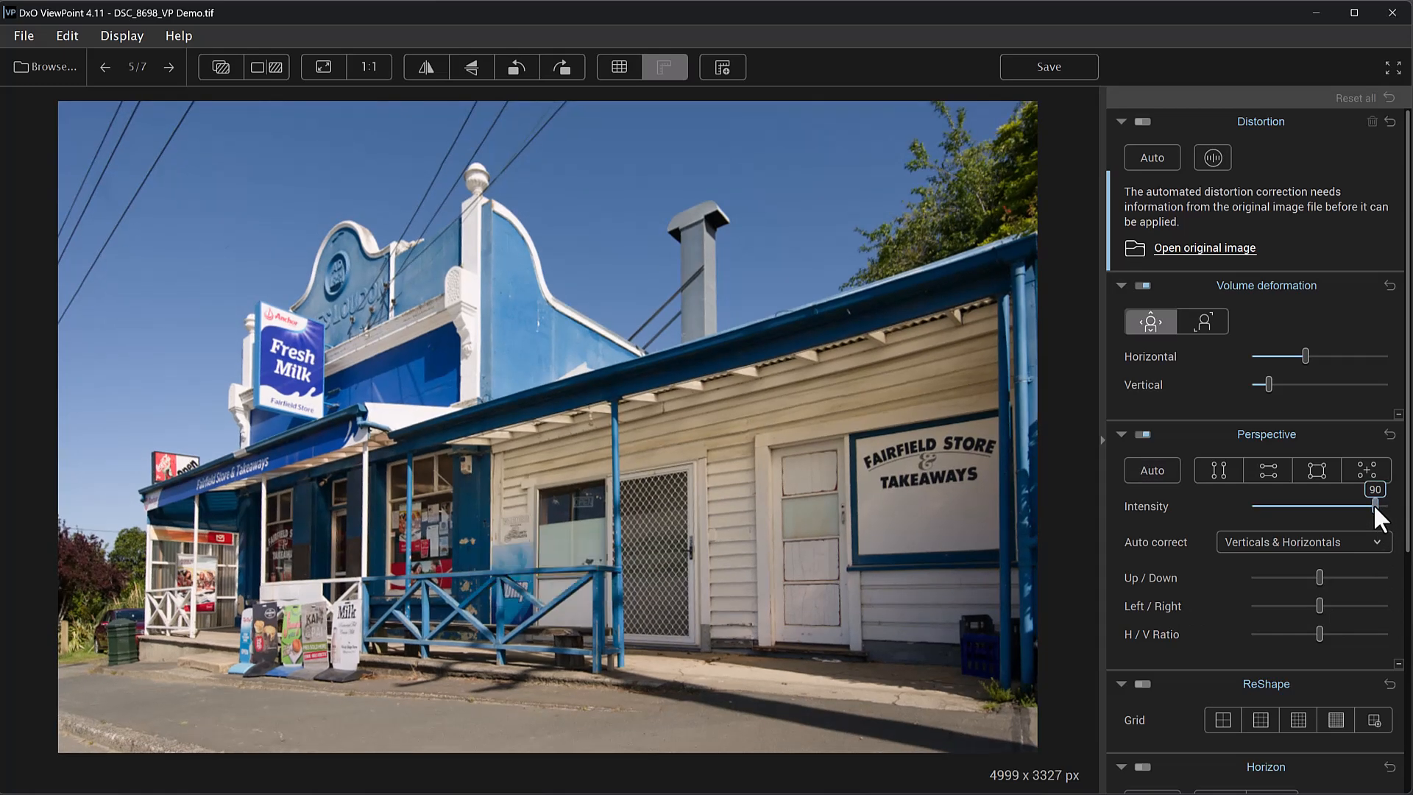
{"action": "left_click_drag", "start_coordinate": [1373, 504], "coordinate": [1372, 505]}
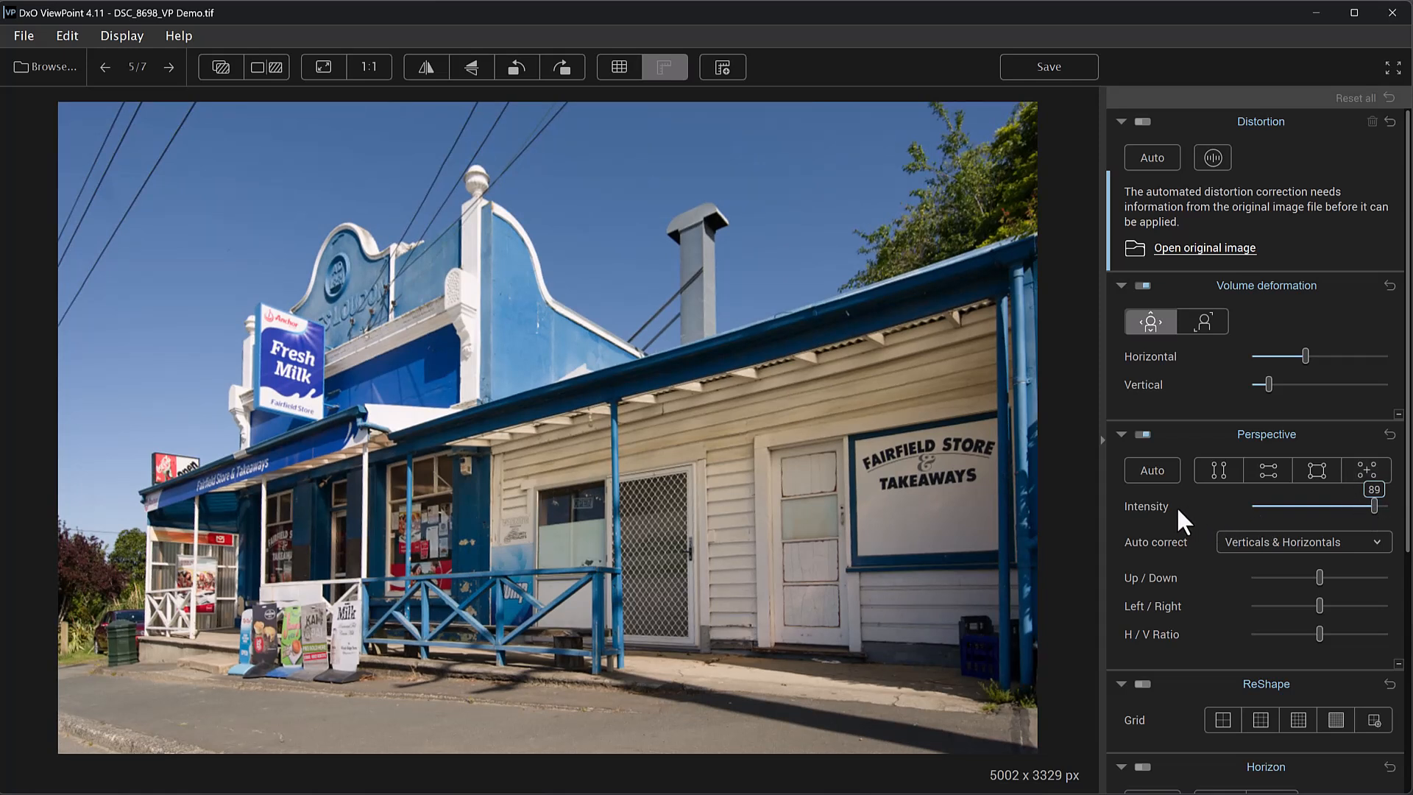
{"action": "left_click", "coordinate": [1042, 65]}
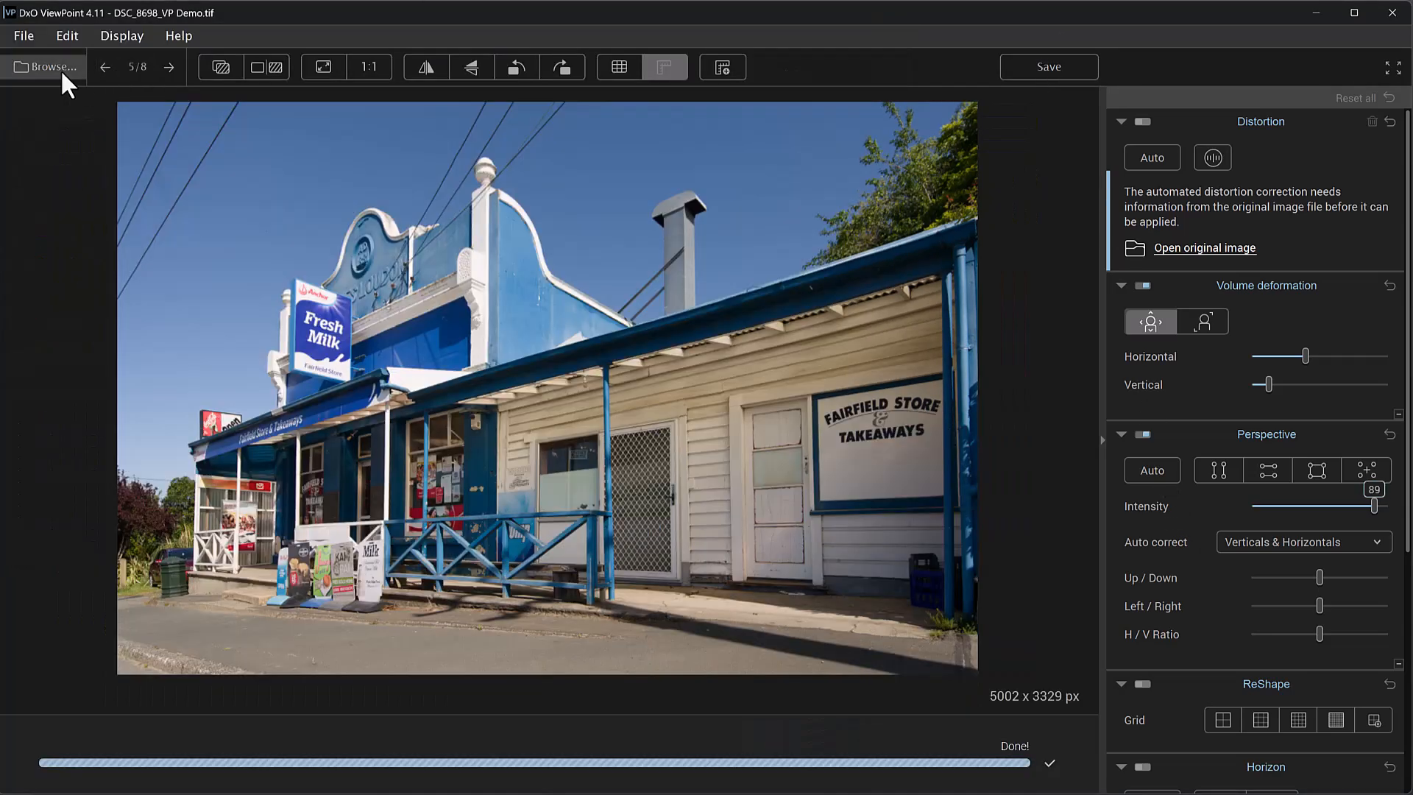
Step: Open the photo DSC_8705_VP Demo from the image browser and apply the diagonal volume deformation correction at intensity 118
{"action": "left_click", "coordinate": [65, 67]}
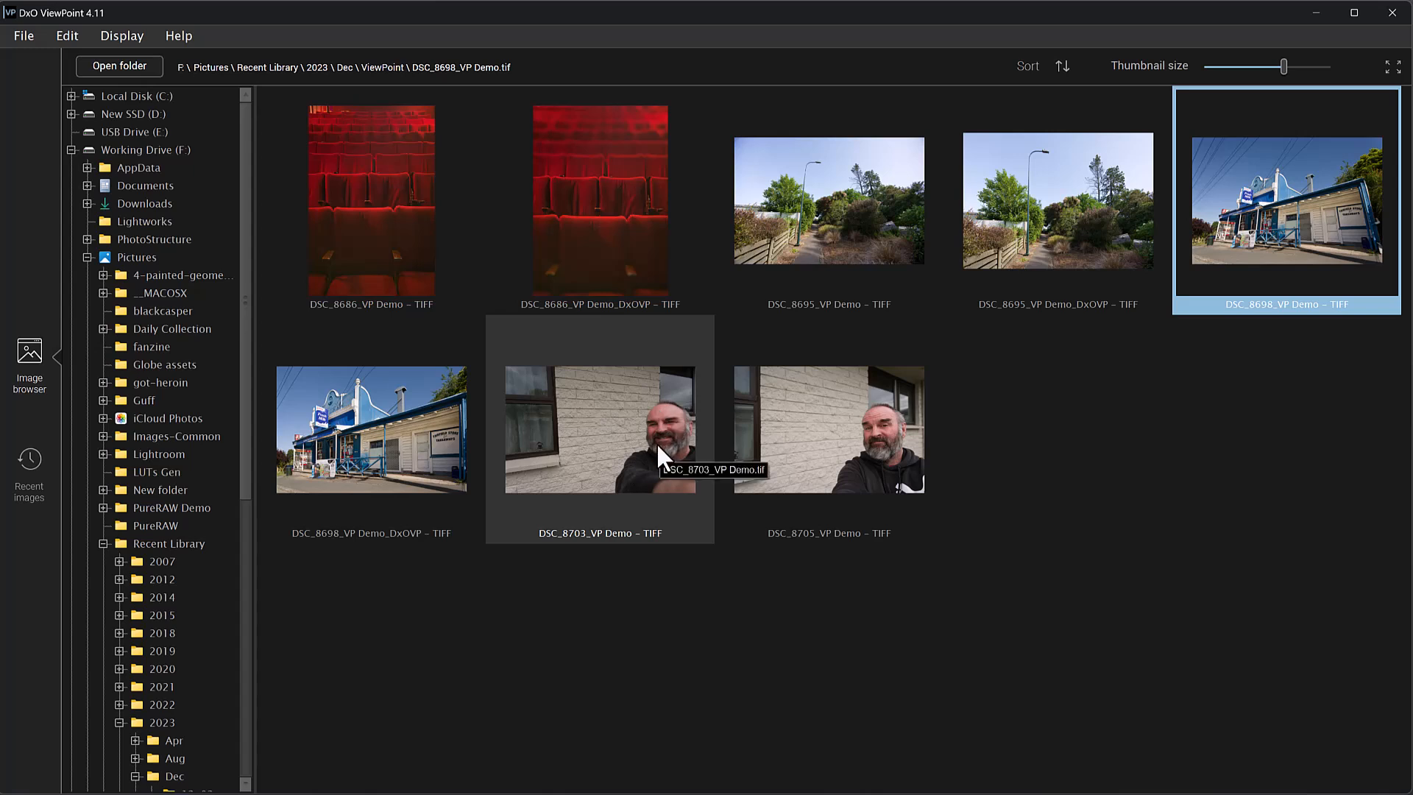
{"action": "double_click", "coordinate": [880, 441]}
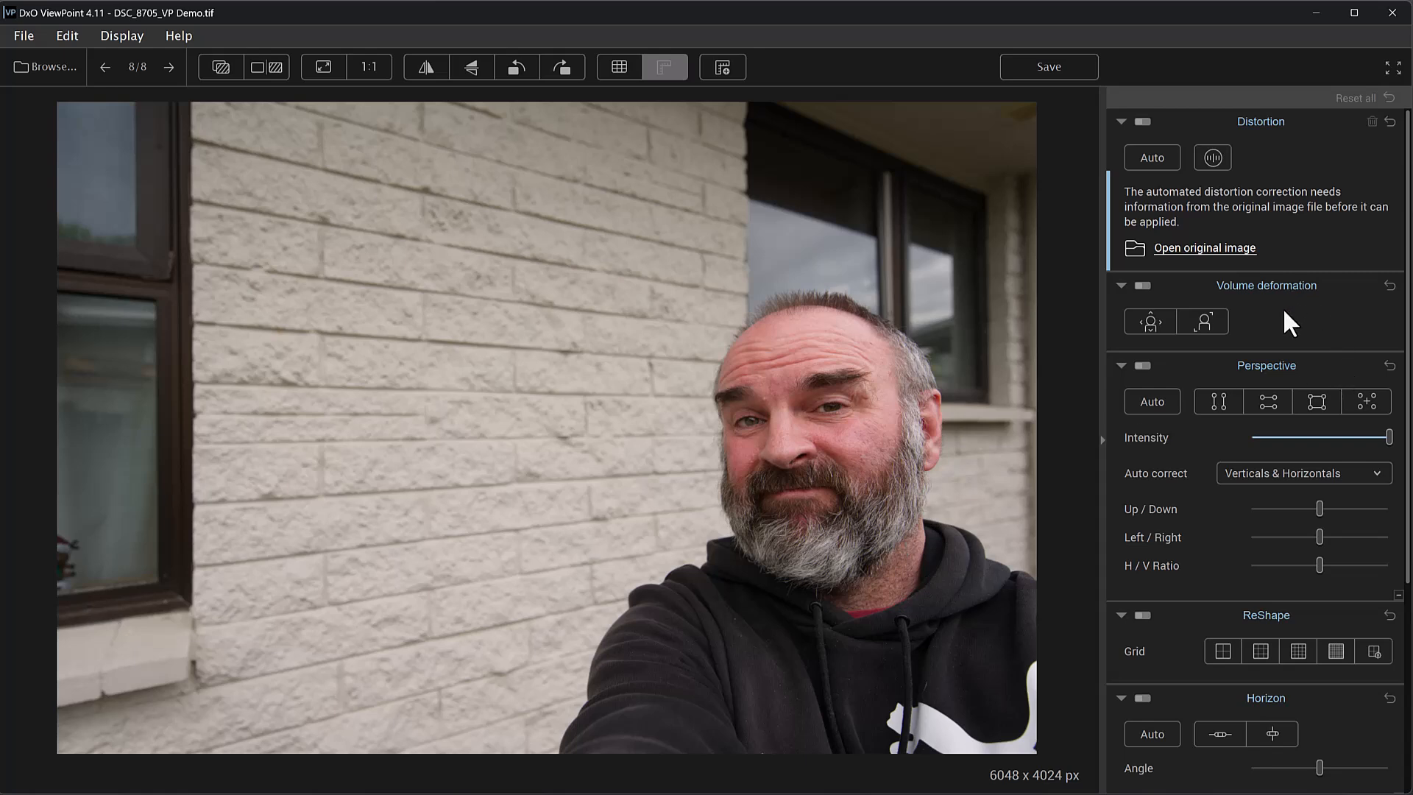
{"action": "left_click", "coordinate": [1207, 322]}
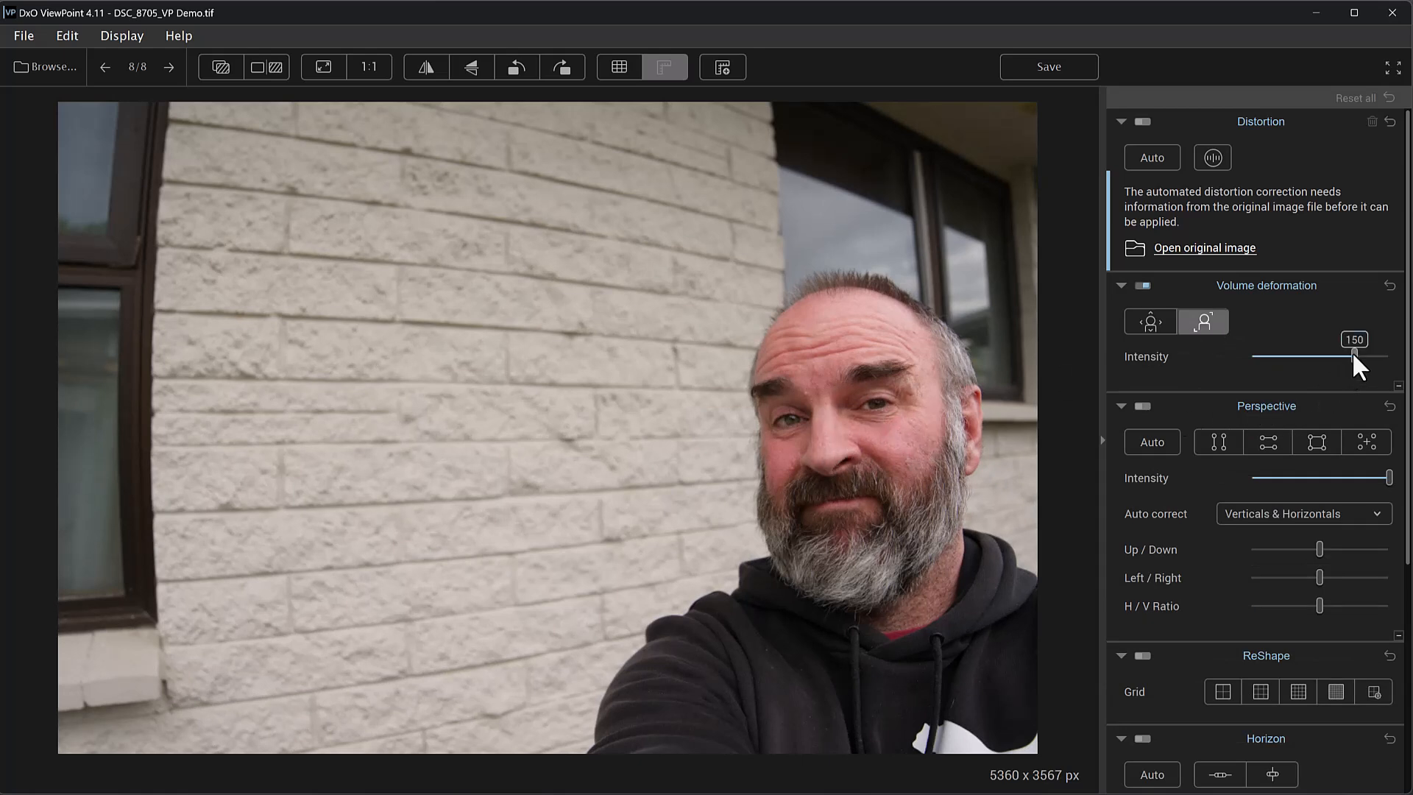
{"action": "left_click_drag", "start_coordinate": [1332, 352], "coordinate": [1329, 352]}
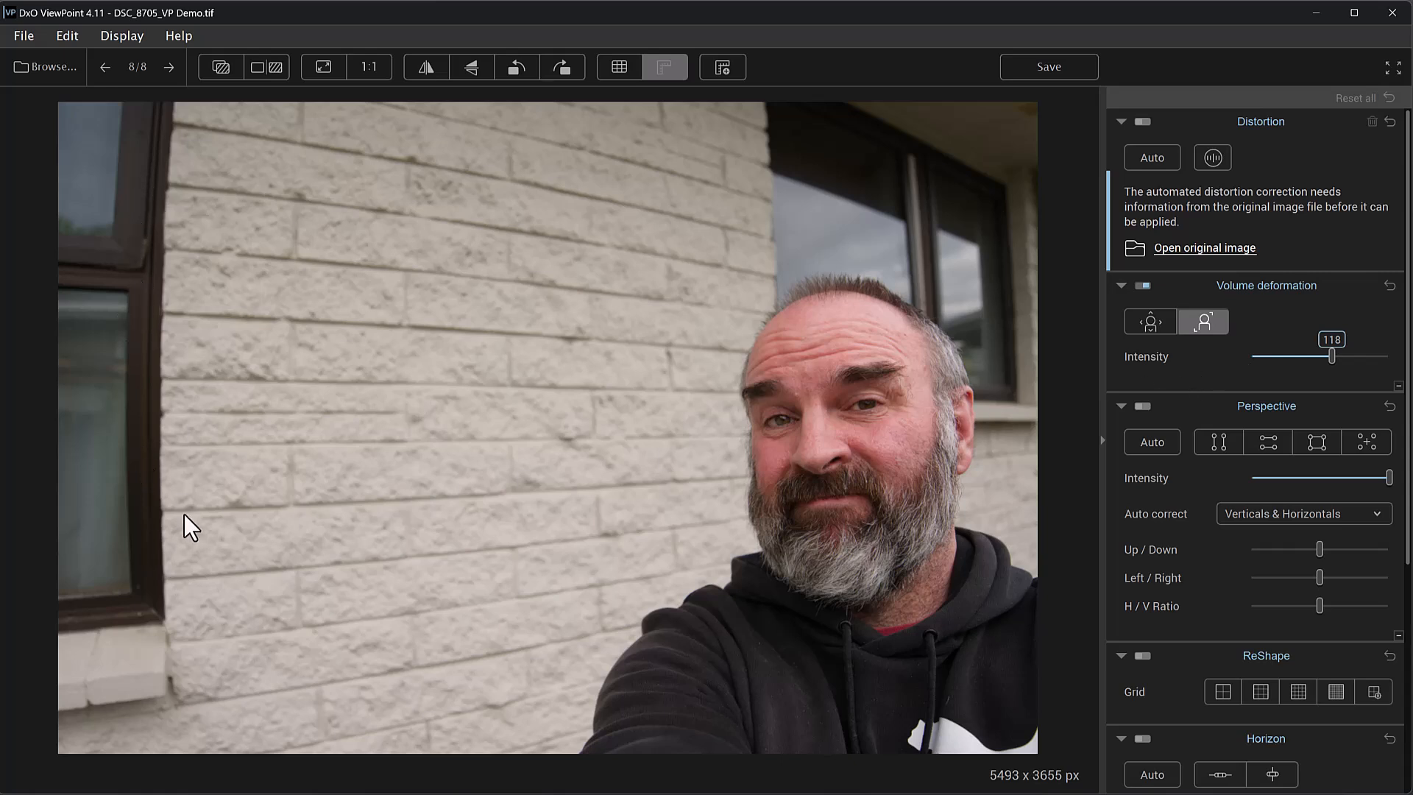
Step: Switch volume deformation to the horizontal/vertical correction, reduce Horizontal slightly, set Vertical to 14, and compare with the correction off and on
{"action": "left_click", "coordinate": [1145, 318]}
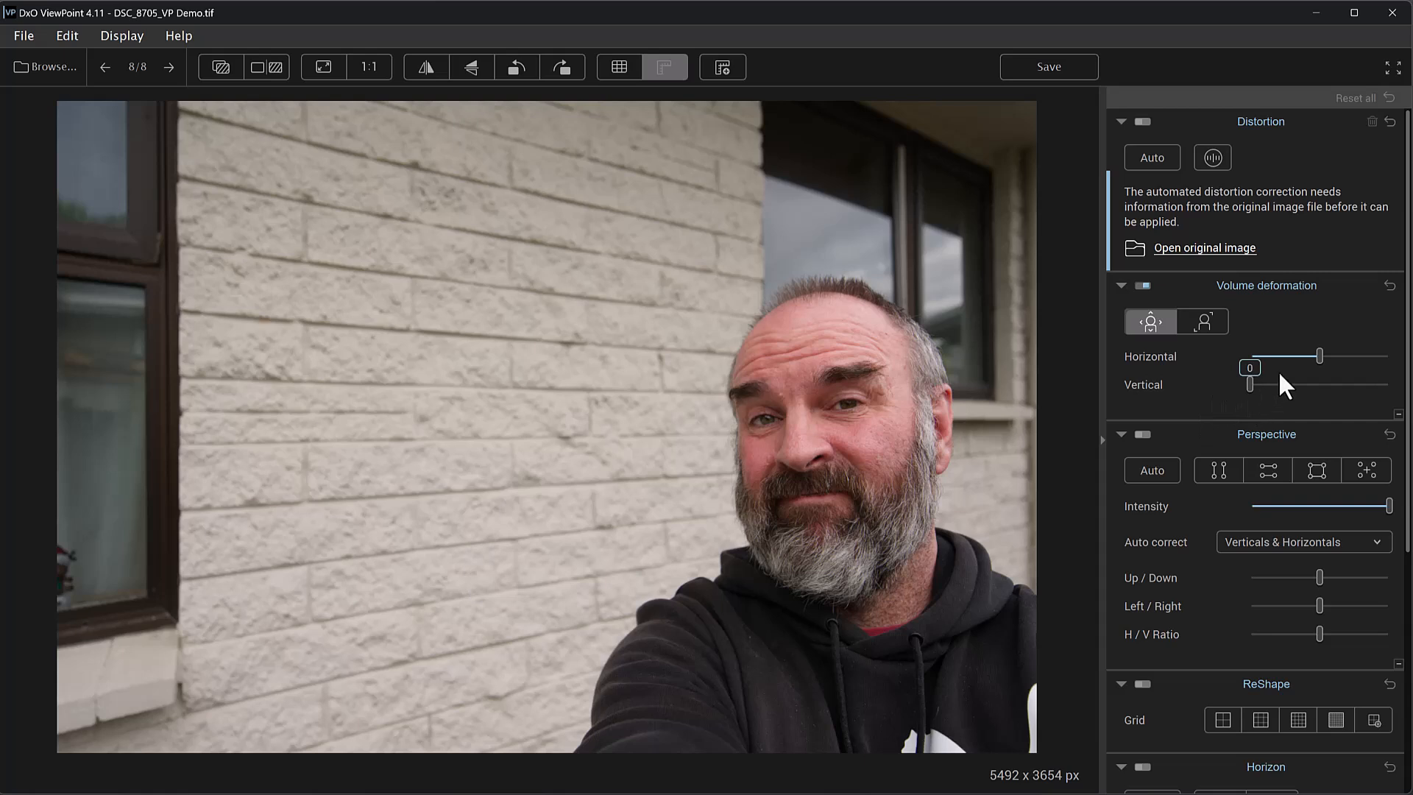
{"action": "left_click_drag", "start_coordinate": [1317, 354], "coordinate": [1258, 383]}
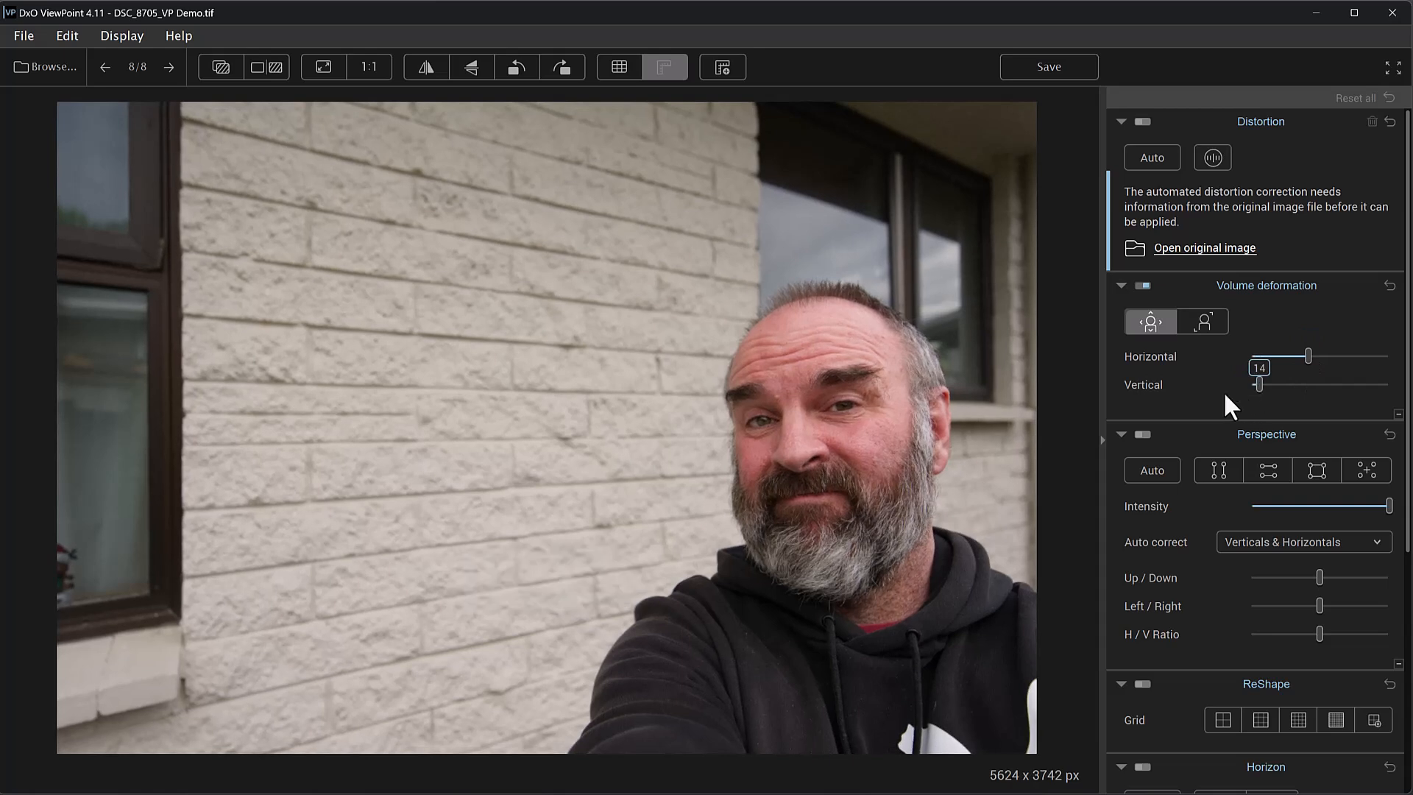
{"action": "left_click", "coordinate": [1137, 285]}
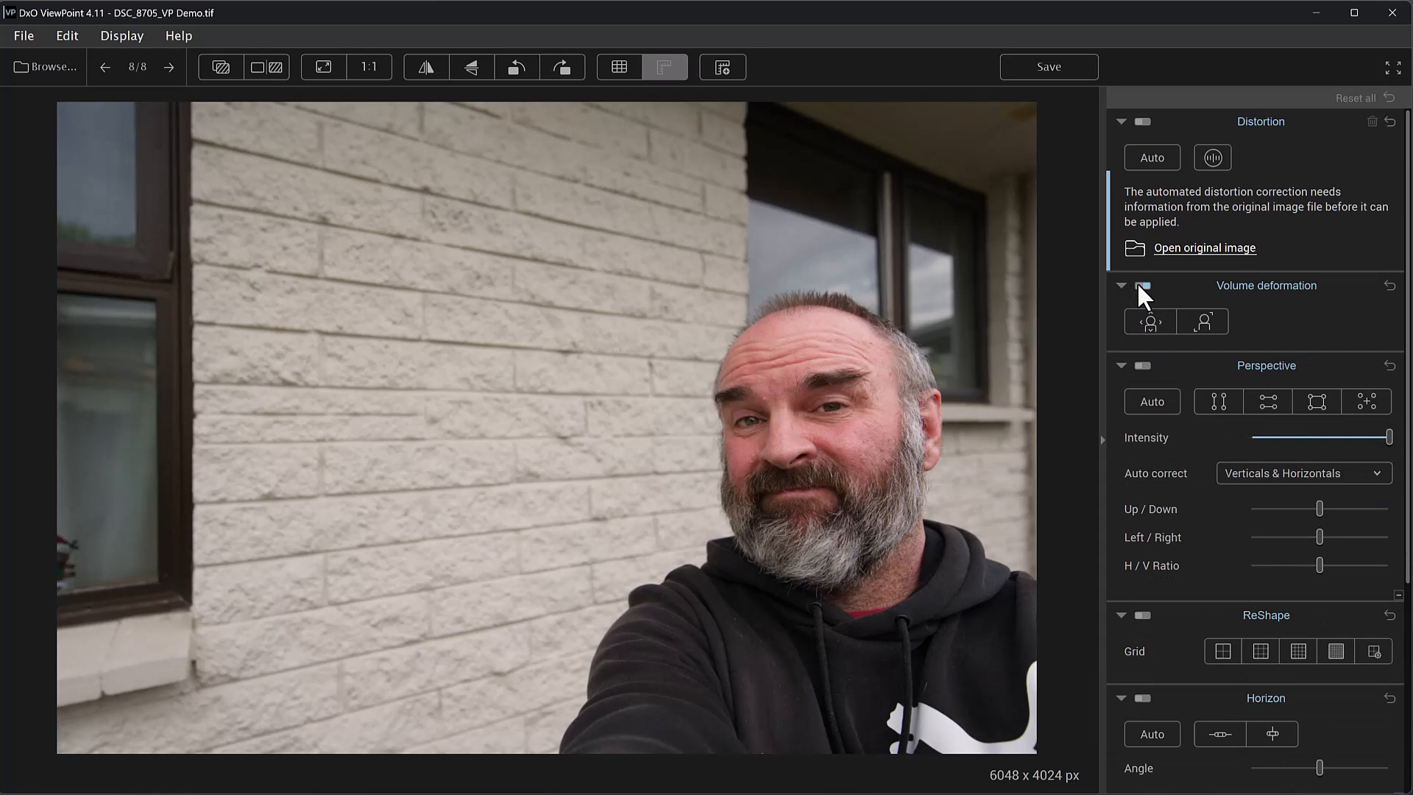
{"action": "left_click", "coordinate": [1138, 286]}
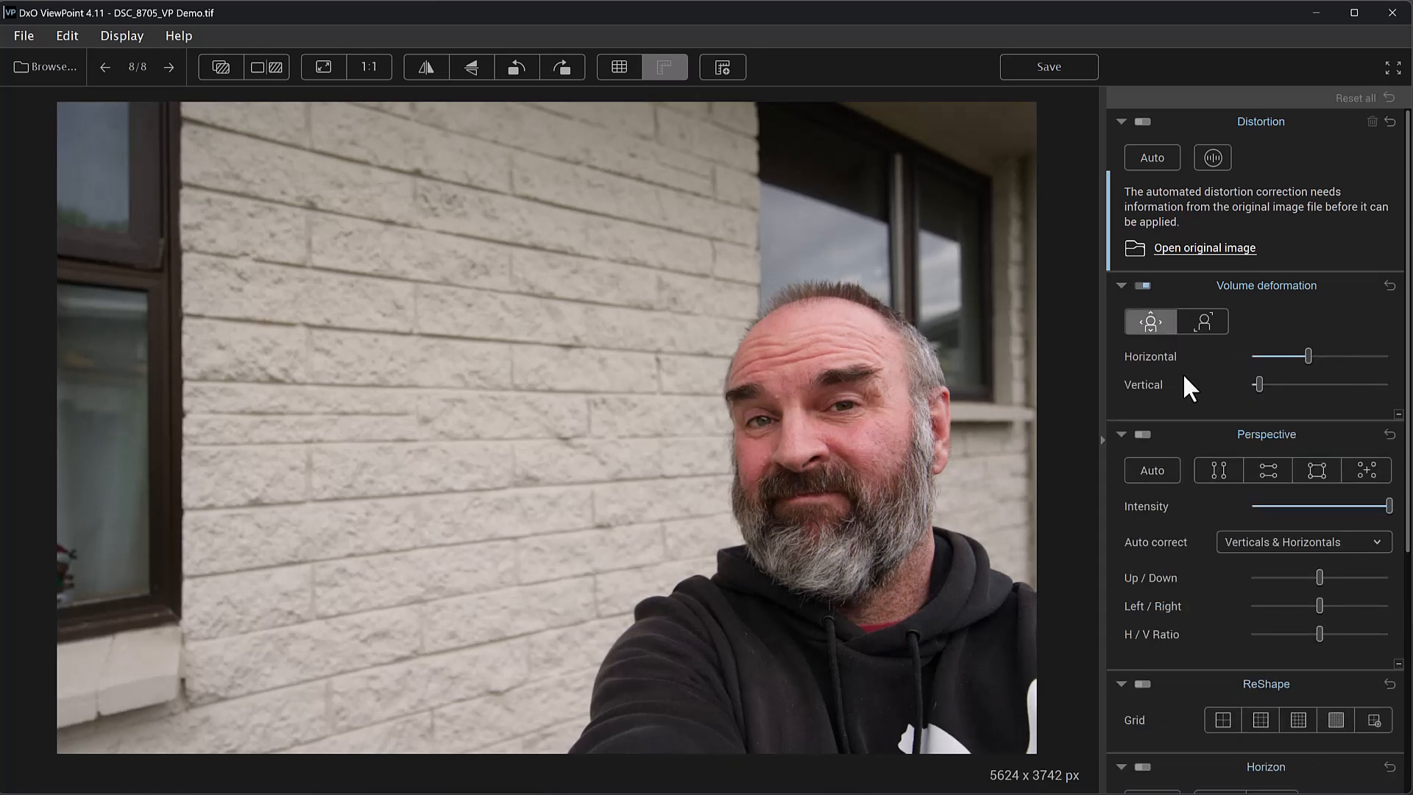